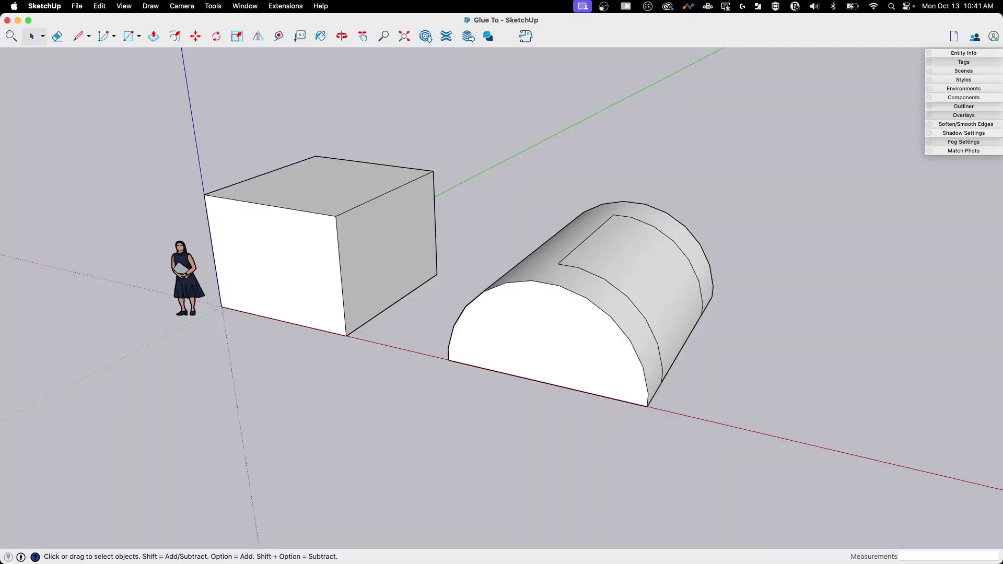
Step: Draw a rectangle on the ground beside the box and half-cylinder
{"action": "middle_click_drag", "start_coordinate": [572, 560], "coordinate": [322, 201]}
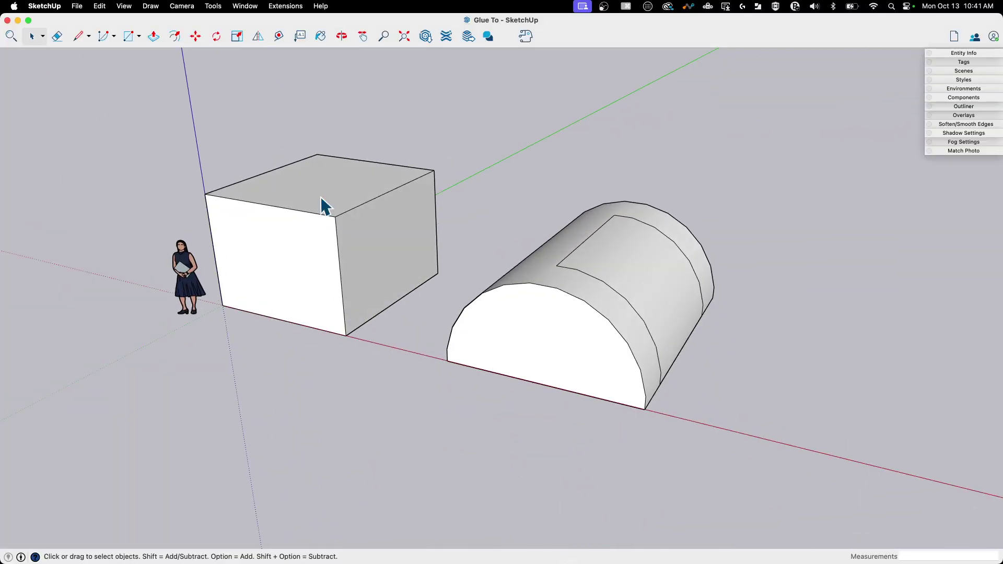
{"action": "middle_click_drag", "start_coordinate": [742, 298], "coordinate": [573, 326]}
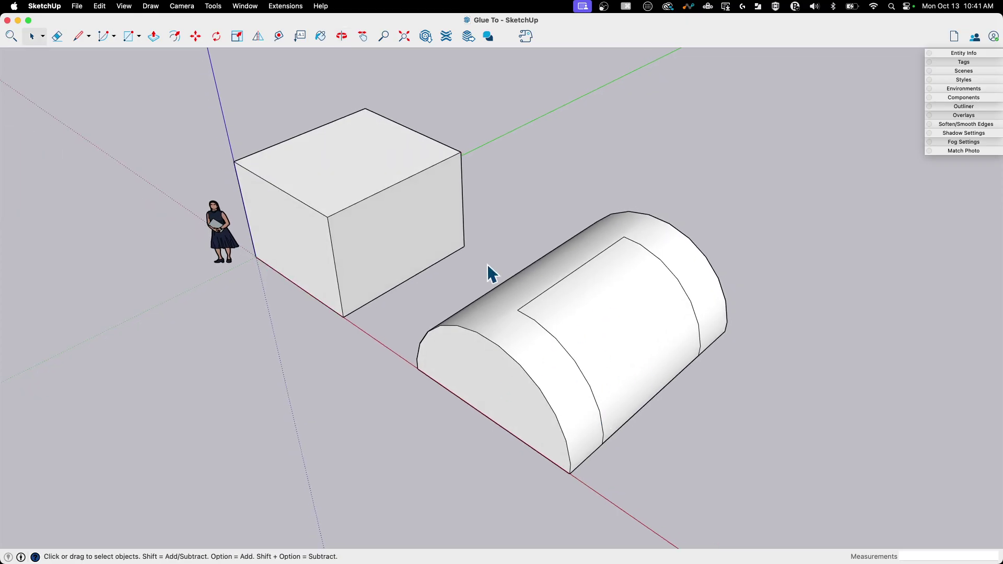
{"action": "middle_click_drag", "start_coordinate": [404, 445], "coordinate": [600, 363]}
{"action": "scroll", "coordinate": [407, 402], "scroll_direction": "up", "scroll_amount": 4}
{"action": "scroll", "coordinate": [365, 386], "scroll_direction": "down", "scroll_amount": 1}
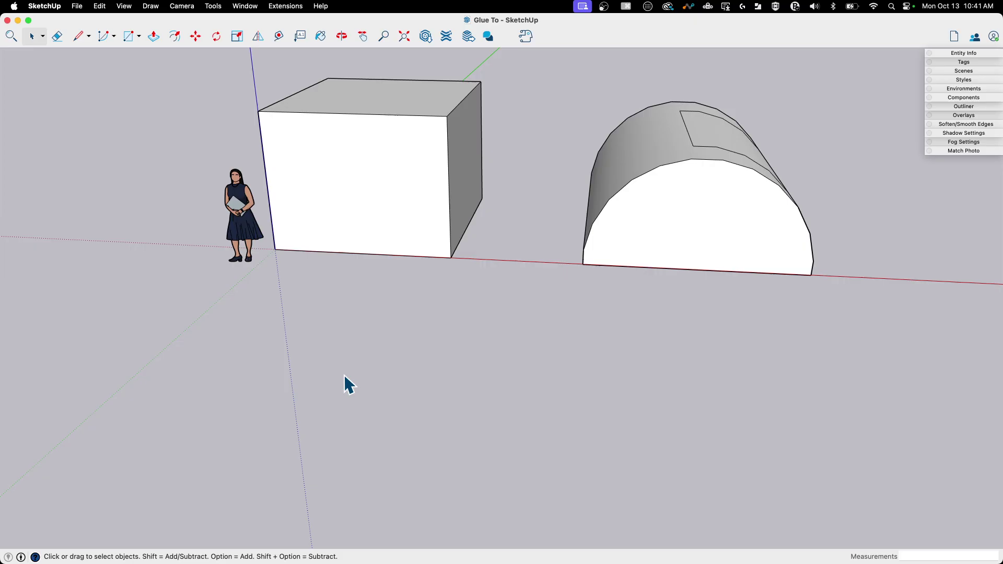
{"action": "middle_click_drag", "start_coordinate": [342, 282], "coordinate": [354, 338]}
{"action": "key", "text": "r"}
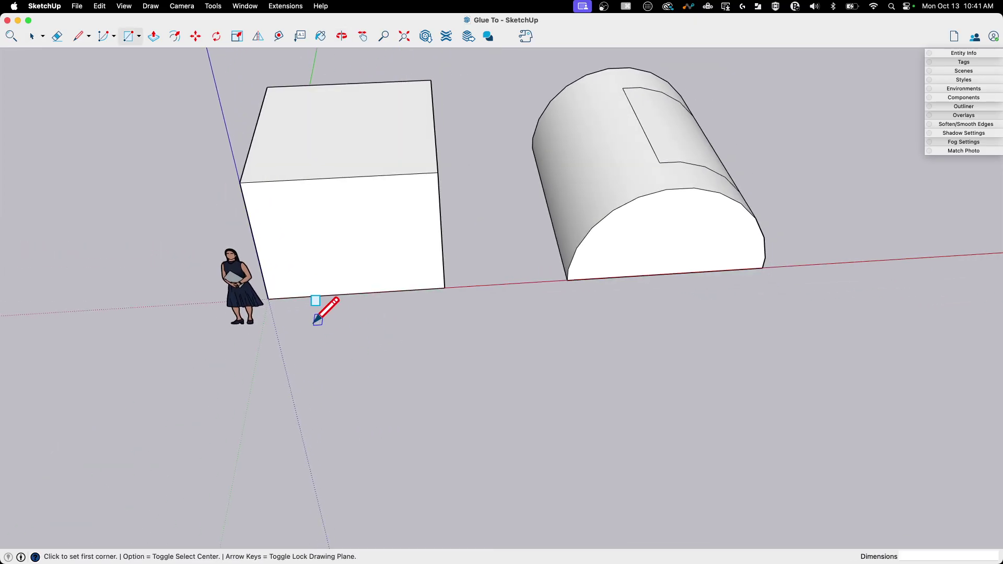
{"action": "left_click", "coordinate": [316, 323]}
{"action": "left_click", "coordinate": [369, 393]}
Step: Push/Pull the rectangle up into a thin slab
{"action": "scroll", "coordinate": [324, 368], "scroll_direction": "up", "scroll_amount": 2}
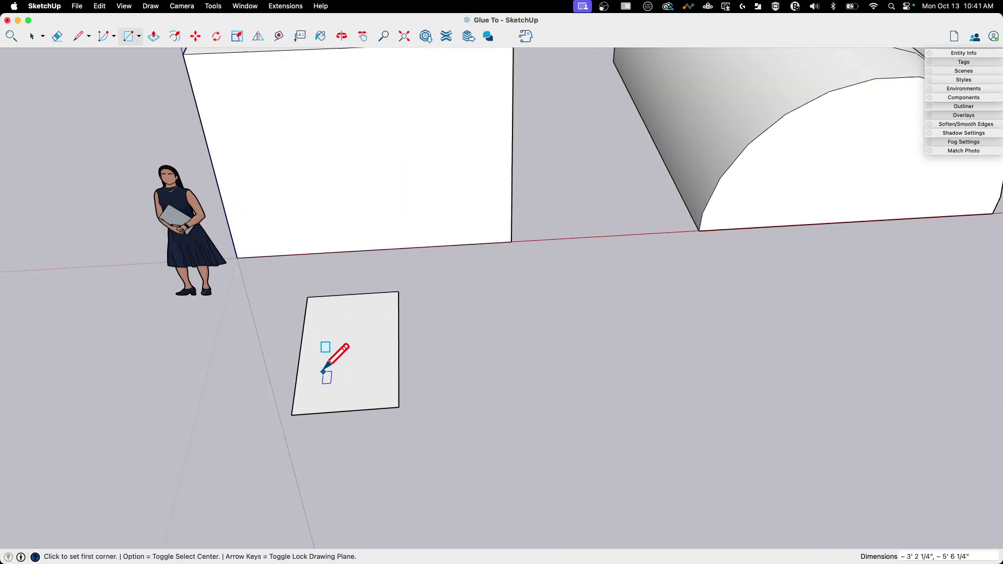
{"action": "scroll", "coordinate": [323, 372], "scroll_direction": "up", "scroll_amount": 2}
{"action": "key", "text": "p"}
{"action": "left_click", "coordinate": [312, 316]}
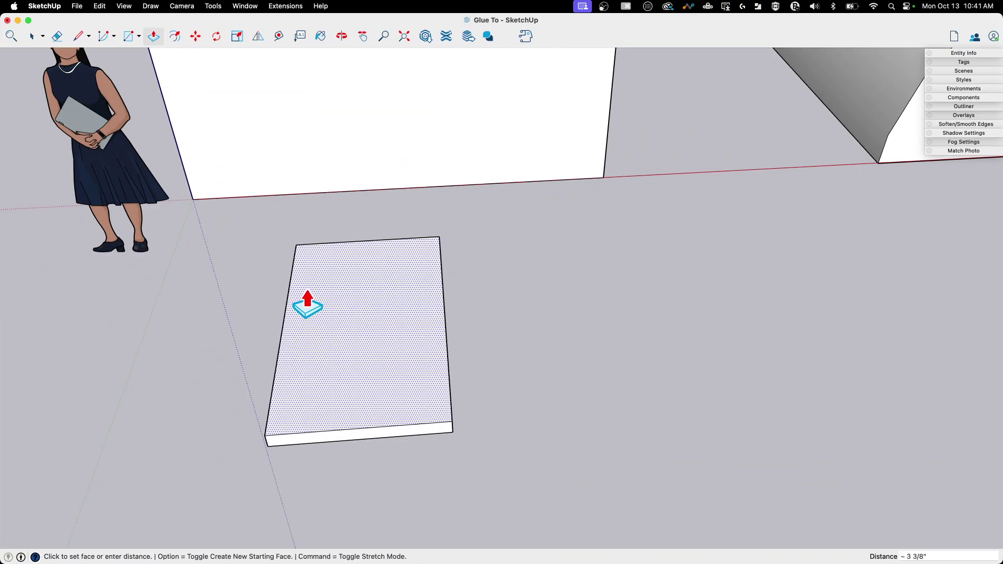
{"action": "left_click", "coordinate": [308, 307]}
Step: Offset the slab's top face inward and push the inner panel down into a recess
{"action": "key", "text": "f"}
{"action": "left_click", "coordinate": [343, 258]}
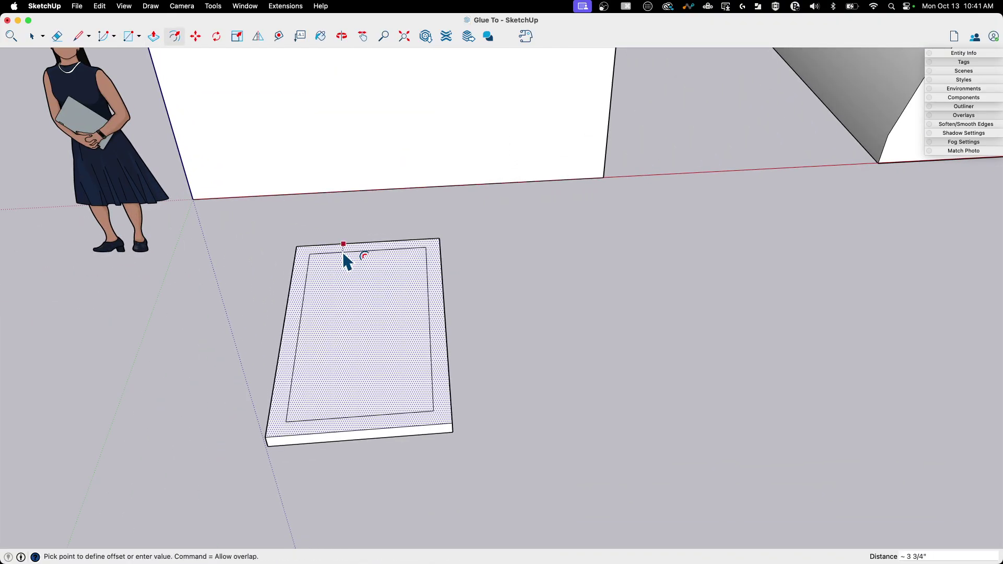
{"action": "left_click", "coordinate": [336, 258]}
{"action": "key", "text": "p"}
{"action": "left_click", "coordinate": [335, 258]}
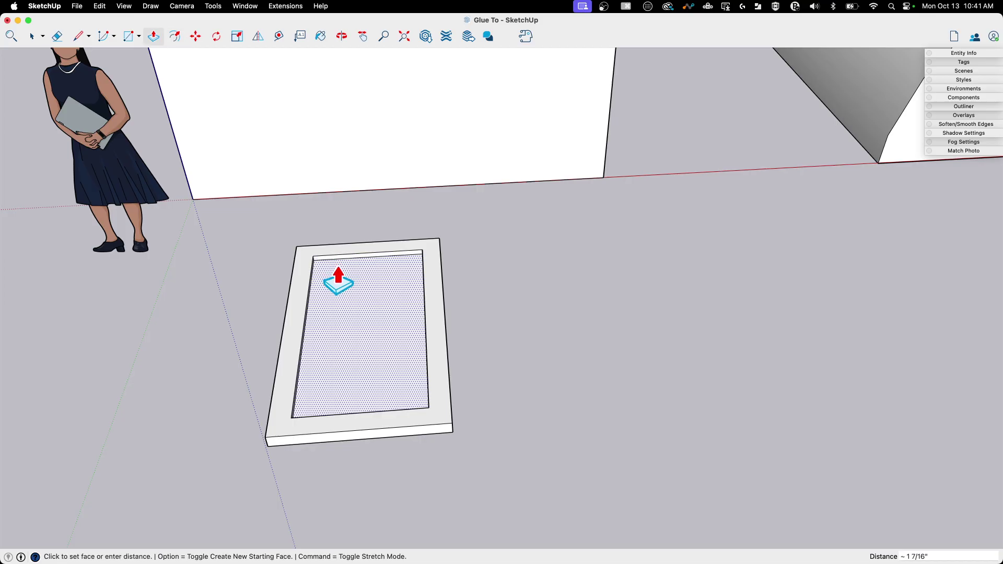
{"action": "left_click", "coordinate": [531, 353]}
{"action": "key", "text": "space"}
{"action": "middle_click_drag", "start_coordinate": [532, 365], "coordinate": [219, 258]}
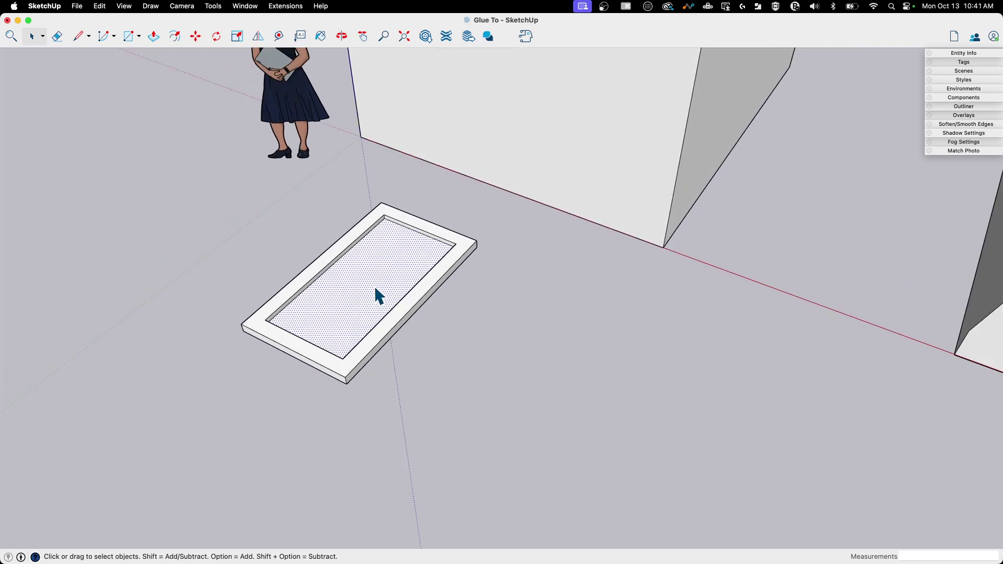
Step: Select the whole frame and make it a component named 'Glued Window' gluing to Vertical surfaces
{"action": "triple_click", "coordinate": [405, 267]}
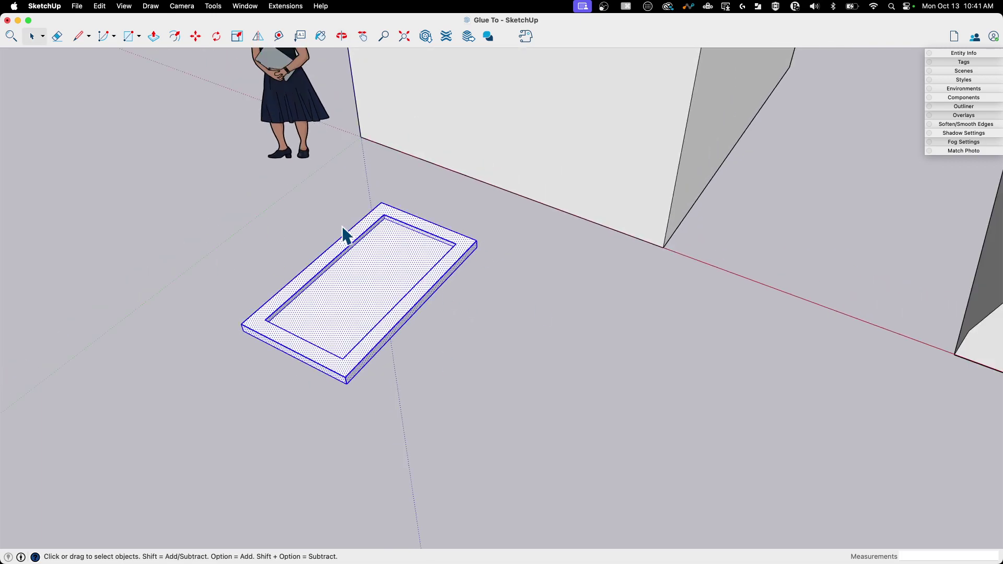
{"action": "right_click", "coordinate": [353, 281]}
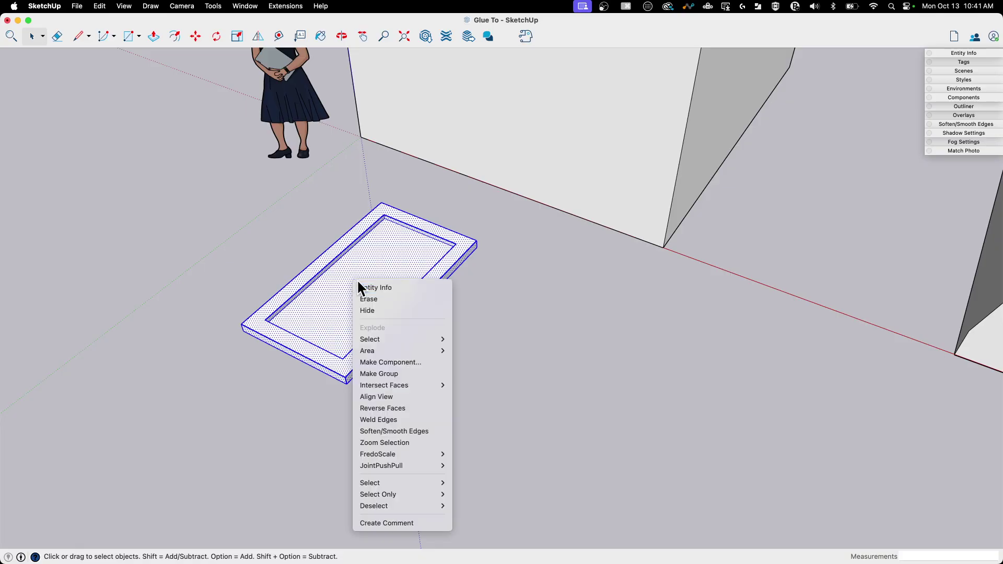
{"action": "left_click", "coordinate": [387, 362]}
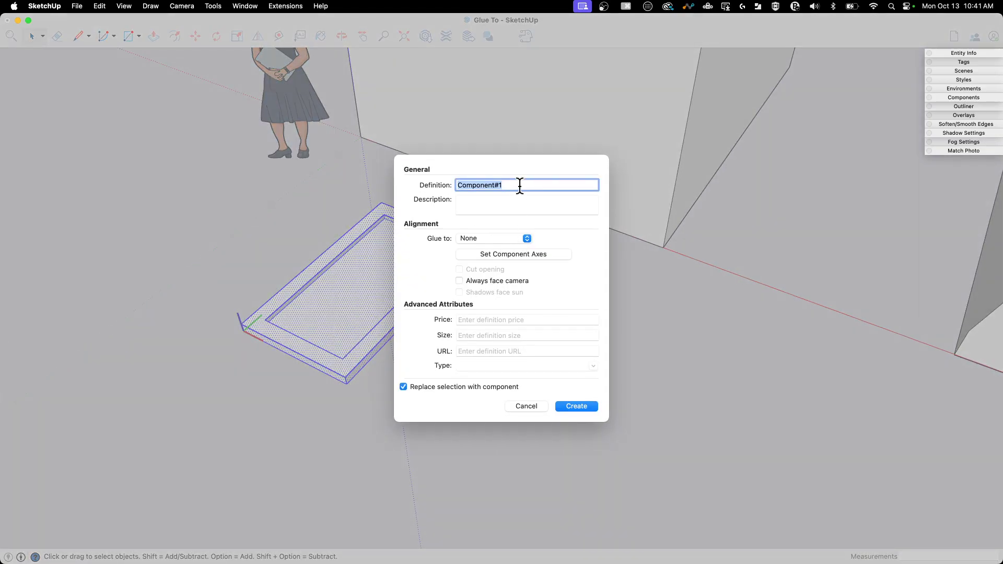
{"action": "type", "text": "Glued Window"}
{"action": "left_click", "coordinate": [503, 235]}
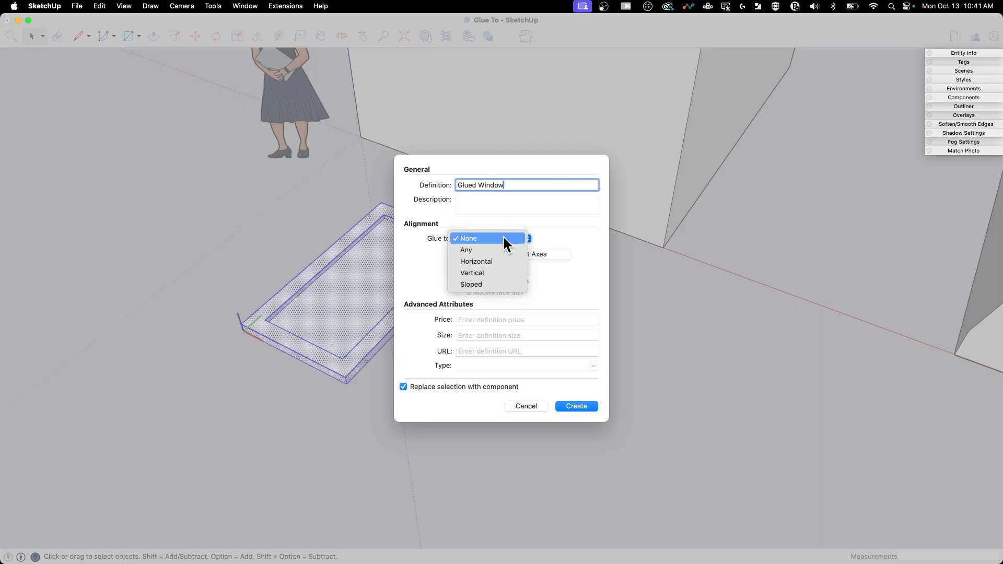
{"action": "left_click", "coordinate": [547, 230]}
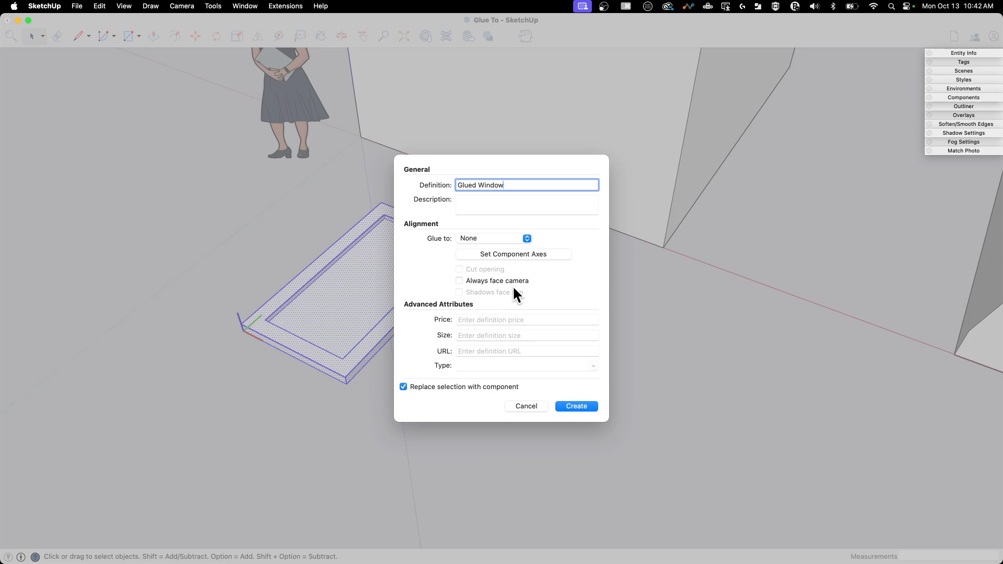
{"action": "left_click", "coordinate": [487, 238]}
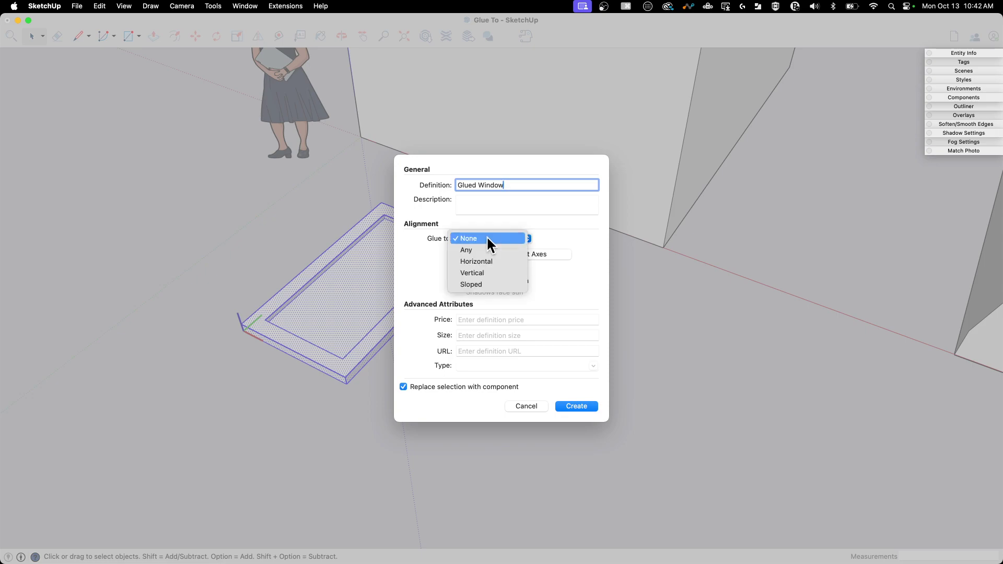
{"action": "left_click", "coordinate": [495, 272]}
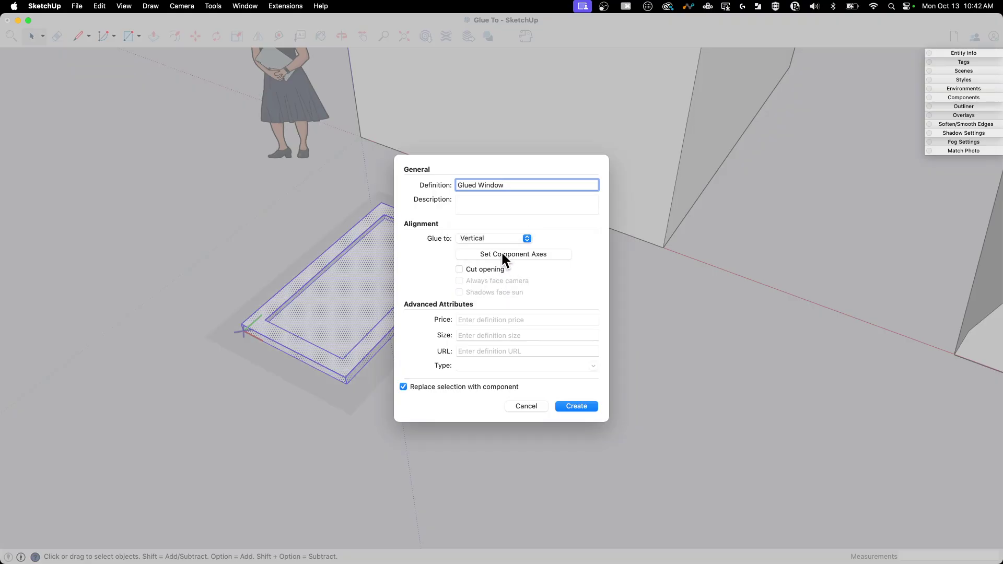
Step: Start setting the component axes and orbit around the frame to find its corner
{"action": "left_click", "coordinate": [502, 254]}
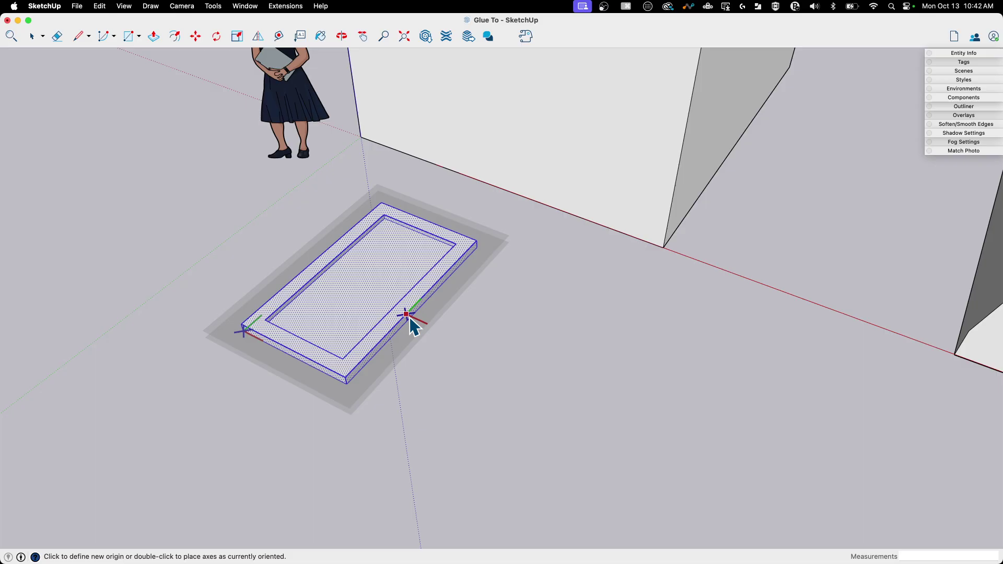
{"action": "middle_click_drag", "start_coordinate": [387, 359], "coordinate": [215, 247]}
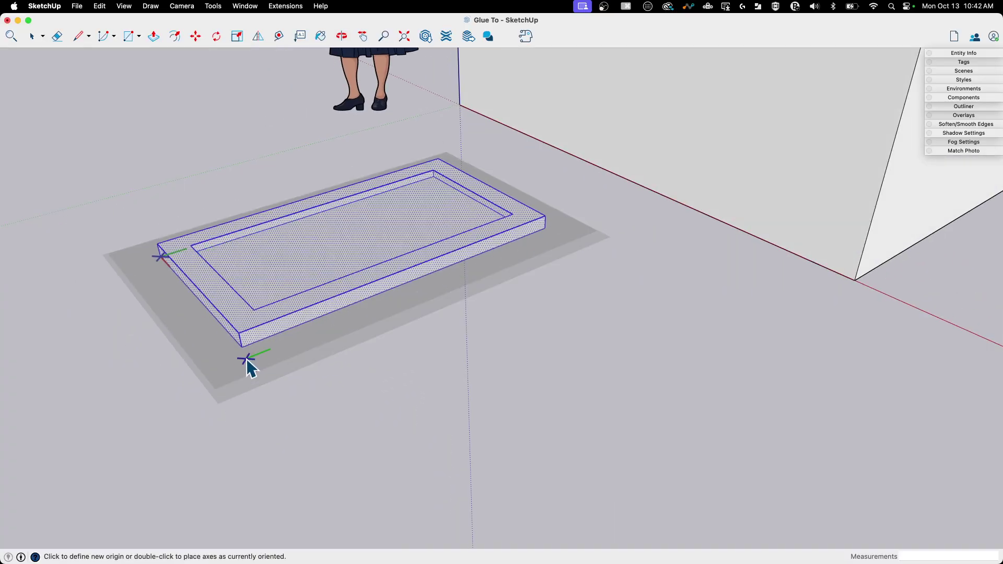
{"action": "scroll", "coordinate": [242, 349], "scroll_direction": "down", "scroll_amount": 5}
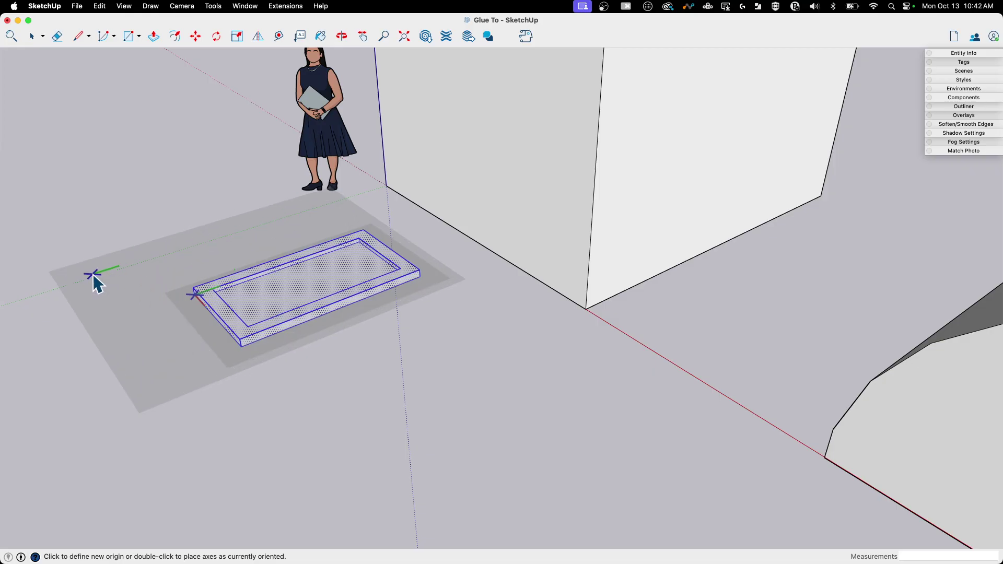
{"action": "middle_click_drag", "start_coordinate": [94, 280], "coordinate": [329, 339]}
{"action": "scroll", "coordinate": [479, 302], "scroll_direction": "down", "scroll_amount": 3}
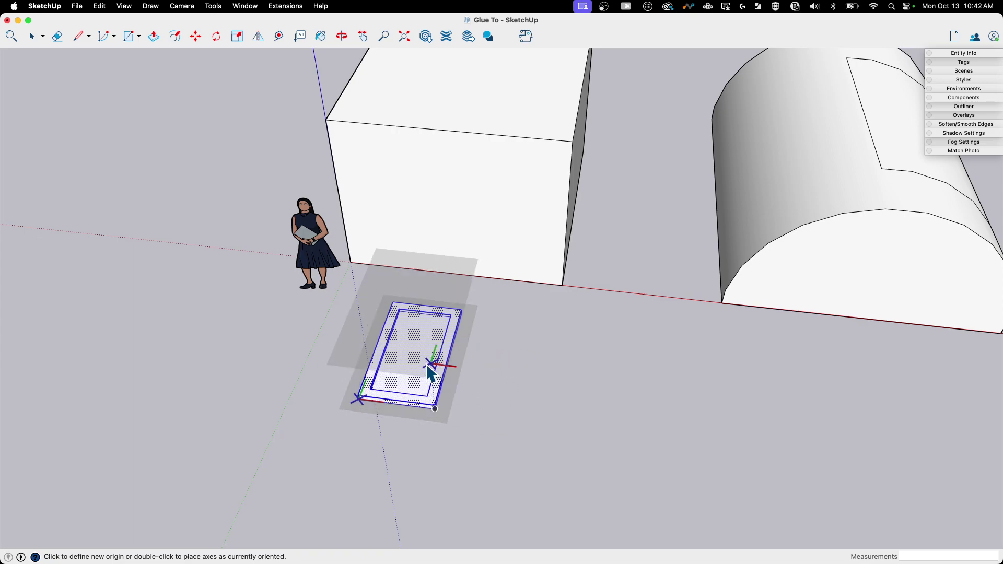
{"action": "middle_click_drag", "start_coordinate": [395, 278], "coordinate": [421, 459]}
{"action": "scroll", "coordinate": [391, 358], "scroll_direction": "up", "scroll_amount": 3}
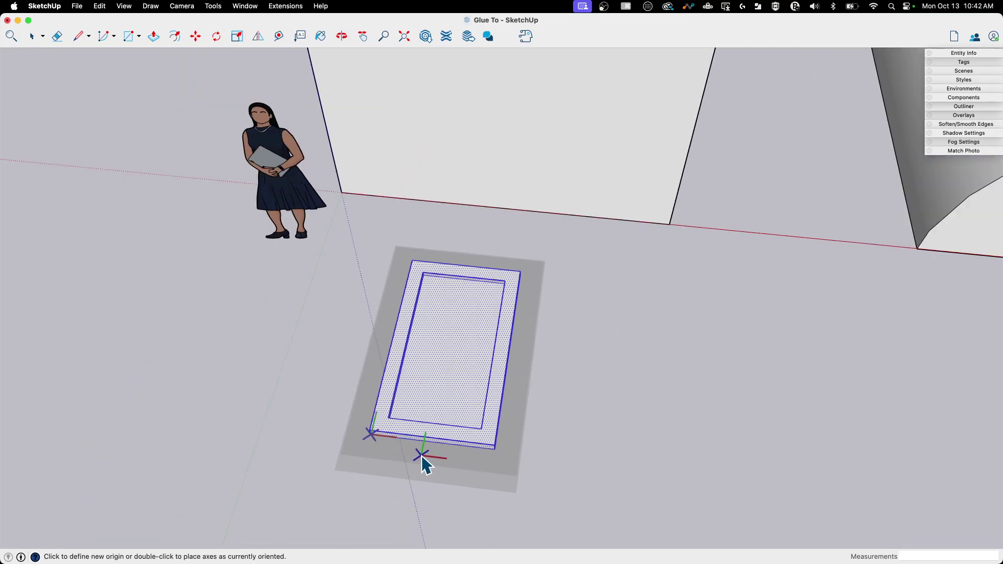
{"action": "scroll", "coordinate": [374, 454], "scroll_direction": "up", "scroll_amount": 8}
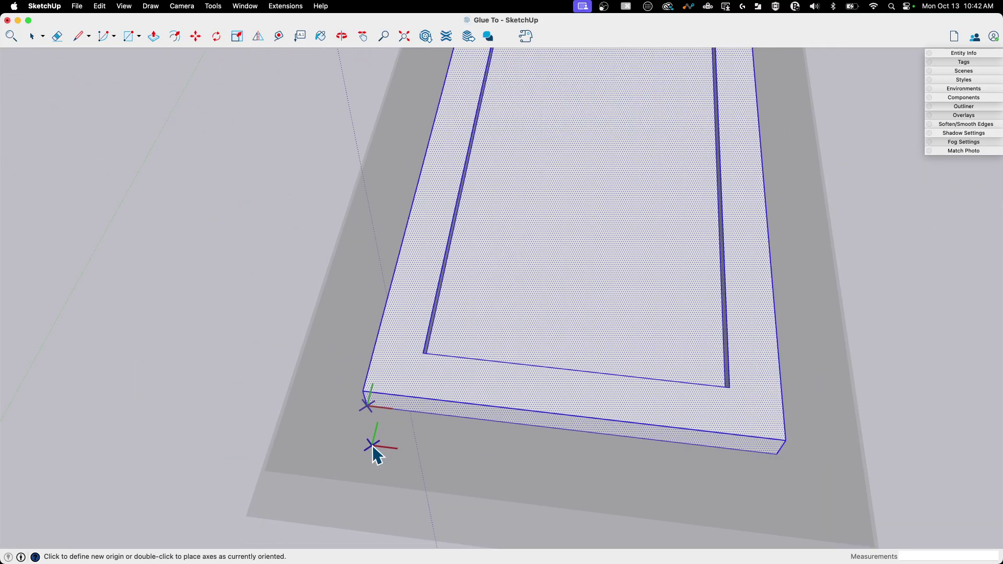
{"action": "scroll", "coordinate": [368, 408], "scroll_direction": "down", "scroll_amount": 3}
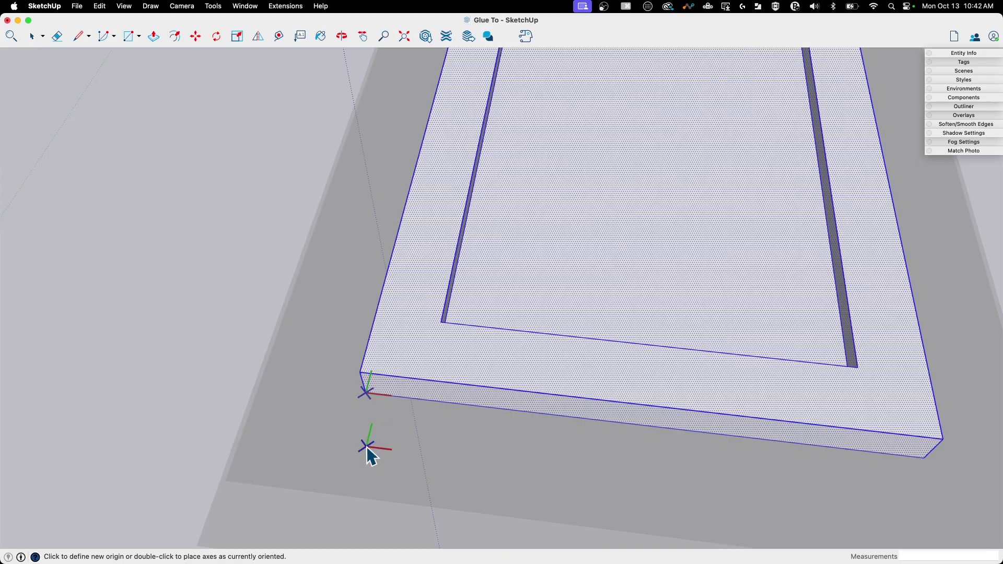
Step: Place the axes origin at the frame's bottom corner and accept the orientation
{"action": "middle_click_drag", "start_coordinate": [365, 454], "coordinate": [470, 443]}
{"action": "middle_click_drag", "start_coordinate": [426, 388], "coordinate": [400, 442]}
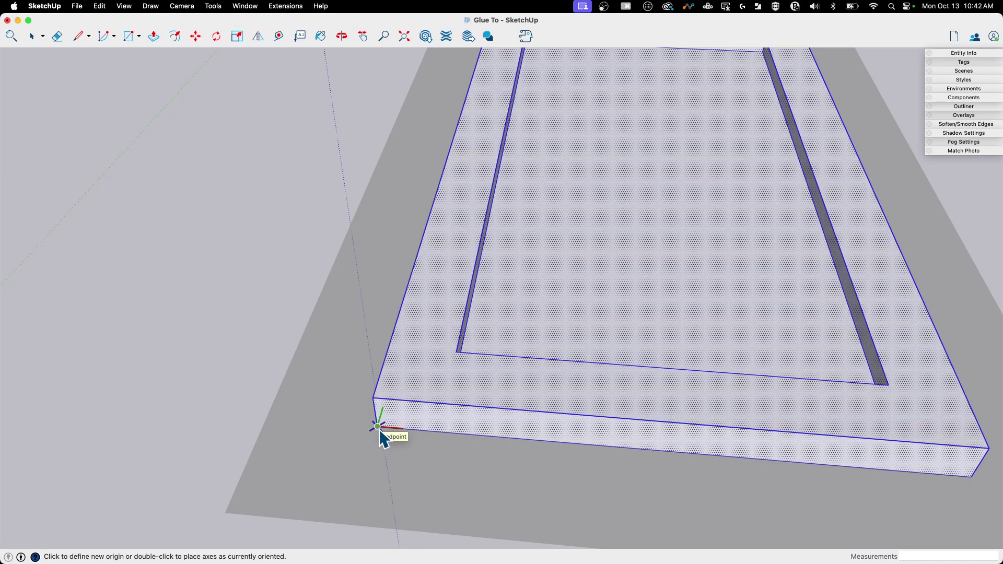
{"action": "scroll", "coordinate": [378, 427], "scroll_direction": "down", "scroll_amount": 5}
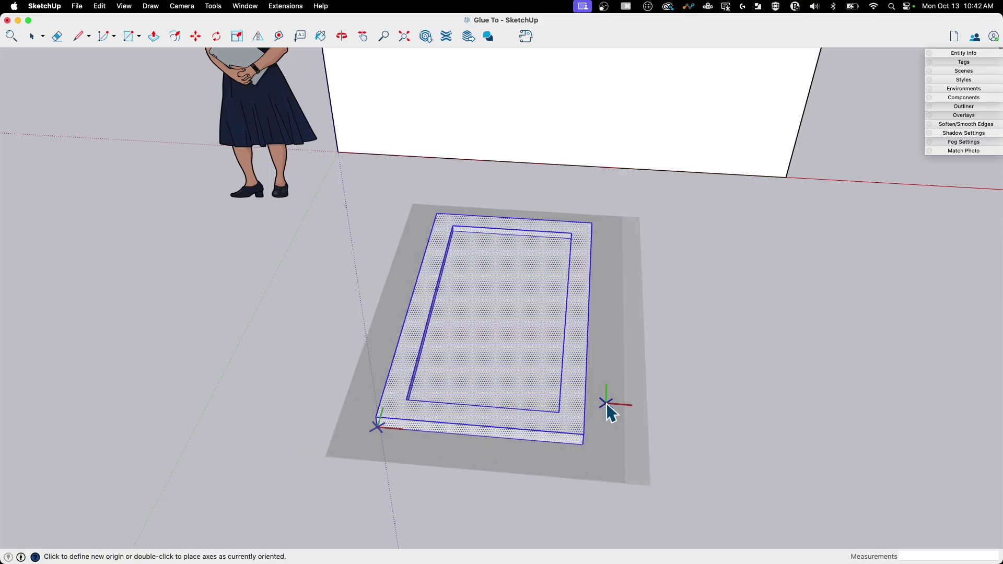
{"action": "middle_click_drag", "start_coordinate": [381, 412], "coordinate": [307, 225]}
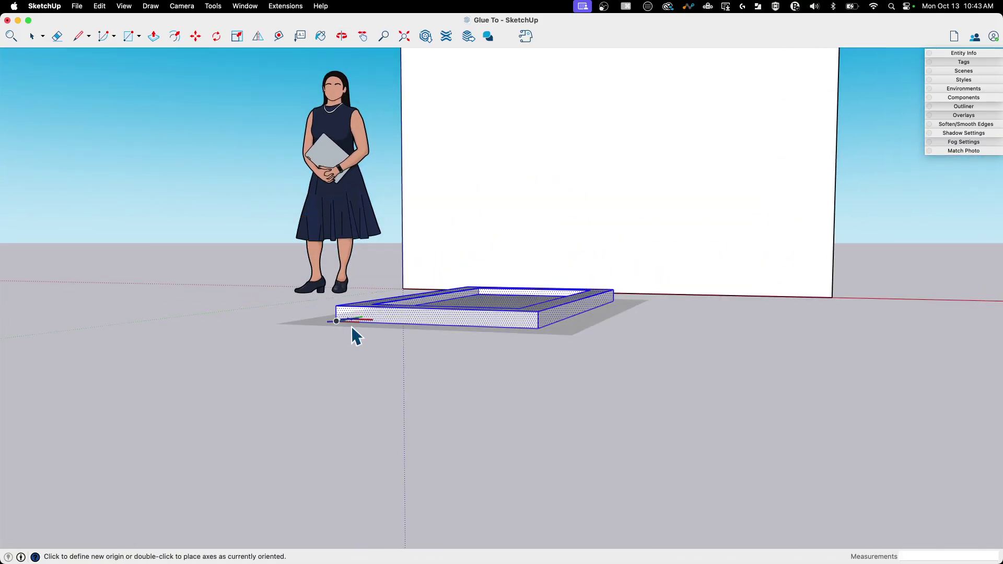
{"action": "middle_click_drag", "start_coordinate": [330, 309], "coordinate": [492, 385]}
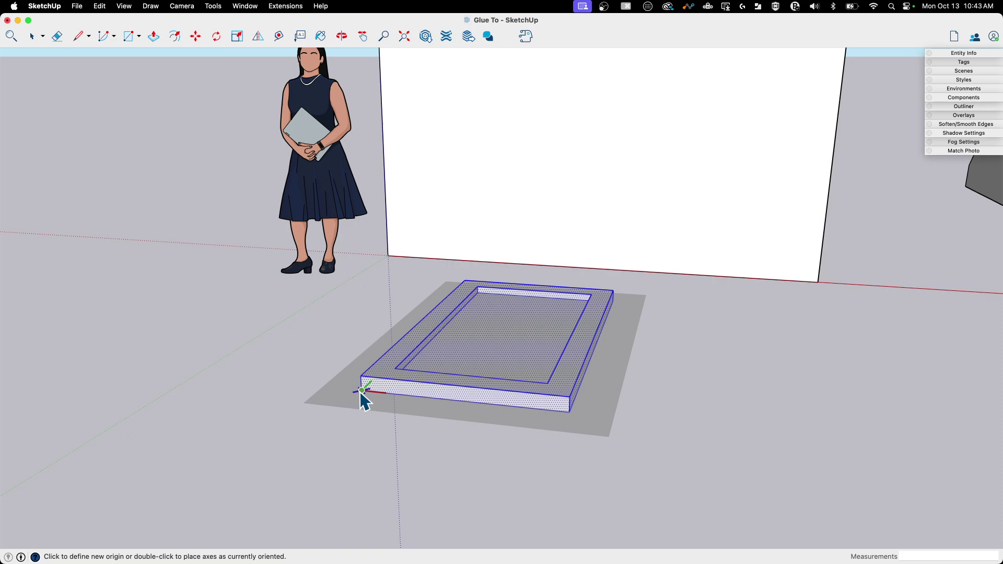
{"action": "left_click", "coordinate": [361, 390]}
{"action": "double_click", "coordinate": [362, 390]}
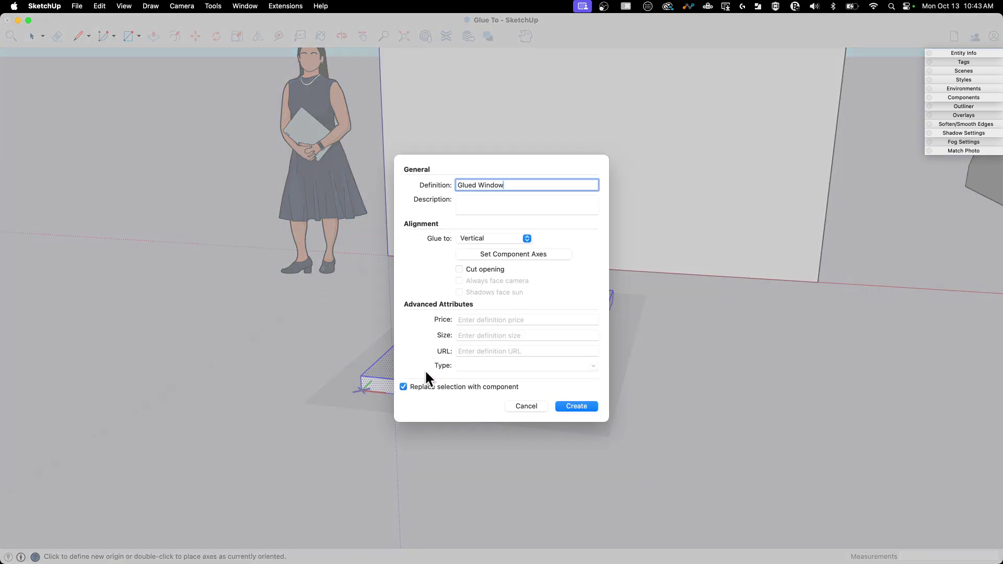
Step: Create the Glued Window component, leaving the frame in place
{"action": "left_click", "coordinate": [575, 406]}
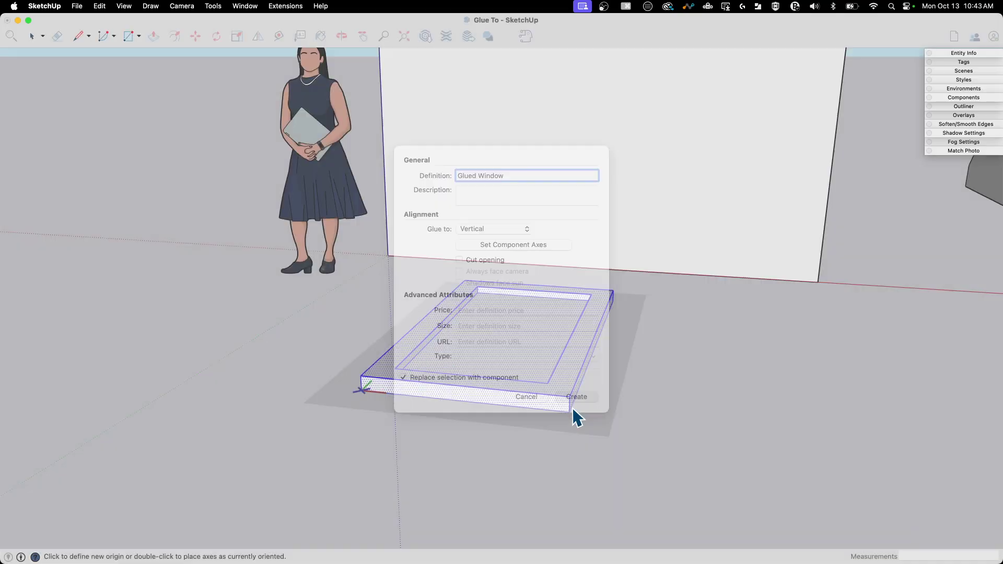
{"action": "scroll", "coordinate": [301, 329], "scroll_direction": "down", "scroll_amount": 5}
{"action": "scroll", "coordinate": [346, 386], "scroll_direction": "up", "scroll_amount": 3}
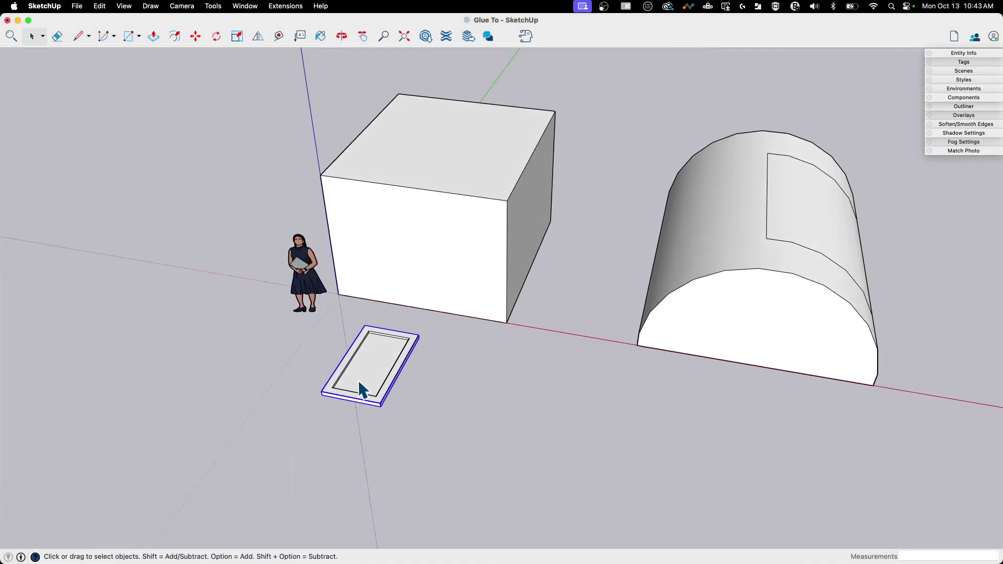
{"action": "key", "text": "m"}
{"action": "left_click", "coordinate": [358, 378]}
{"action": "key", "text": "space"}
Step: Preview Glued Window from the Components panel over the box and arch, then cancel placement
{"action": "left_click", "coordinate": [962, 98]}
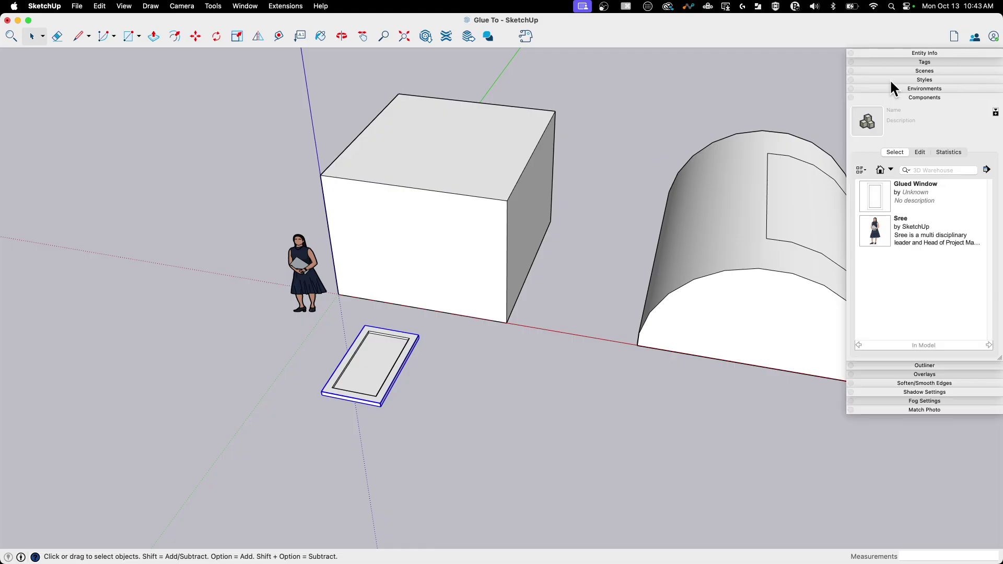
{"action": "left_click", "coordinate": [878, 197]}
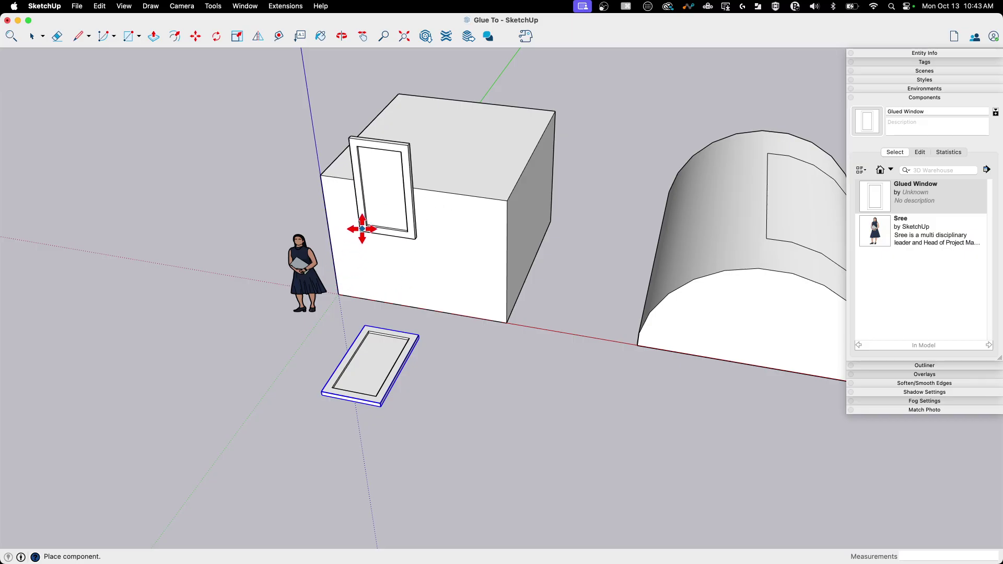
{"action": "middle_click_drag", "start_coordinate": [403, 284], "coordinate": [398, 237]}
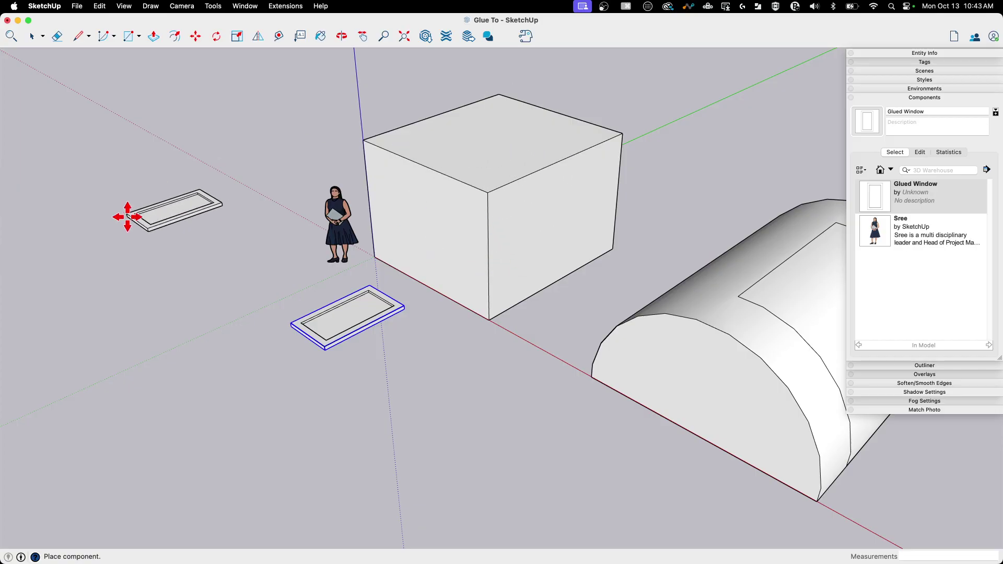
{"action": "middle_click_drag", "start_coordinate": [481, 447], "coordinate": [501, 250]}
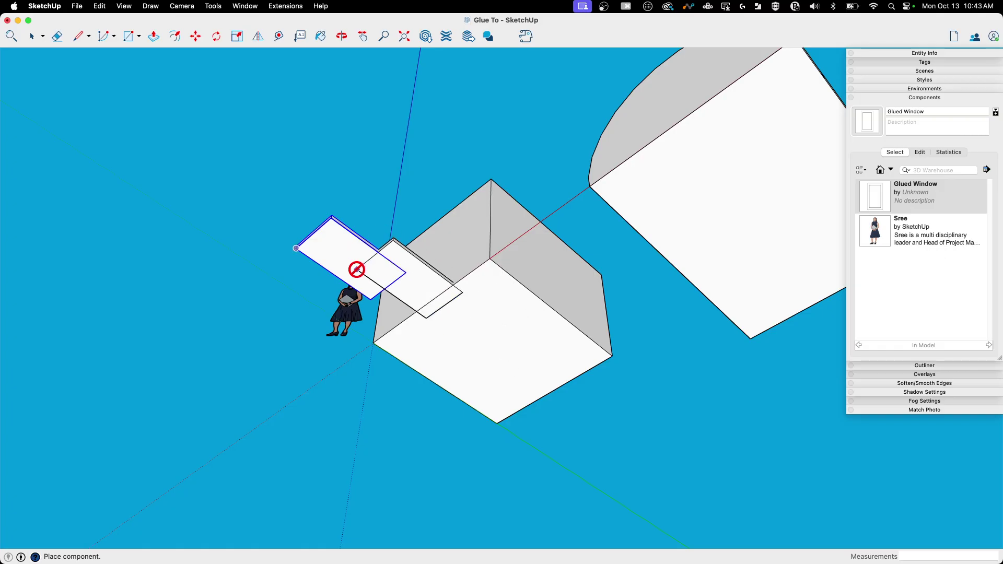
{"action": "middle_click_drag", "start_coordinate": [356, 269], "coordinate": [537, 426]}
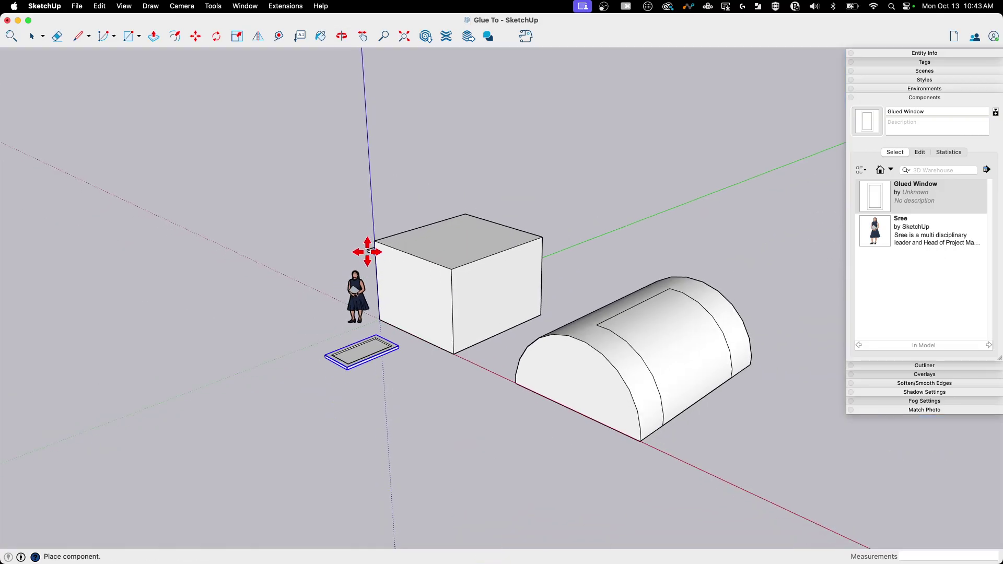
{"action": "middle_click_drag", "start_coordinate": [368, 252], "coordinate": [689, 428]}
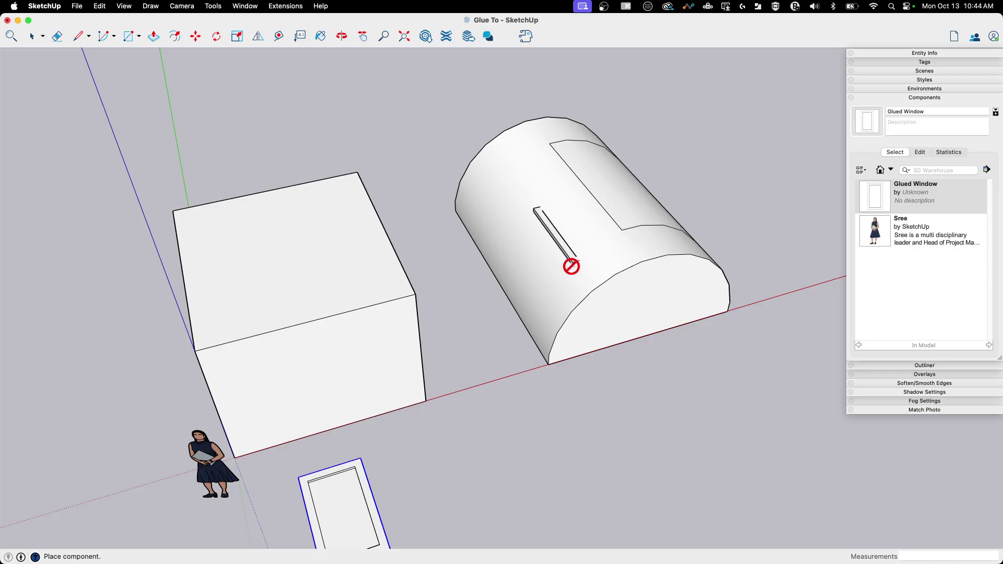
{"action": "middle_click_drag", "start_coordinate": [477, 436], "coordinate": [363, 406]}
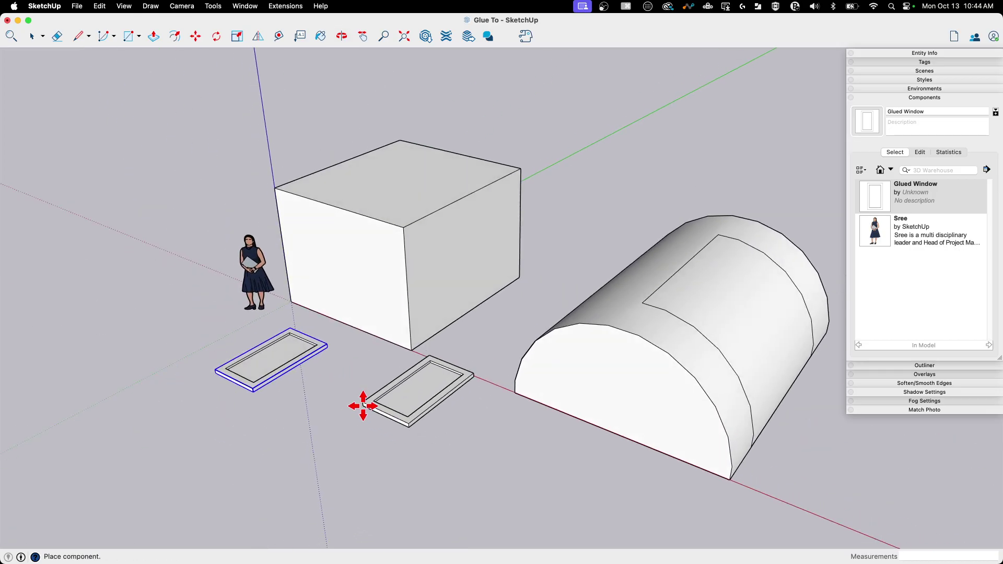
{"action": "key", "text": "space"}
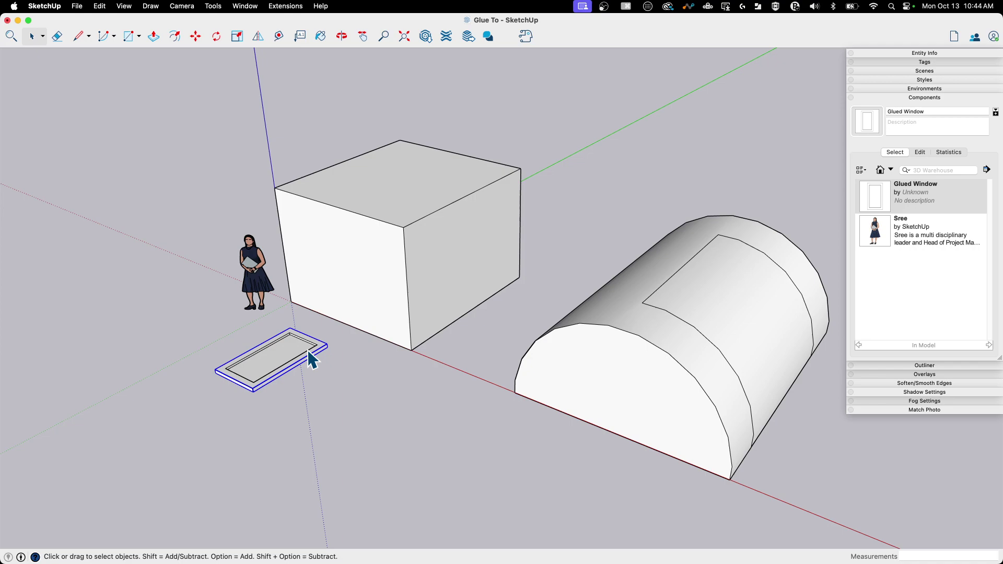
{"action": "middle_click_drag", "start_coordinate": [333, 311], "coordinate": [327, 347]}
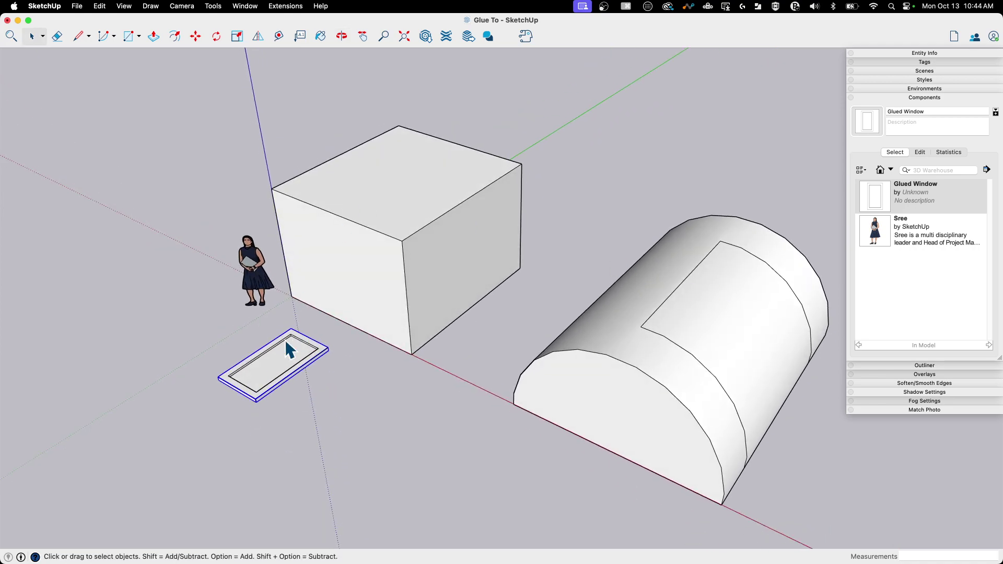
Step: Change the Glued Window component's glue setting to Any
{"action": "left_click", "coordinate": [912, 189]}
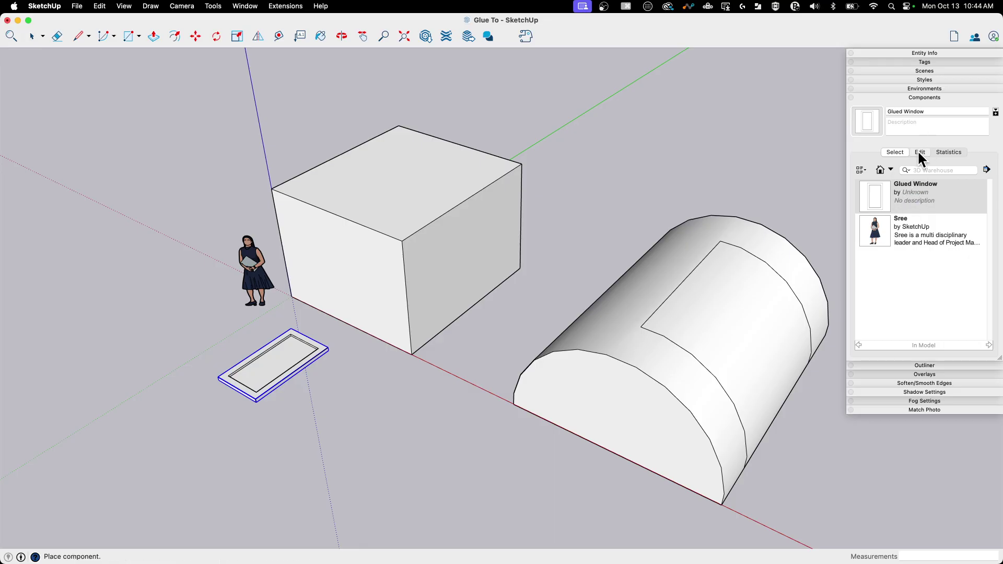
{"action": "left_click", "coordinate": [920, 153]}
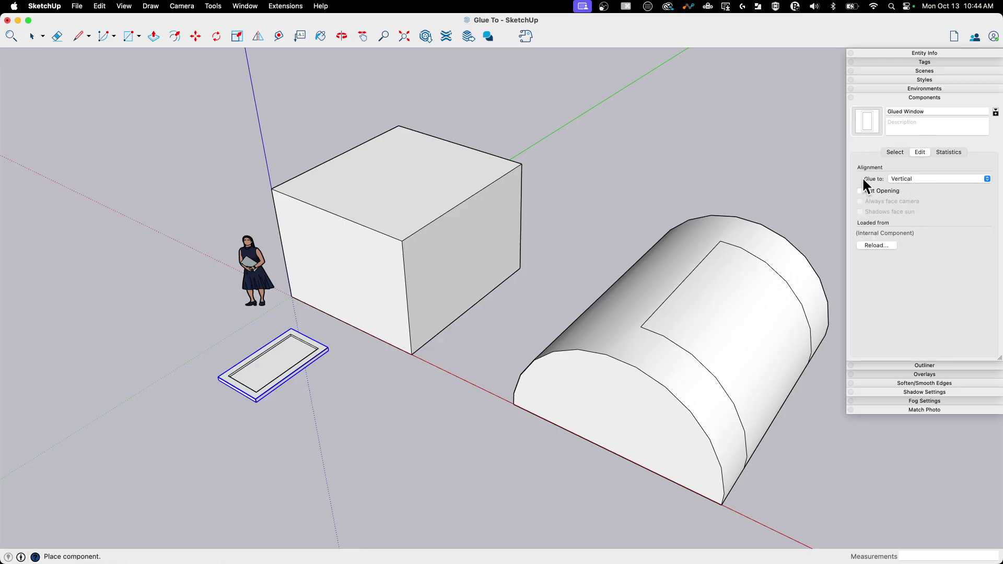
{"action": "left_click", "coordinate": [911, 180]}
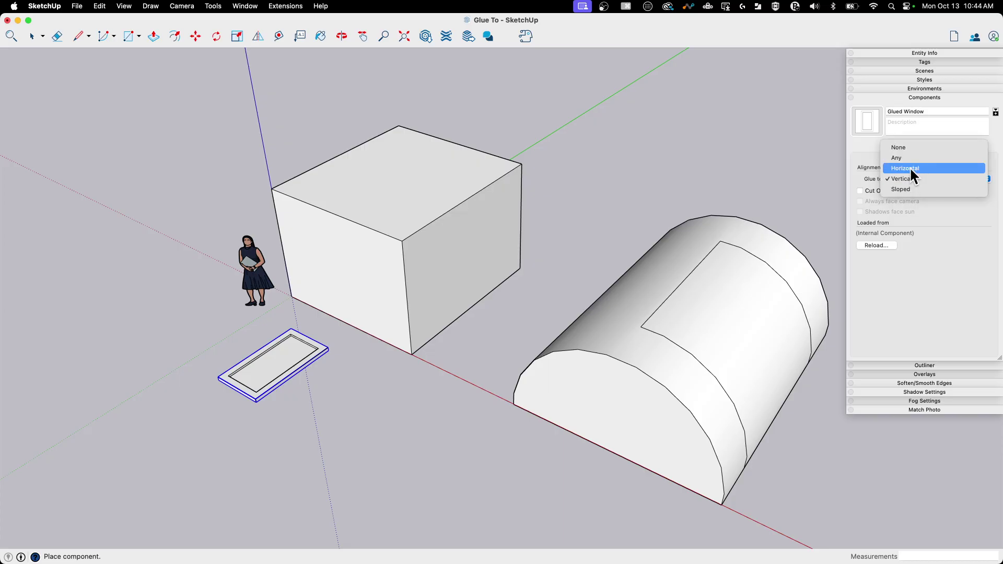
{"action": "left_click", "coordinate": [908, 158]}
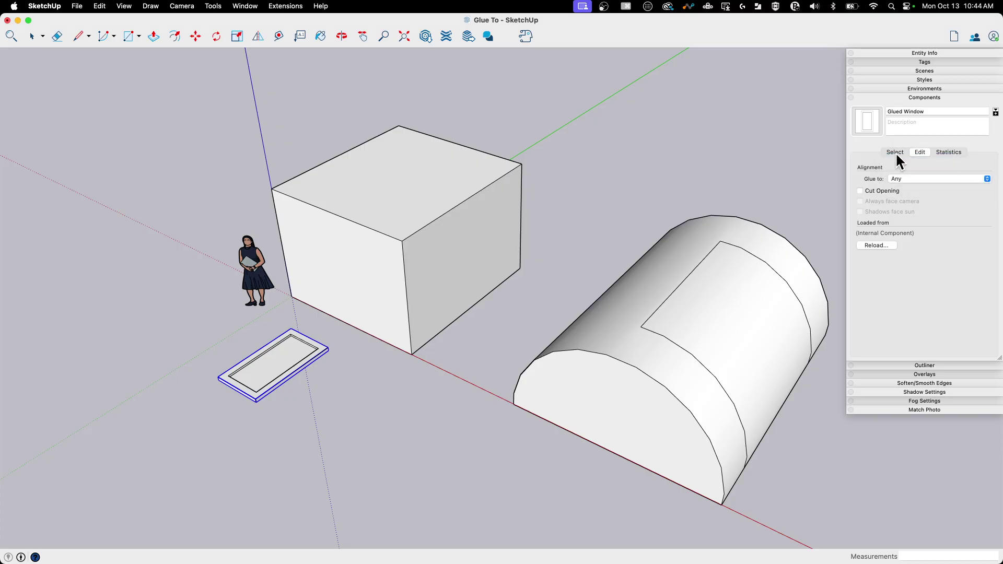
{"action": "left_click", "coordinate": [895, 152]}
Step: Place one Glued Window on the box's front face and another on its right face
{"action": "left_click", "coordinate": [873, 199]}
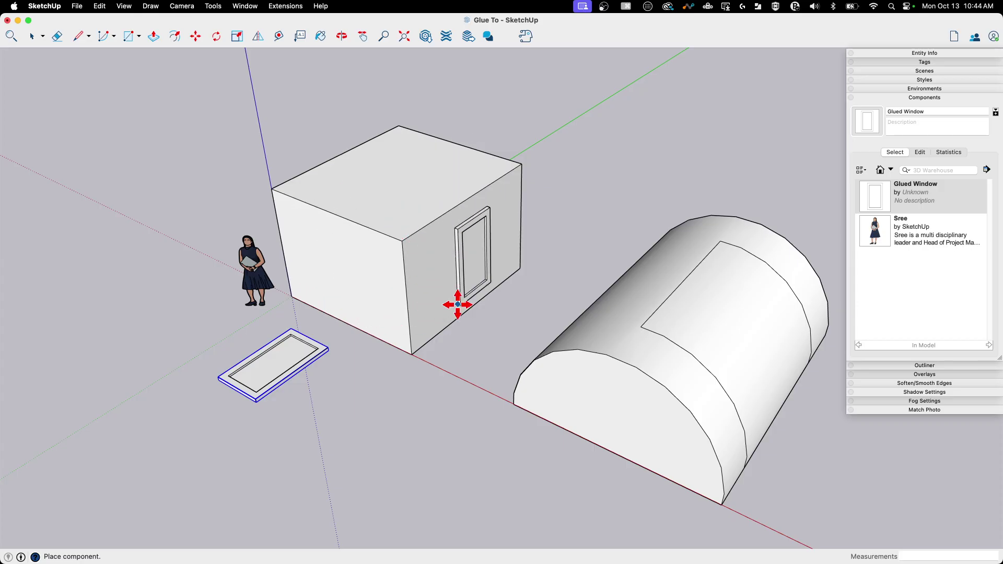
{"action": "middle_click_drag", "start_coordinate": [459, 302], "coordinate": [622, 336]}
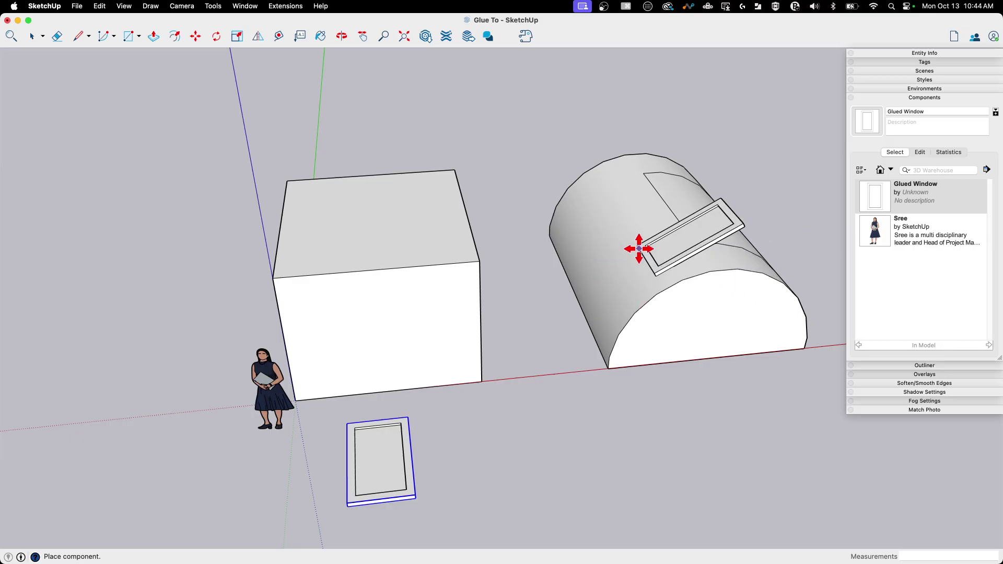
{"action": "left_click", "coordinate": [343, 376]}
{"action": "middle_click_drag", "start_coordinate": [343, 376], "coordinate": [409, 308]}
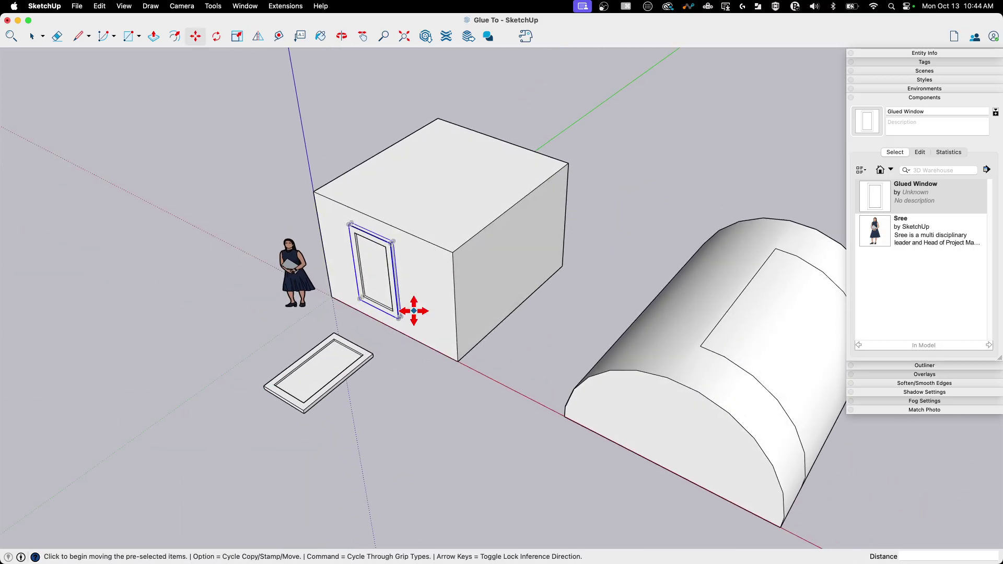
{"action": "left_click", "coordinate": [873, 206]}
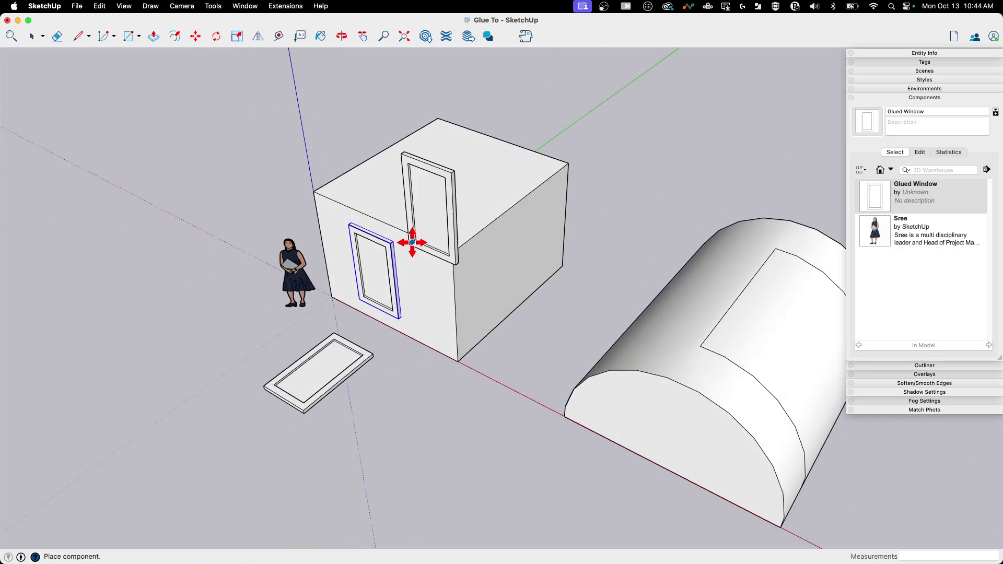
{"action": "left_click", "coordinate": [490, 316]}
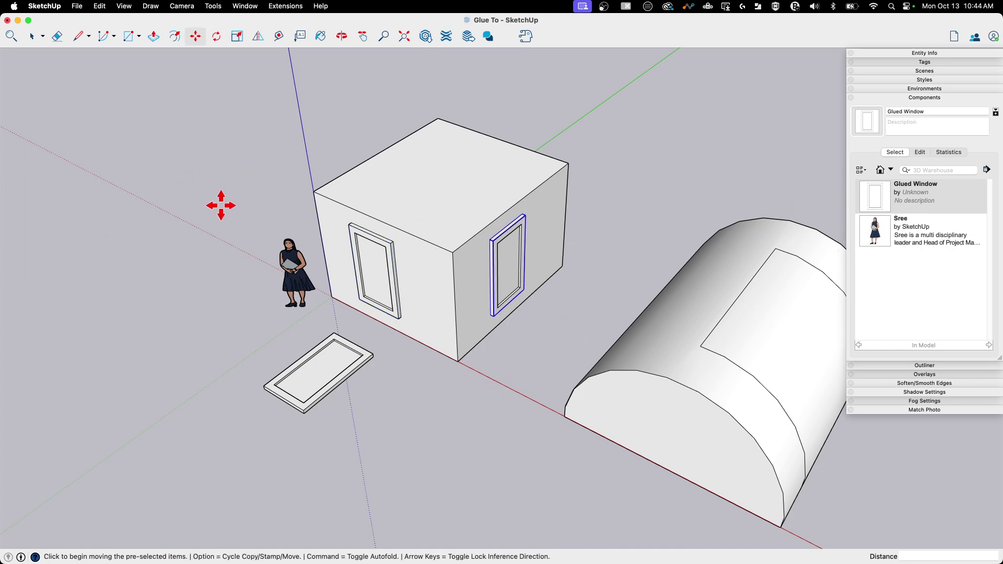
{"action": "key", "text": "space"}
{"action": "left_click", "coordinate": [234, 193]}
{"action": "middle_click_drag", "start_coordinate": [511, 365], "coordinate": [517, 303]}
Step: Move the selected window to the lower-left of the box's front face
{"action": "left_click", "coordinate": [377, 246]}
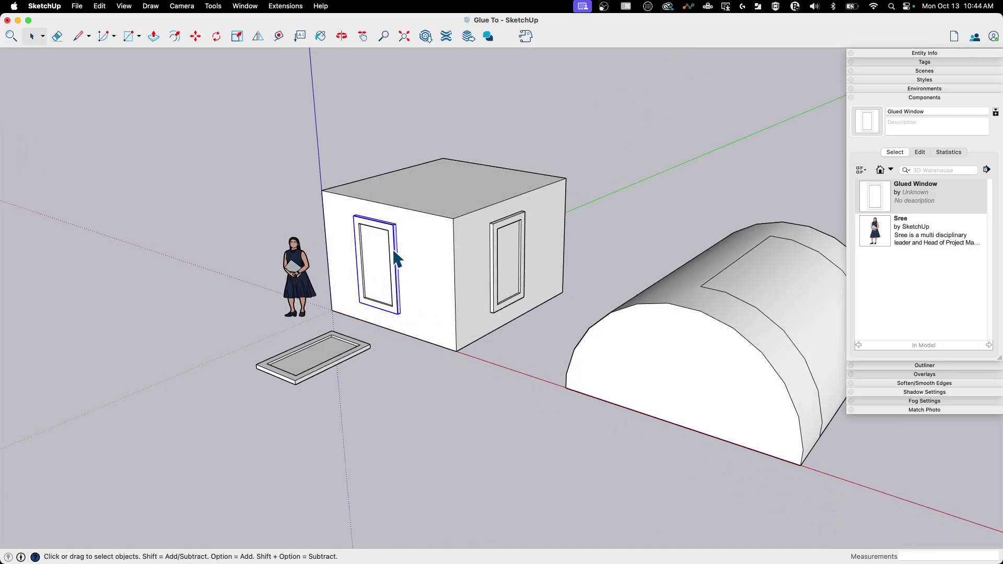
{"action": "scroll", "coordinate": [369, 313], "scroll_direction": "up", "scroll_amount": 3}
{"action": "middle_click_drag", "start_coordinate": [368, 313], "coordinate": [516, 314]}
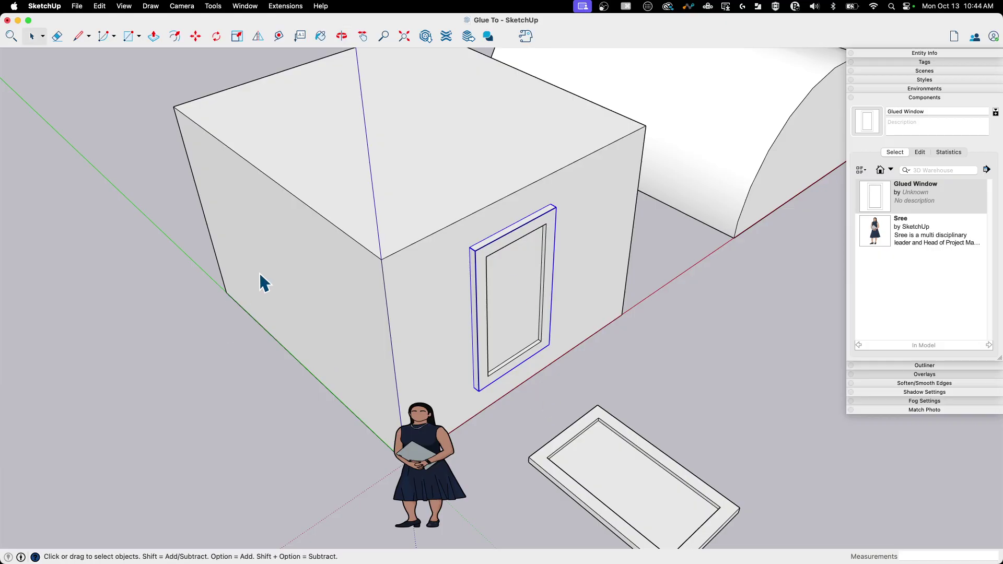
{"action": "key", "text": "m"}
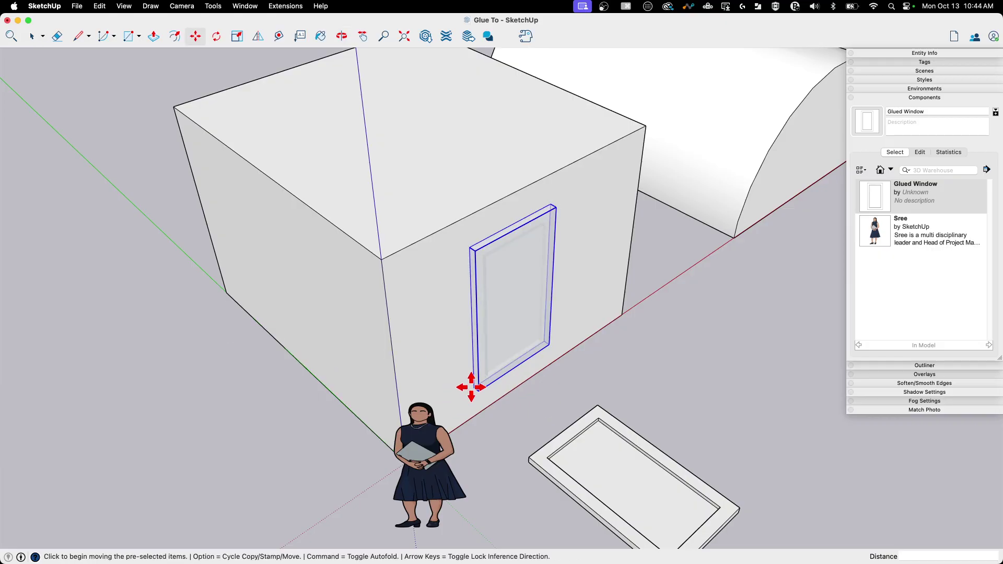
{"action": "left_click", "coordinate": [471, 387]}
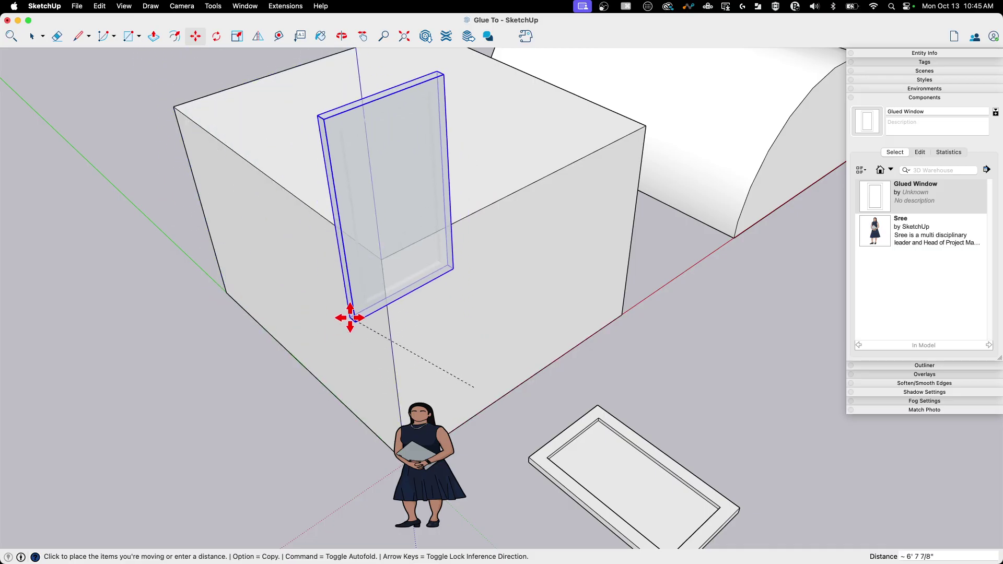
{"action": "middle_click_drag", "start_coordinate": [291, 363], "coordinate": [600, 290]}
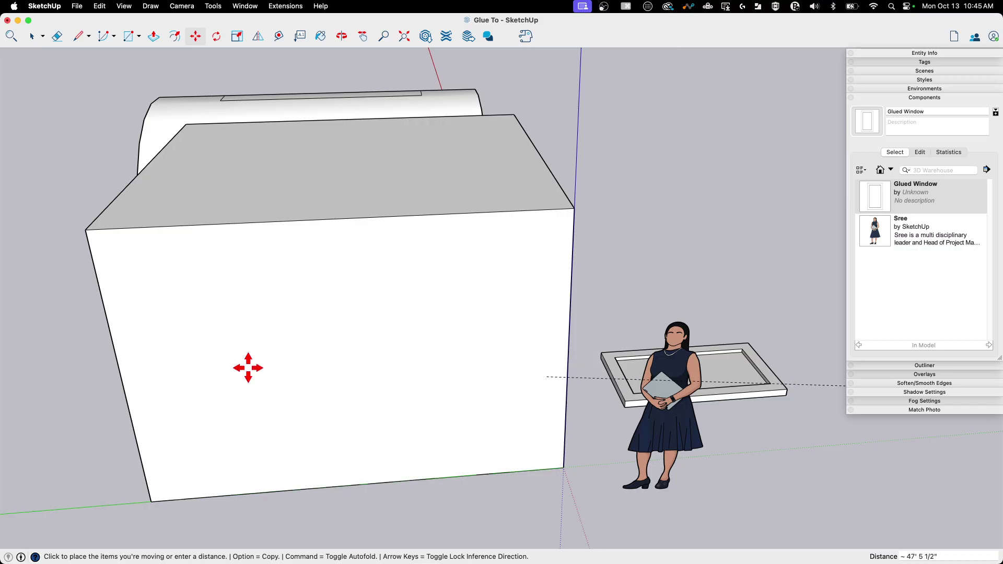
{"action": "middle_click_drag", "start_coordinate": [349, 373], "coordinate": [89, 243]}
{"action": "scroll", "coordinate": [653, 347], "scroll_direction": "down", "scroll_amount": 3}
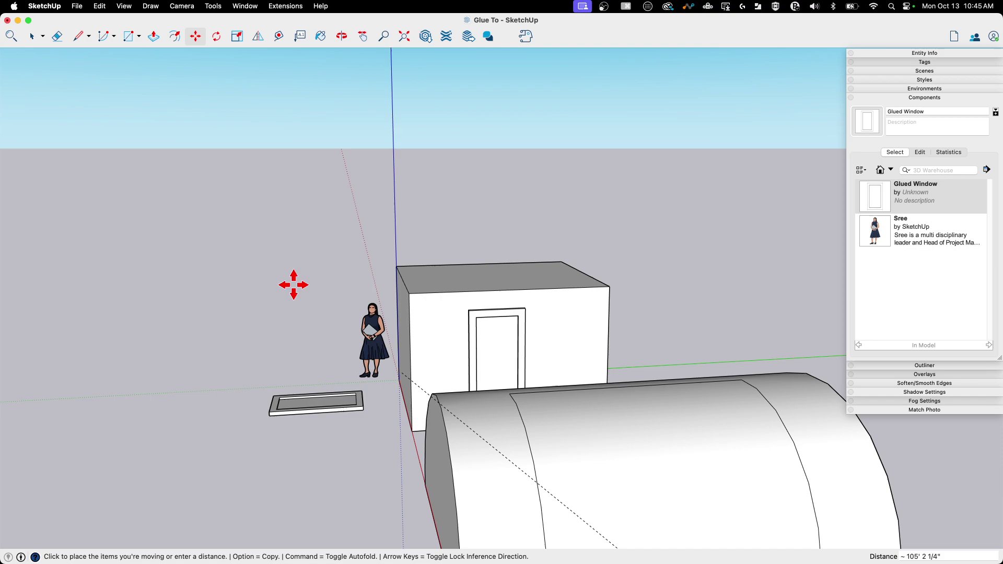
{"action": "middle_click_drag", "start_coordinate": [290, 284], "coordinate": [477, 363]}
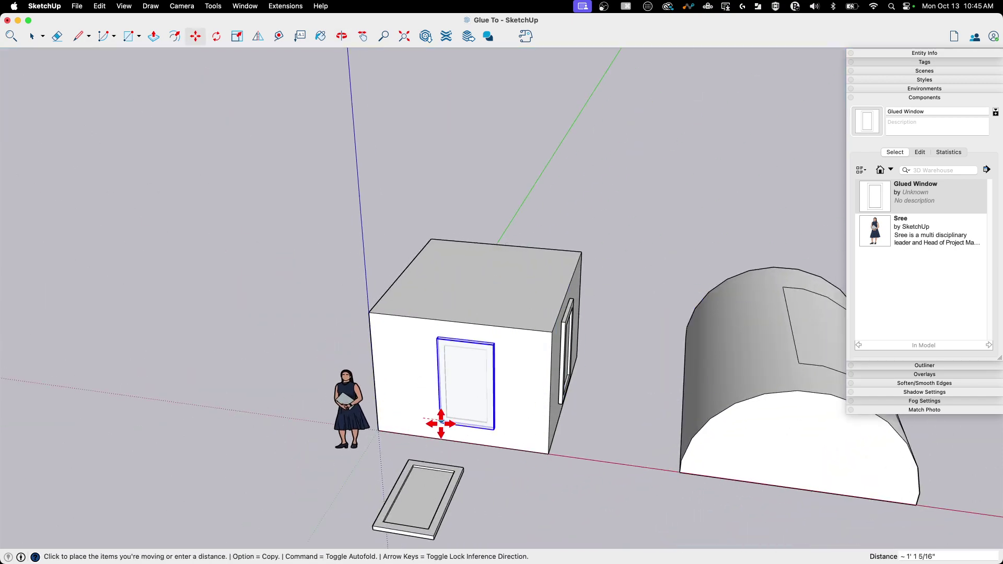
{"action": "left_click", "coordinate": [430, 412]}
Step: Move the window on the right wall further left along that face
{"action": "scroll", "coordinate": [448, 385], "scroll_direction": "up", "scroll_amount": 3}
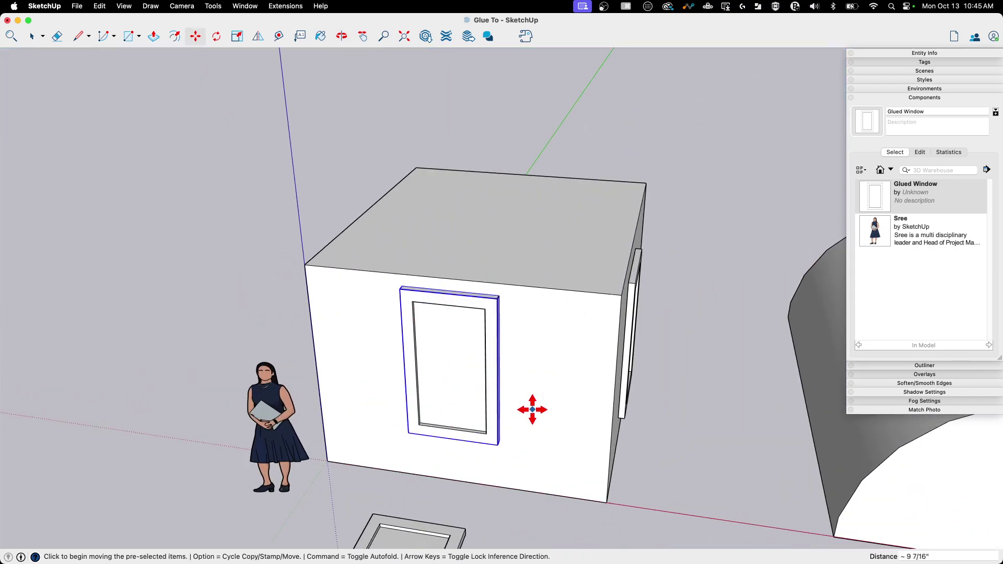
{"action": "middle_click_drag", "start_coordinate": [531, 407], "coordinate": [400, 369]}
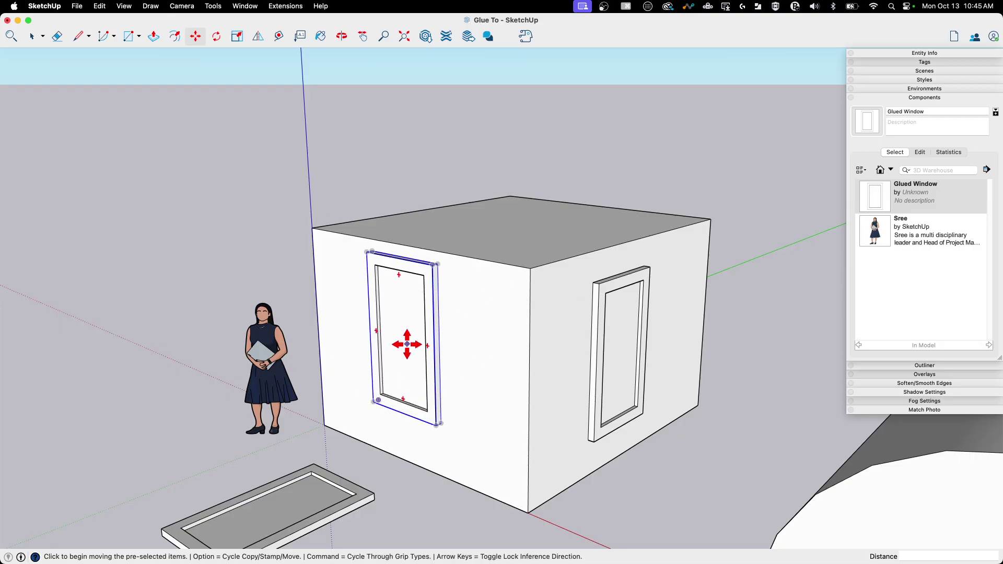
{"action": "left_click", "coordinate": [408, 383]}
{"action": "left_click", "coordinate": [152, 262]}
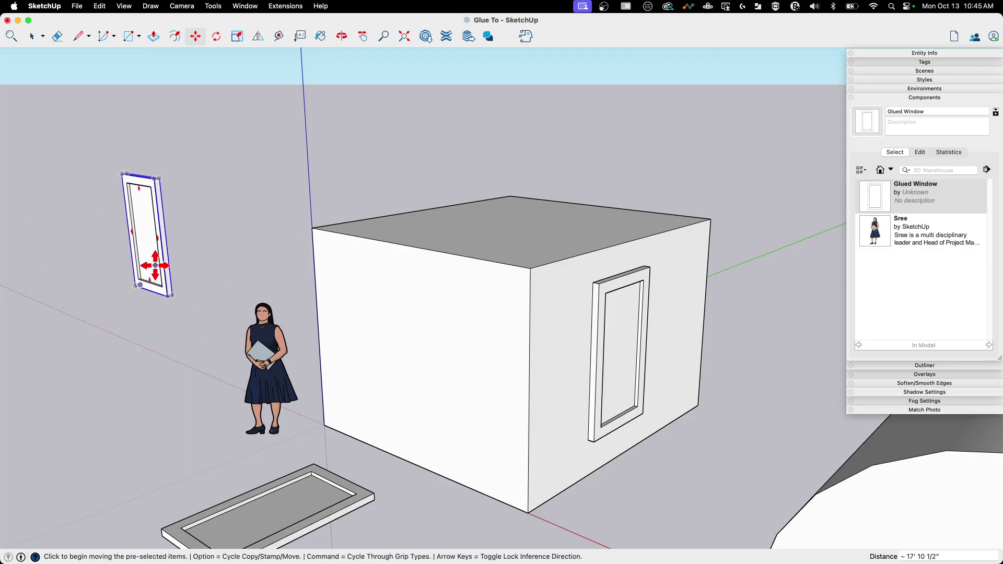
{"action": "left_click", "coordinate": [139, 228]}
{"action": "left_click", "coordinate": [389, 348]}
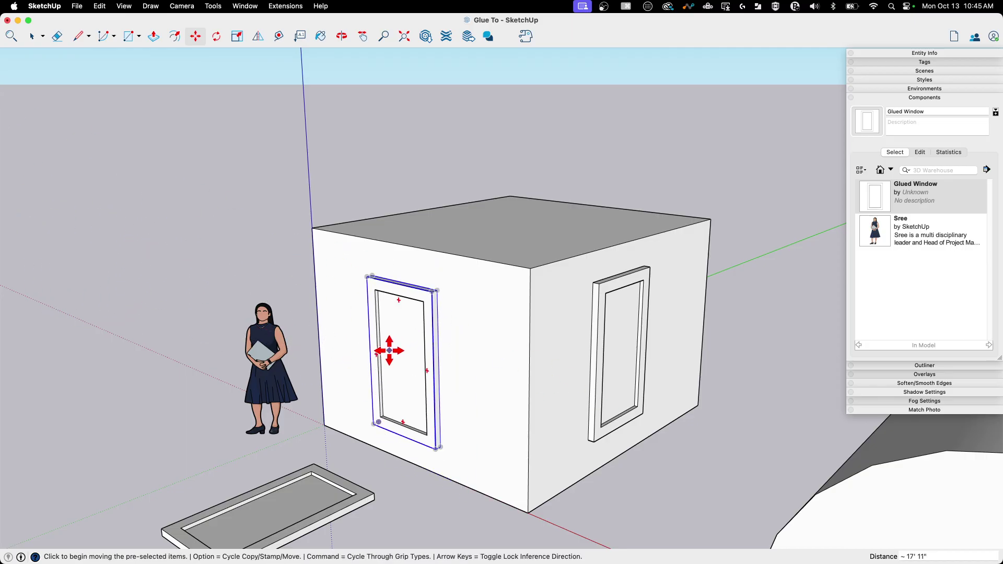
Step: Unglue the window, move it onto the front wall and rotate it -90°
{"action": "right_click", "coordinate": [389, 349]}
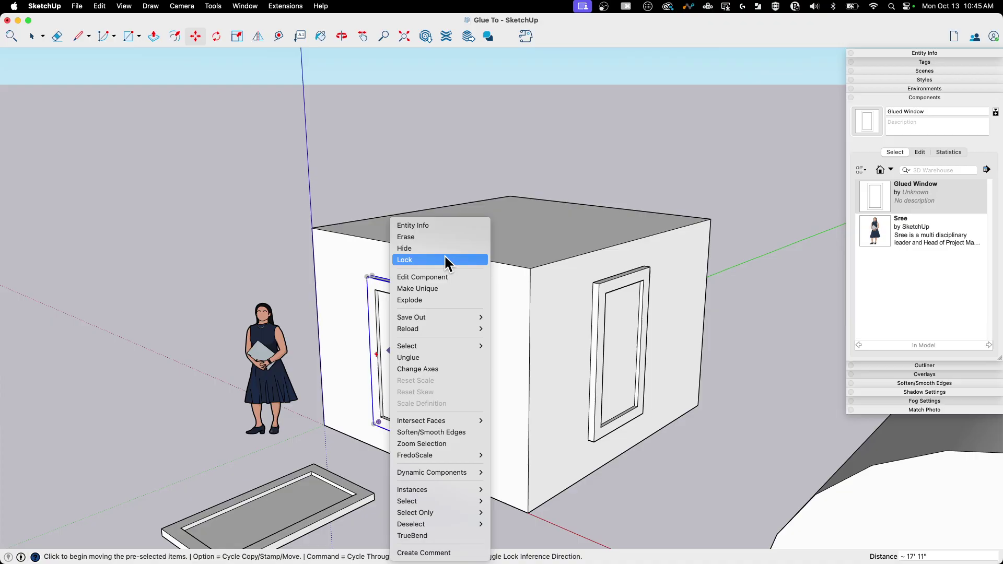
{"action": "left_click", "coordinate": [435, 355]}
{"action": "left_click", "coordinate": [414, 385]}
{"action": "middle_click_drag", "start_coordinate": [184, 292], "coordinate": [774, 343]}
{"action": "left_click", "coordinate": [410, 405]}
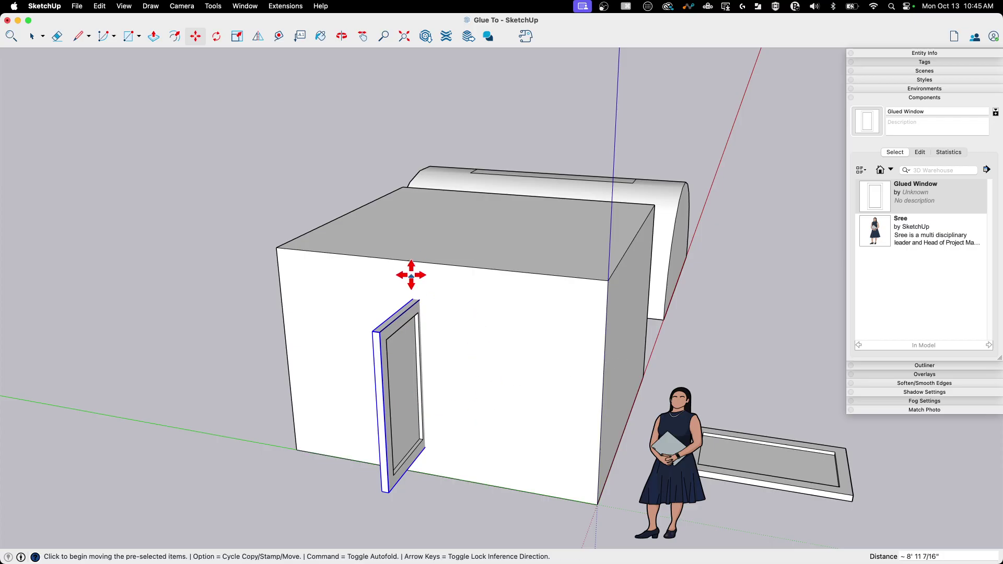
{"action": "left_click", "coordinate": [415, 300]}
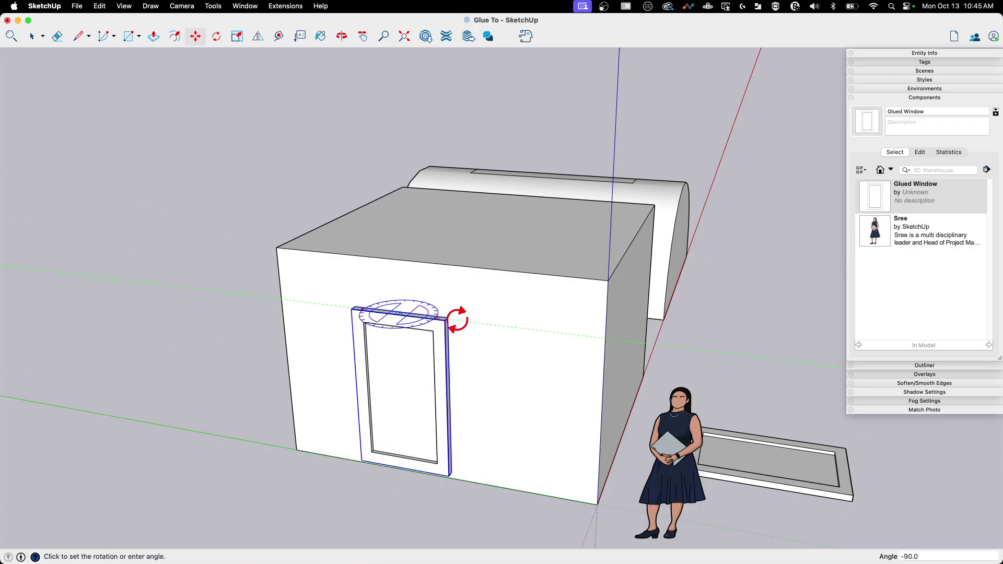
{"action": "left_click", "coordinate": [459, 320]}
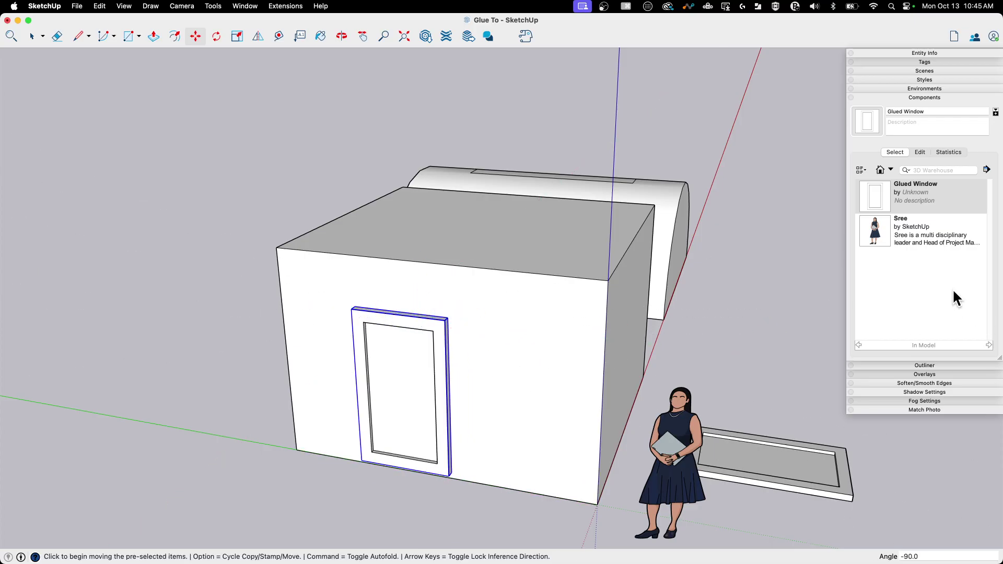
Step: Place a new Glued Window copy on the box wall and delete the left window
{"action": "left_click", "coordinate": [880, 183]}
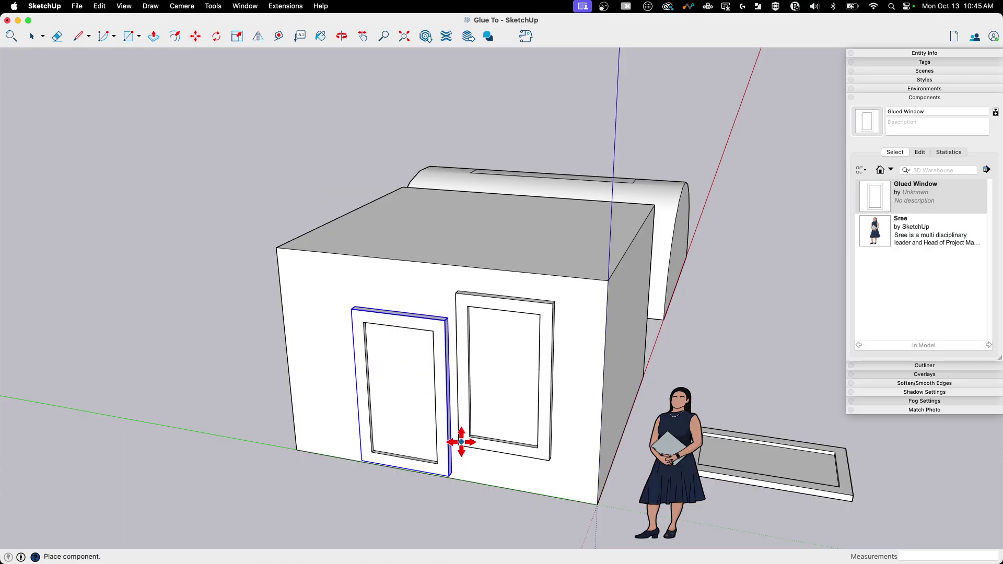
{"action": "left_click", "coordinate": [459, 445]}
{"action": "key", "text": "space"}
{"action": "left_click", "coordinate": [411, 430]}
{"action": "key", "text": "Delete"}
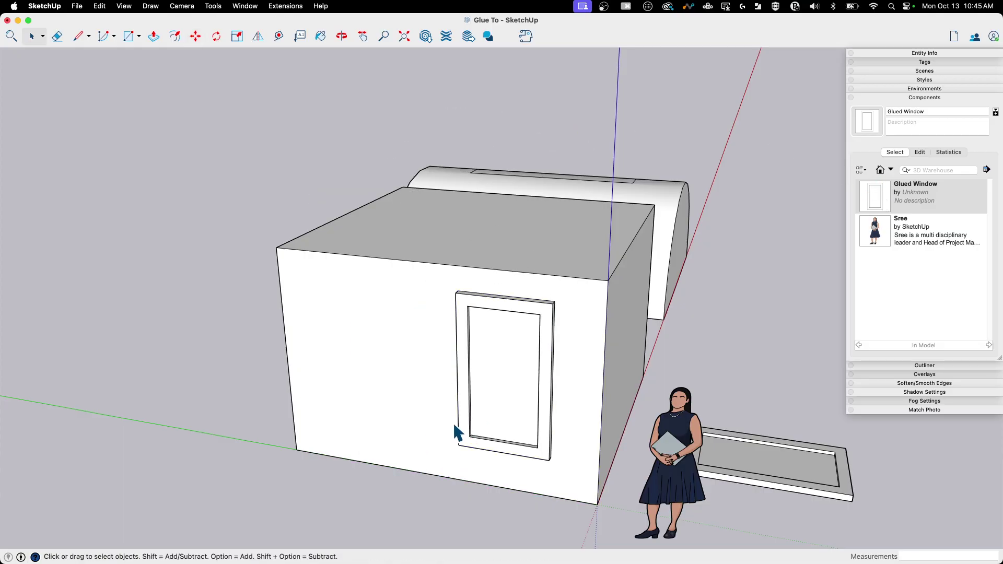
{"action": "middle_click_drag", "start_coordinate": [455, 432], "coordinate": [462, 359]}
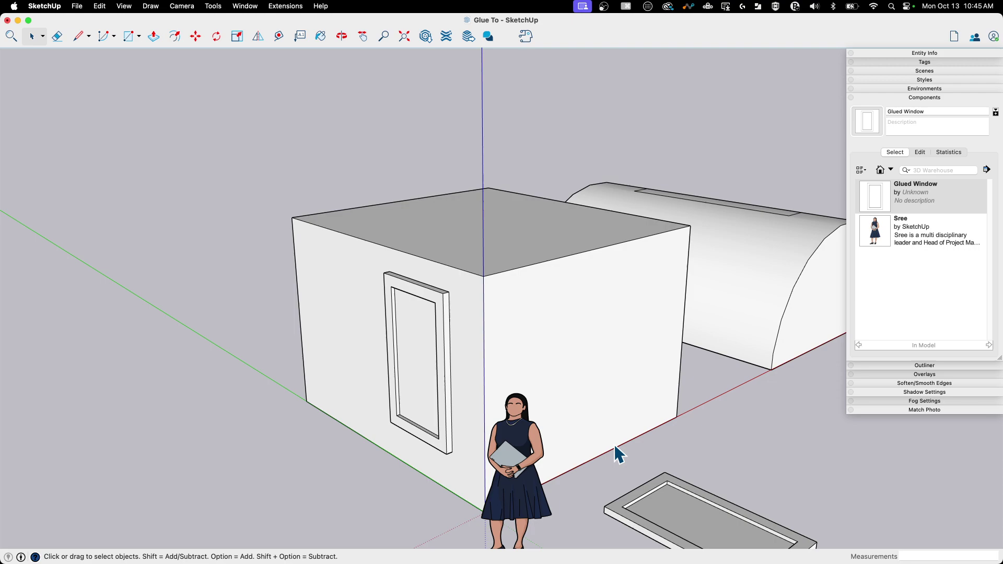
{"action": "middle_click_drag", "start_coordinate": [748, 400], "coordinate": [309, 364]}
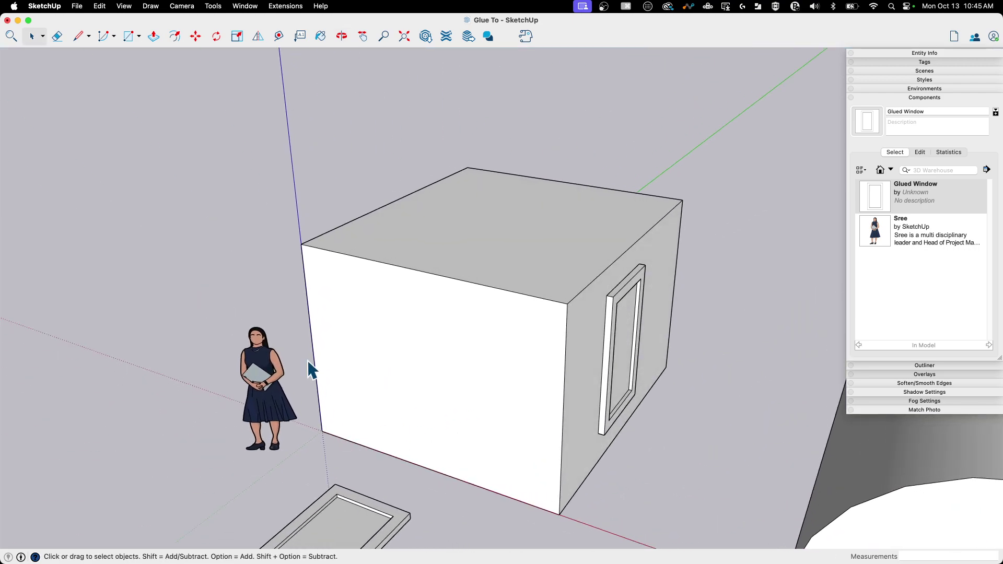
{"action": "scroll", "coordinate": [309, 362], "scroll_direction": "down", "scroll_amount": 5}
{"action": "scroll", "coordinate": [467, 418], "scroll_direction": "up", "scroll_amount": 1}
{"action": "middle_click_drag", "start_coordinate": [468, 418], "coordinate": [349, 386]}
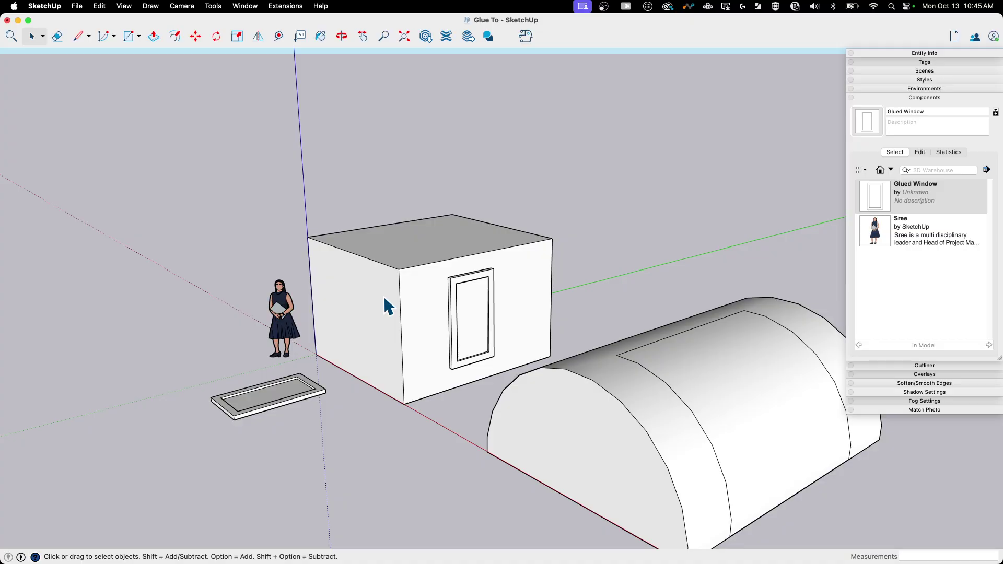
{"action": "scroll", "coordinate": [477, 355], "scroll_direction": "down", "scroll_amount": 3}
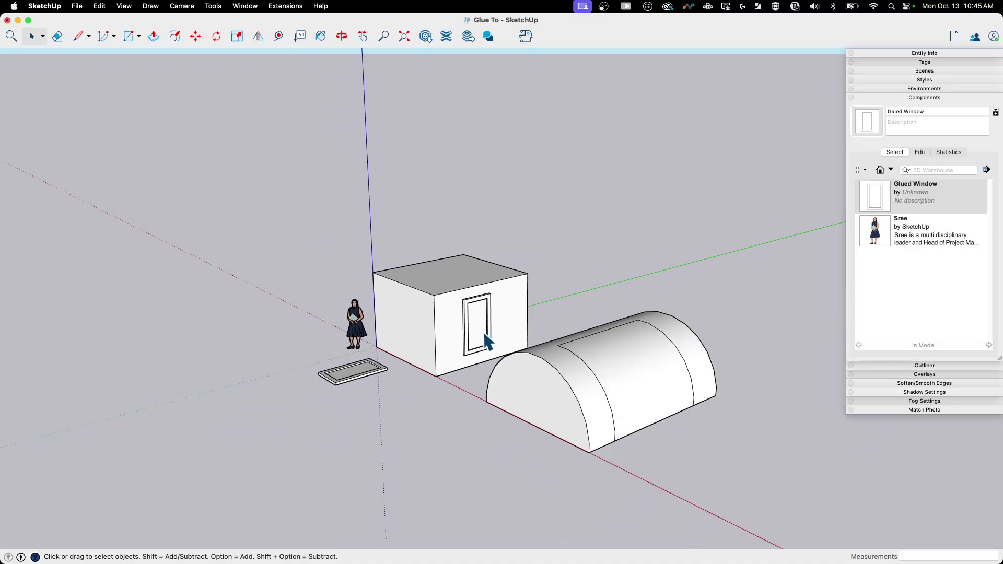
{"action": "middle_click_drag", "start_coordinate": [815, 448], "coordinate": [701, 491]}
{"action": "scroll", "coordinate": [669, 517], "scroll_direction": "up", "scroll_amount": 3}
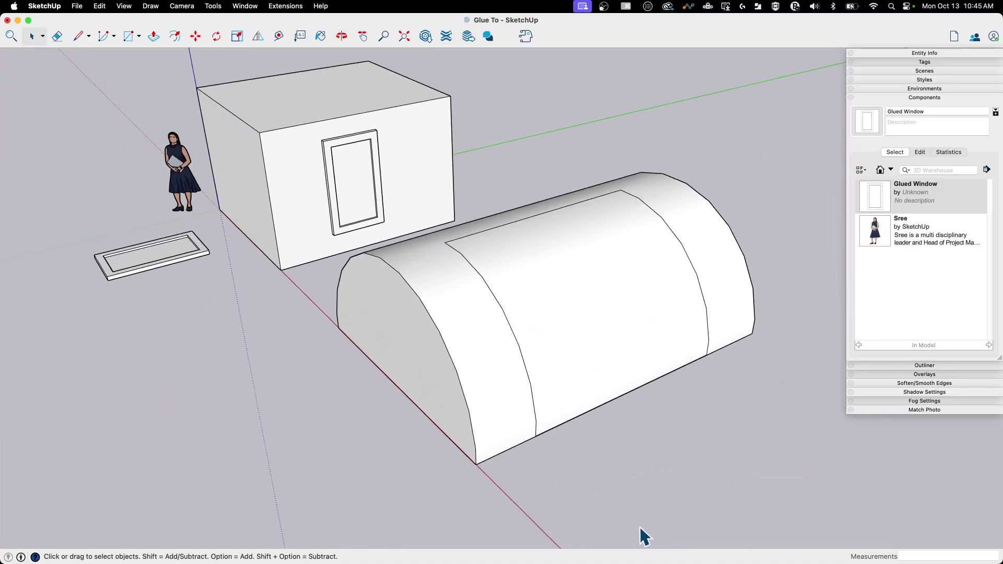
{"action": "scroll", "coordinate": [528, 404], "scroll_direction": "up", "scroll_amount": 3}
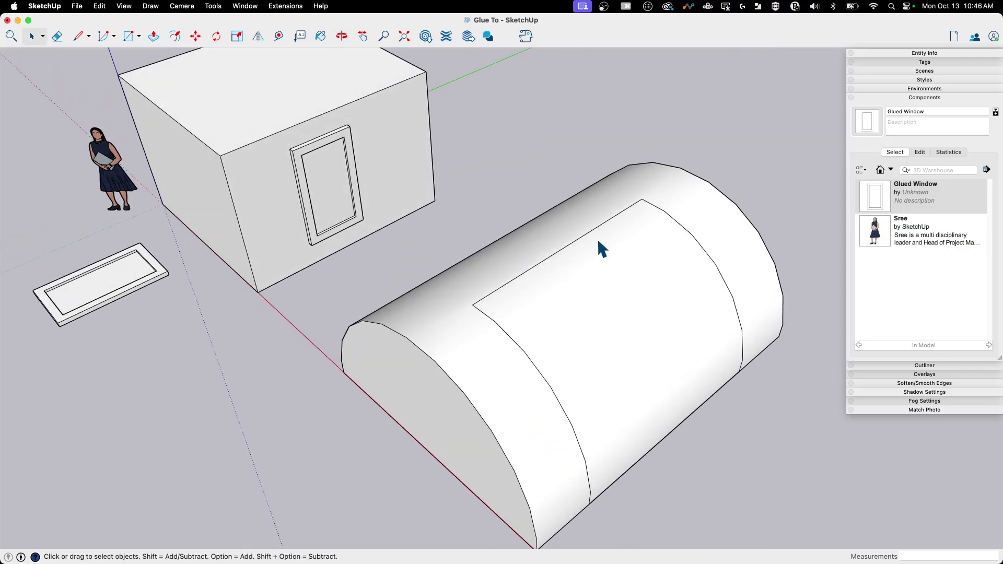
{"action": "middle_click_drag", "start_coordinate": [596, 521], "coordinate": [615, 491]}
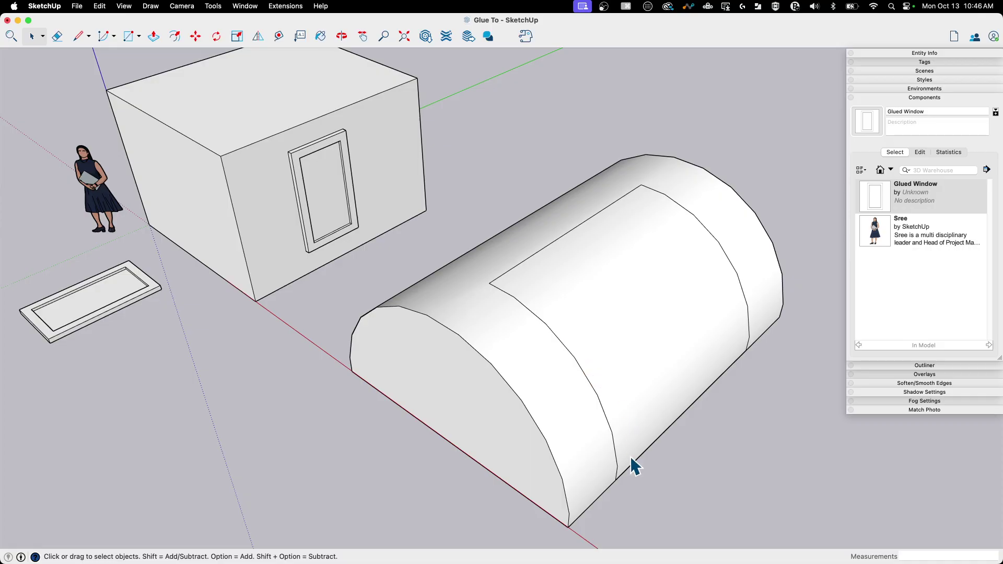
{"action": "scroll", "coordinate": [660, 409], "scroll_direction": "down", "scroll_amount": 5}
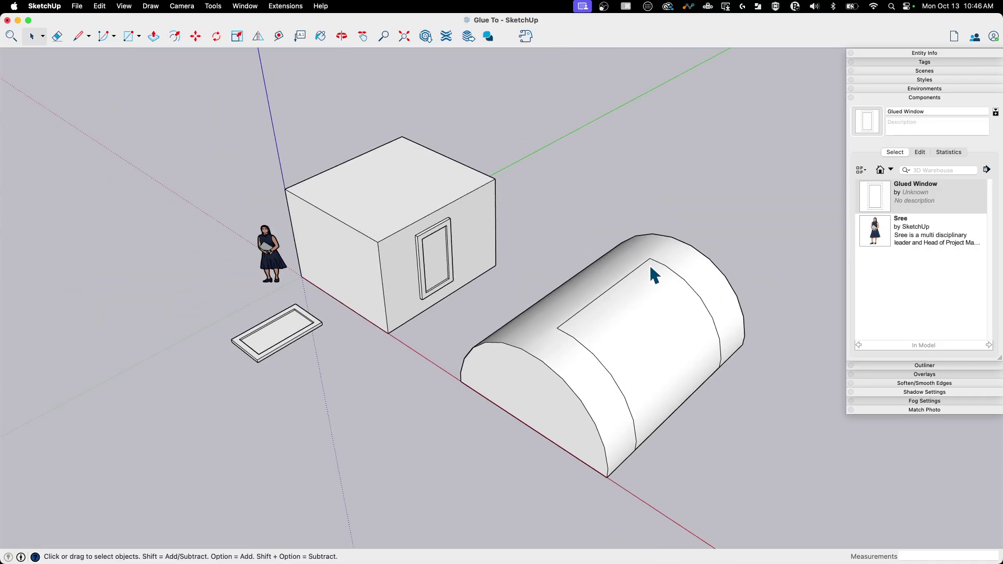
{"action": "scroll", "coordinate": [633, 320], "scroll_direction": "down", "scroll_amount": 2}
{"action": "scroll", "coordinate": [441, 496], "scroll_direction": "up", "scroll_amount": 5}
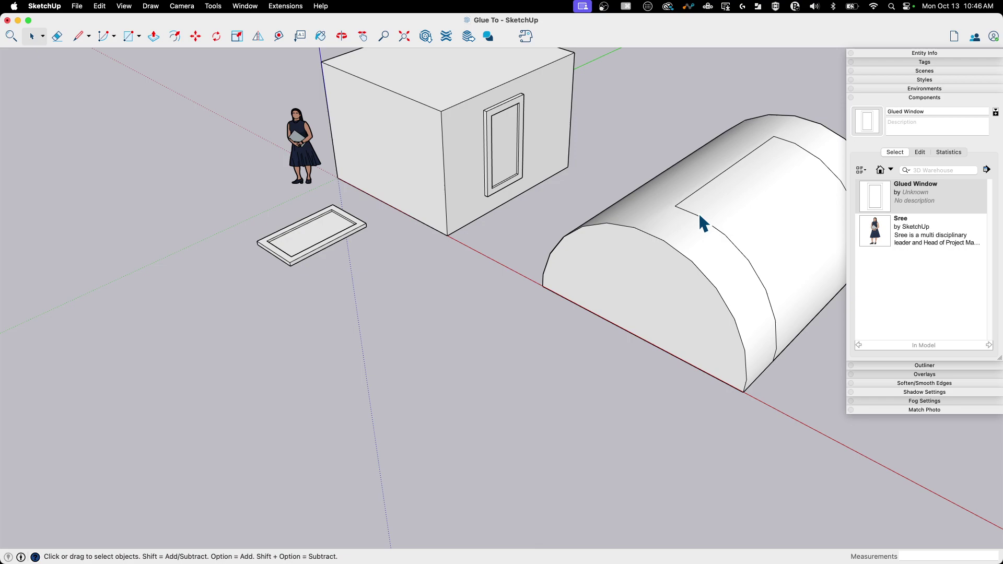
Step: Draw a large guide circle on the ground with a small profile curve at its centre
{"action": "key", "text": "c"}
{"action": "left_click", "coordinate": [445, 393]}
{"action": "left_click", "coordinate": [493, 393]}
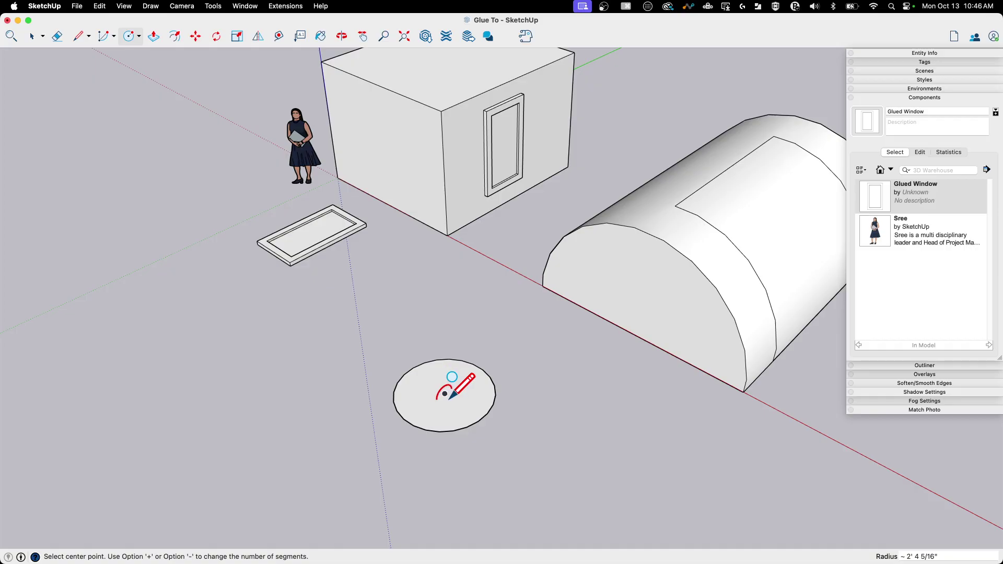
{"action": "scroll", "coordinate": [448, 397], "scroll_direction": "up", "scroll_amount": 5}
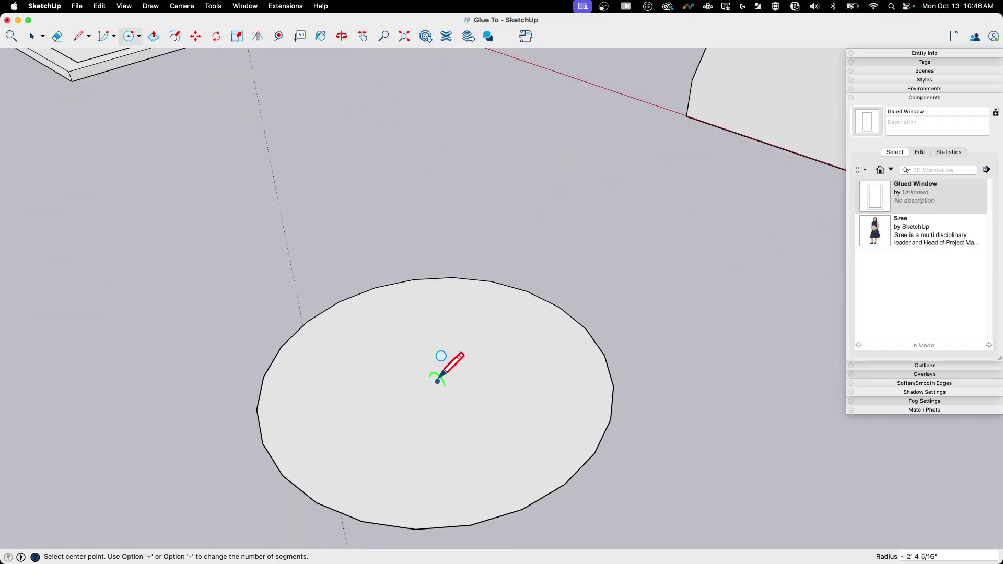
{"action": "left_click", "coordinate": [444, 384]}
{"action": "left_click", "coordinate": [447, 388]}
Step: Follow Me the profile around the circle into a sphere, then erase the guide circle
{"action": "key", "text": "space"}
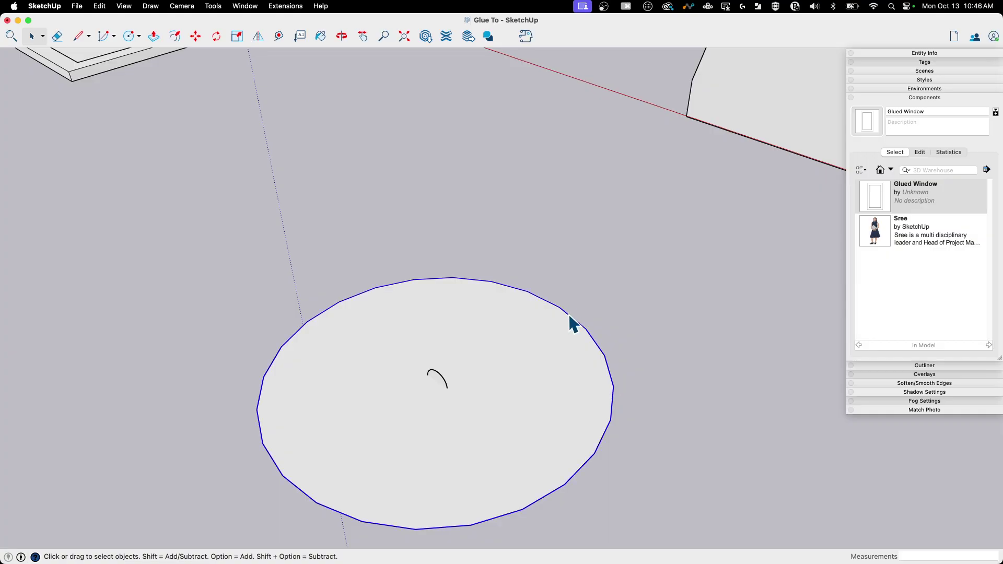
{"action": "left_click", "coordinate": [211, 8]}
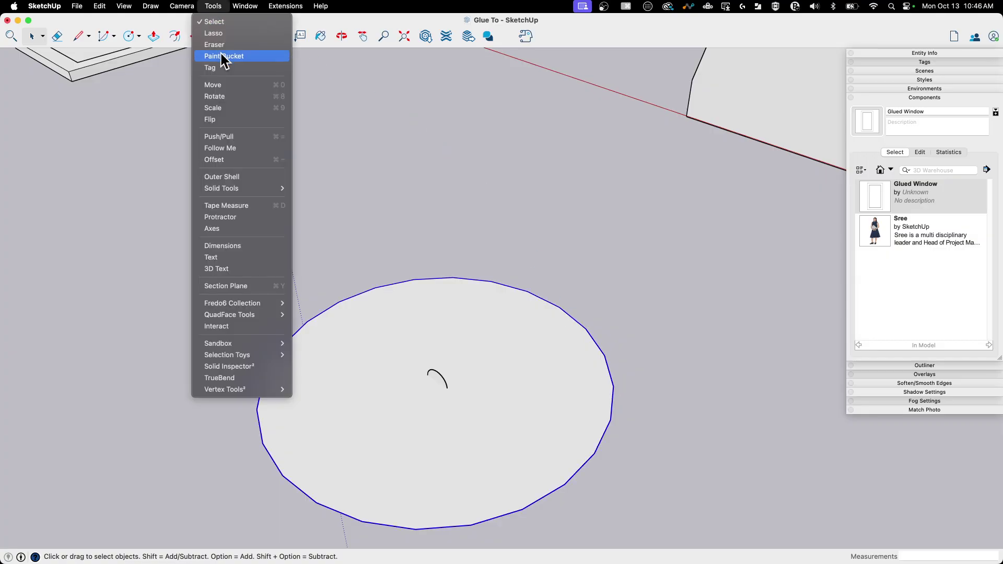
{"action": "left_click", "coordinate": [246, 149]}
{"action": "left_click", "coordinate": [439, 382]}
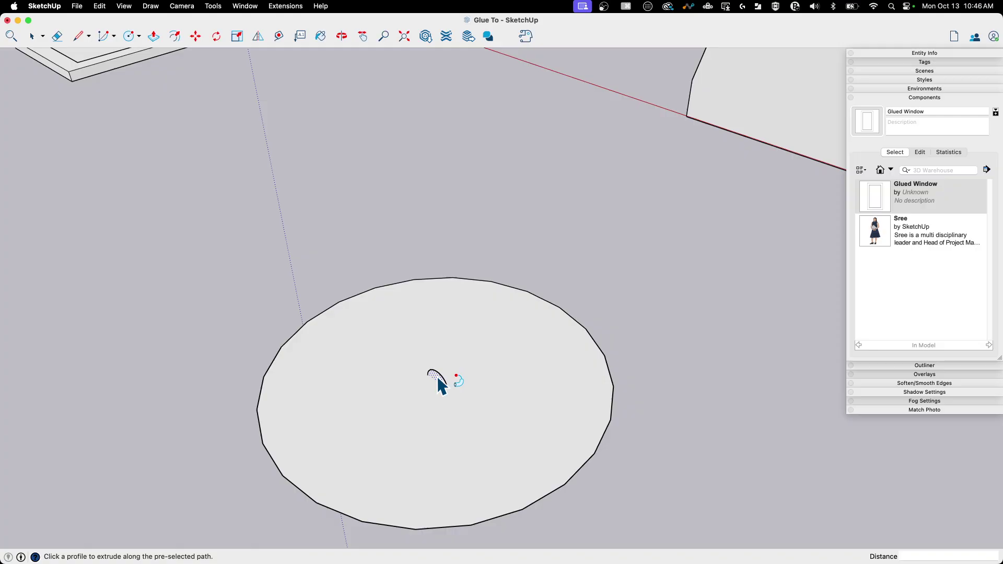
{"action": "key", "text": "space"}
{"action": "key", "text": "e"}
{"action": "left_click", "coordinate": [590, 330]}
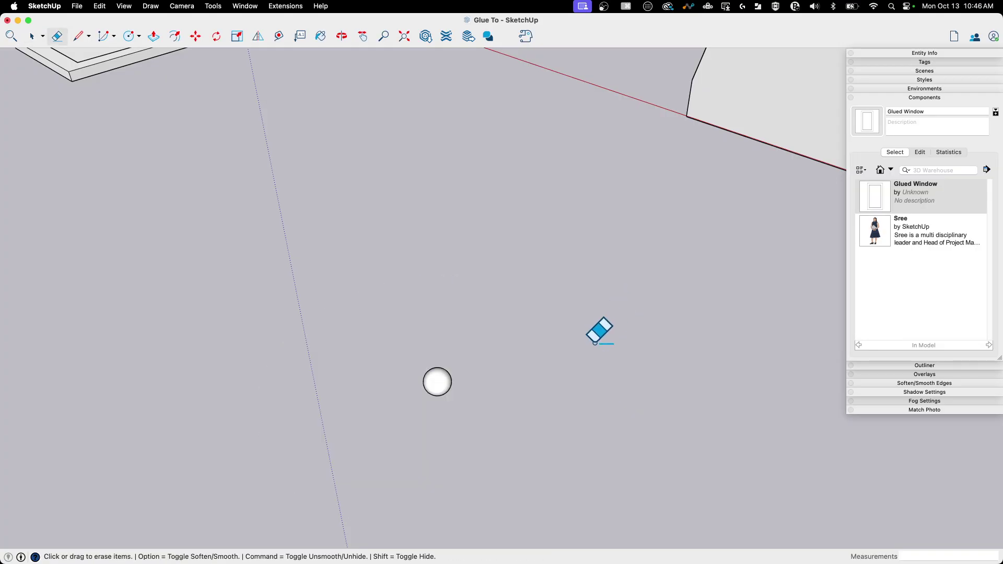
{"action": "key", "text": "space"}
{"action": "scroll", "coordinate": [429, 399], "scroll_direction": "up", "scroll_amount": 5}
Step: Select the small sphere and orbit and zoom to view it closely
{"action": "left_click", "coordinate": [460, 398]}
{"action": "middle_click_drag", "start_coordinate": [477, 421], "coordinate": [485, 348]}
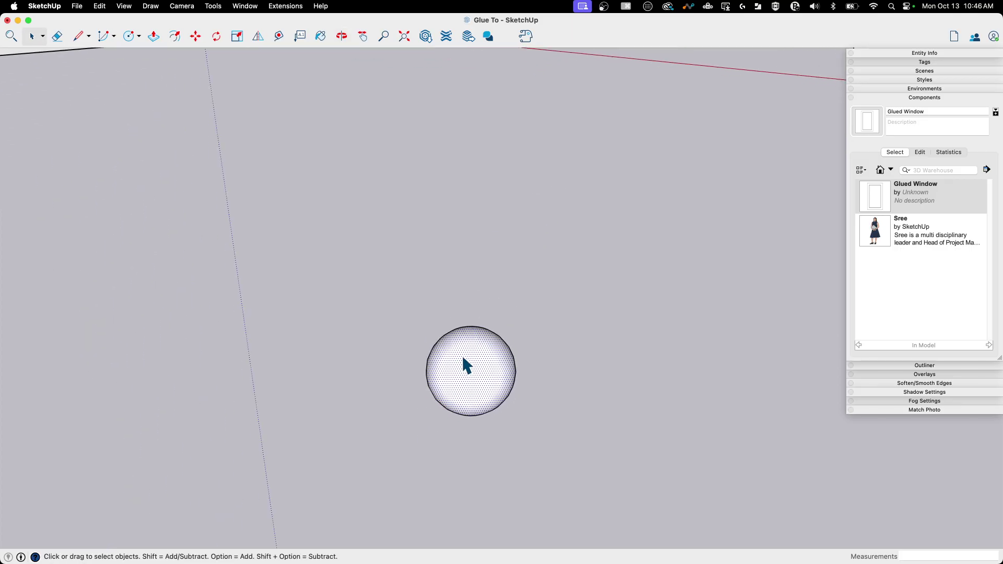
{"action": "middle_click_drag", "start_coordinate": [490, 389], "coordinate": [469, 369]}
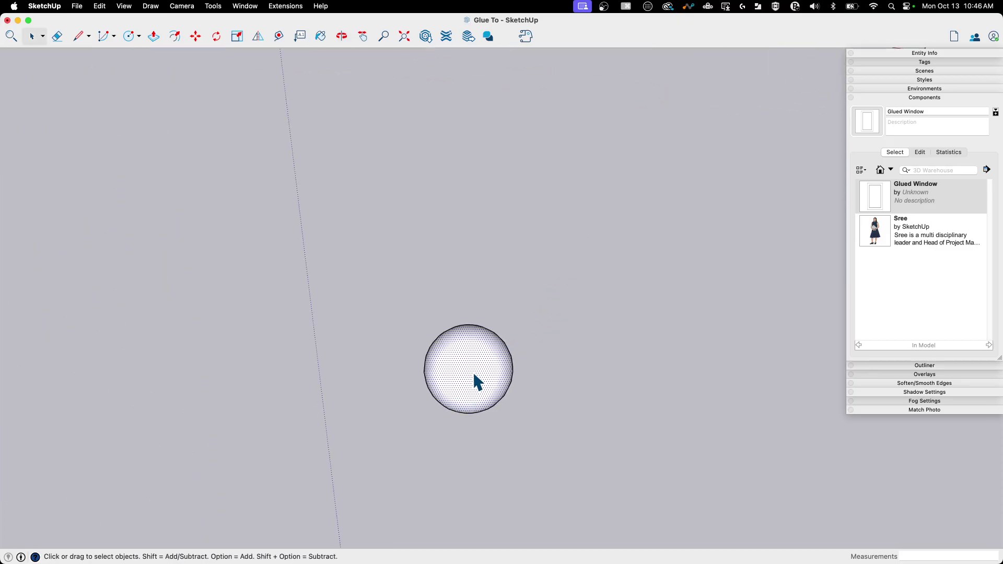
{"action": "scroll", "coordinate": [383, 421], "scroll_direction": "down", "scroll_amount": 3}
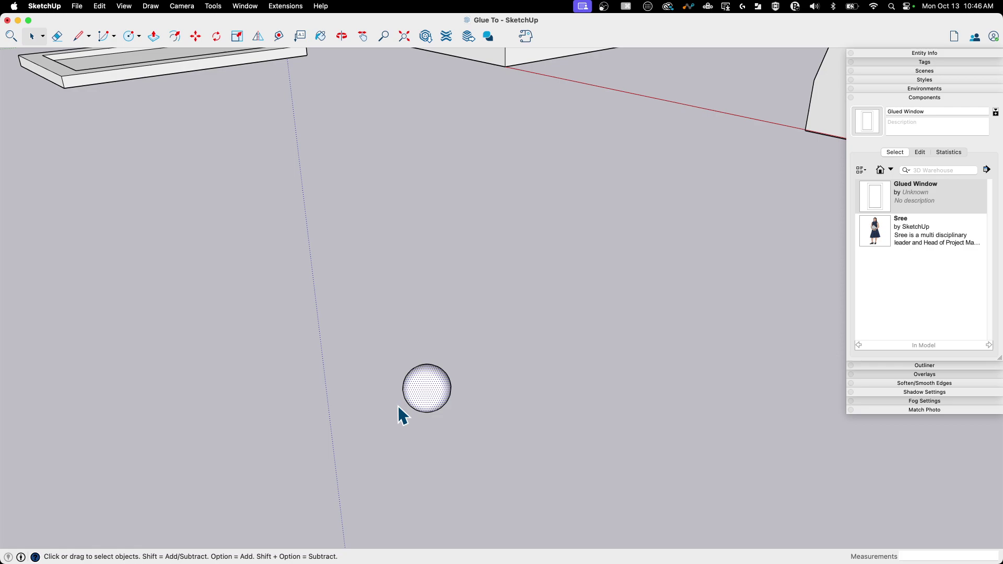
{"action": "scroll", "coordinate": [409, 405], "scroll_direction": "up", "scroll_amount": 3}
{"action": "middle_click_drag", "start_coordinate": [410, 405], "coordinate": [450, 397]}
{"action": "right_click", "coordinate": [446, 386]}
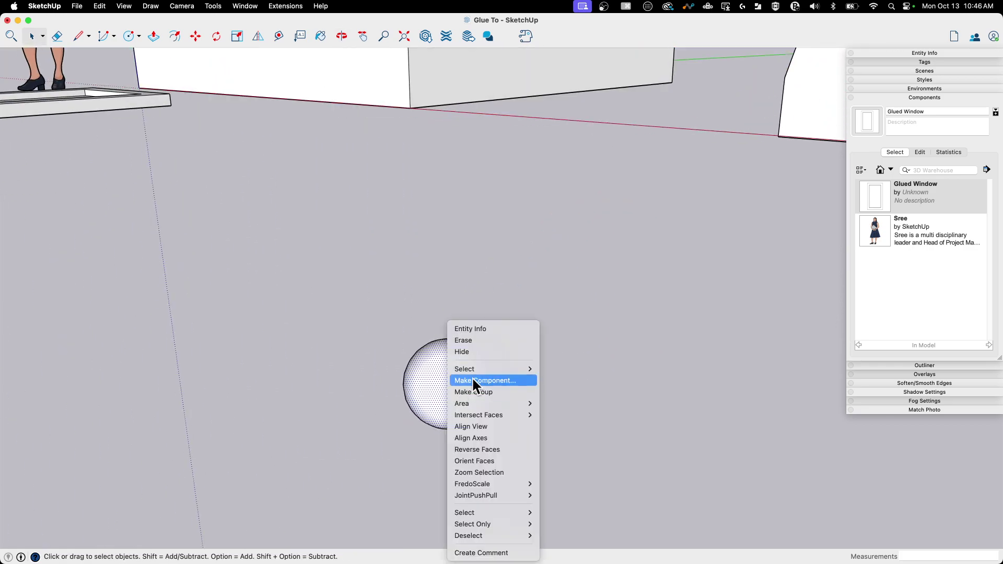
{"action": "left_click", "coordinate": [429, 380]}
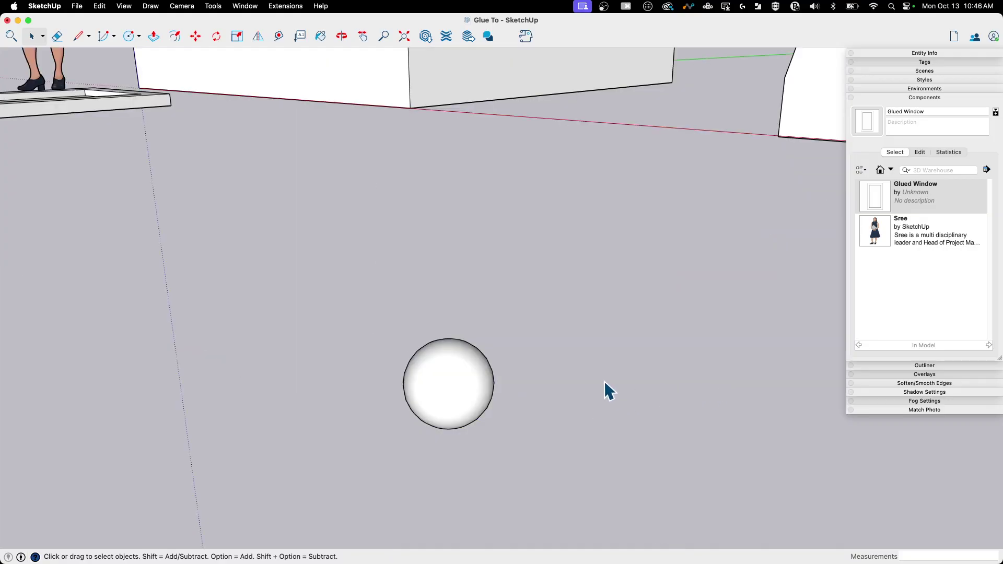
{"action": "double_click", "coordinate": [491, 393]}
{"action": "left_click", "coordinate": [510, 389]}
{"action": "double_click", "coordinate": [472, 385]}
{"action": "left_click", "coordinate": [470, 379]}
{"action": "left_click", "coordinate": [648, 392]}
{"action": "key", "text": "super+z"}
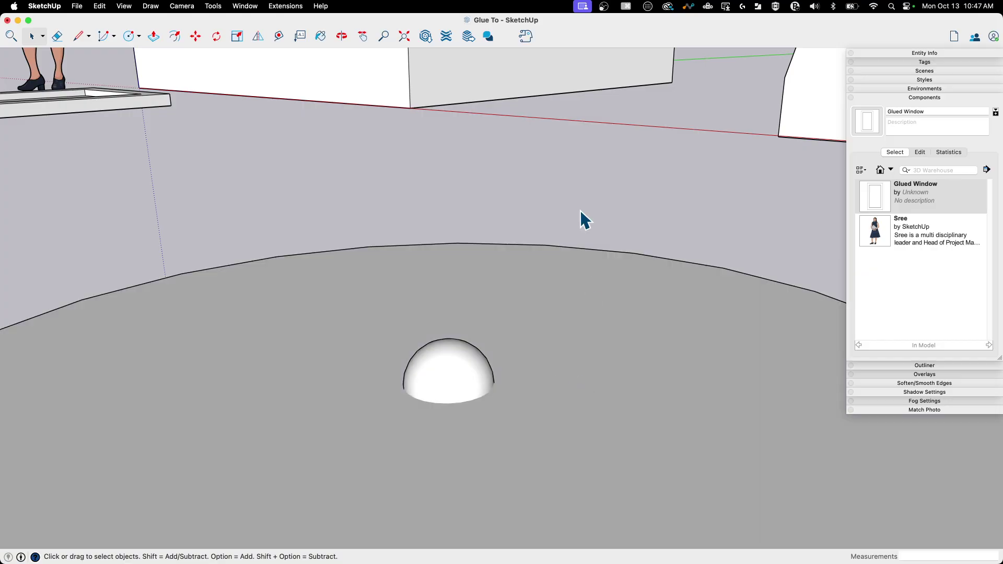
{"action": "key", "text": "e"}
{"action": "left_click", "coordinate": [584, 249]}
{"action": "key", "text": "space"}
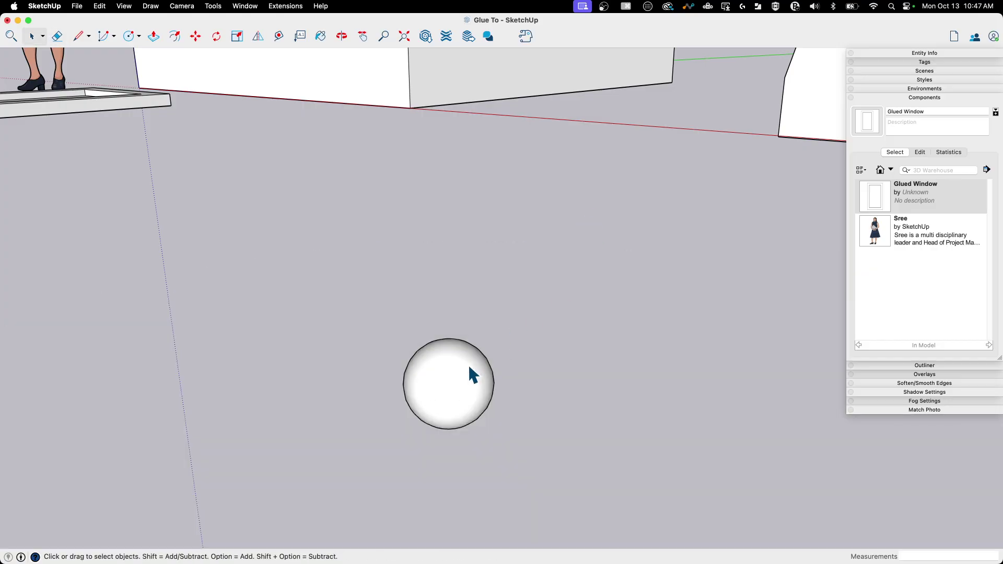
{"action": "left_click", "coordinate": [469, 368]}
{"action": "right_click", "coordinate": [441, 386]}
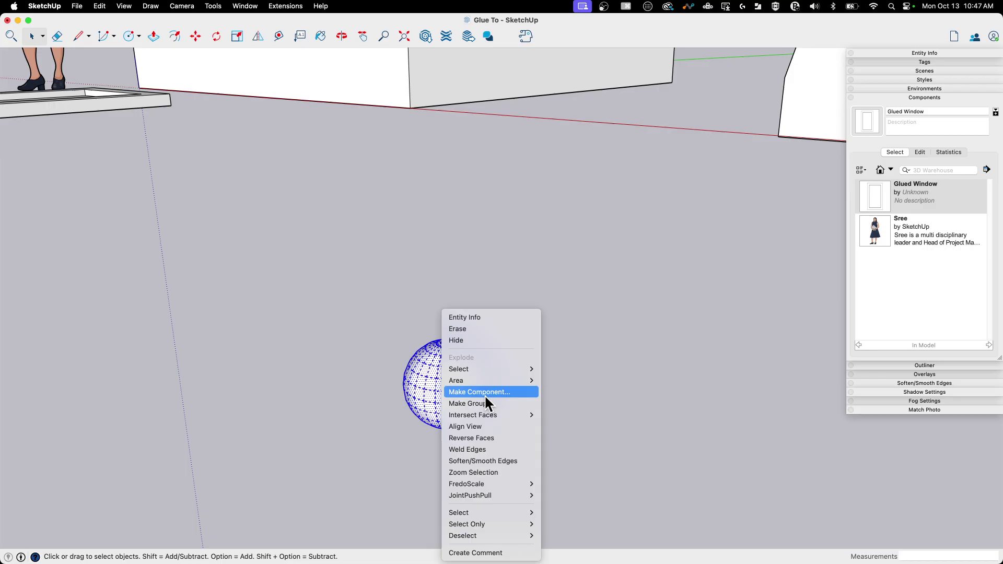
{"action": "left_click", "coordinate": [485, 393]}
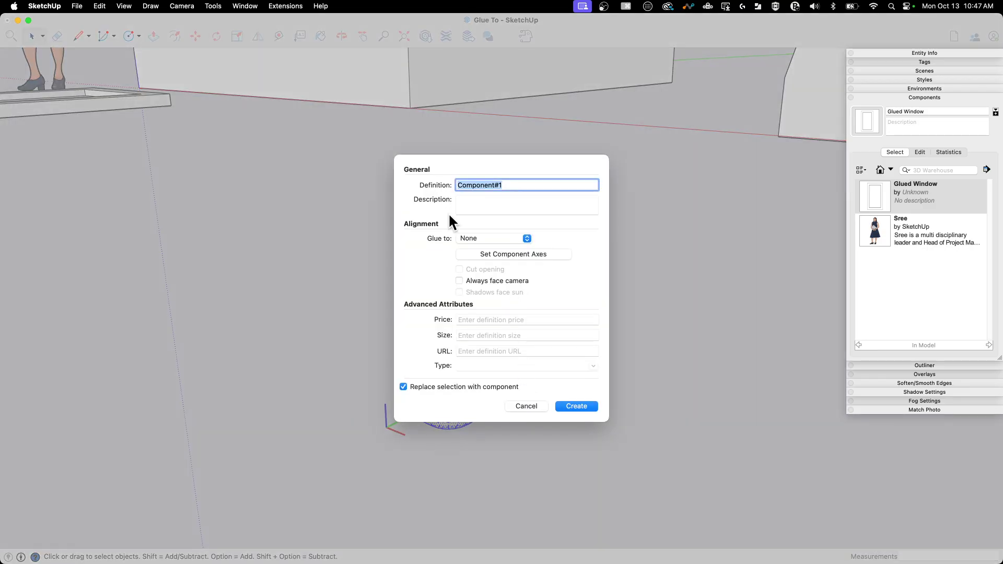
{"action": "left_click", "coordinate": [468, 238]}
{"action": "left_click", "coordinate": [481, 246]}
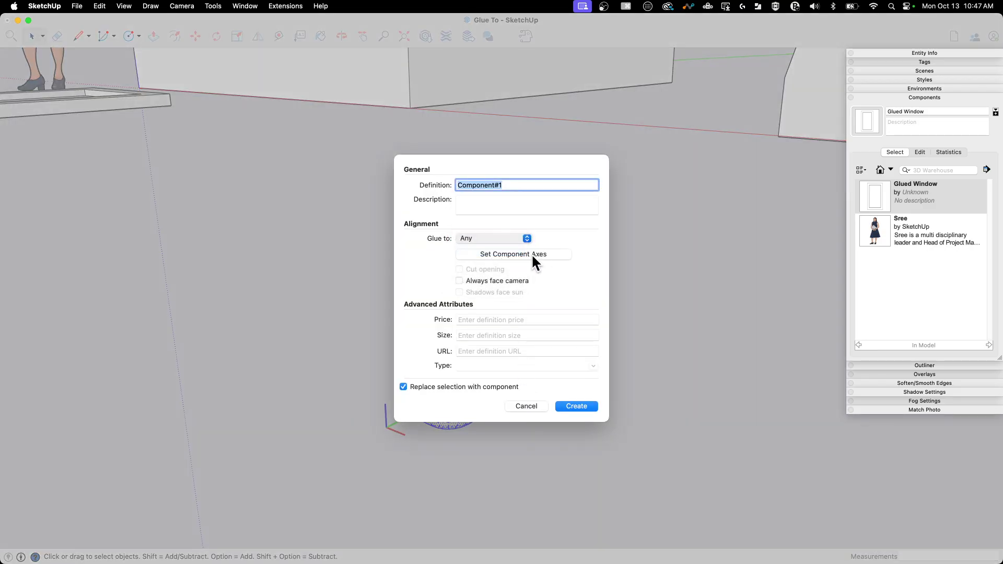
{"action": "left_click", "coordinate": [496, 253]}
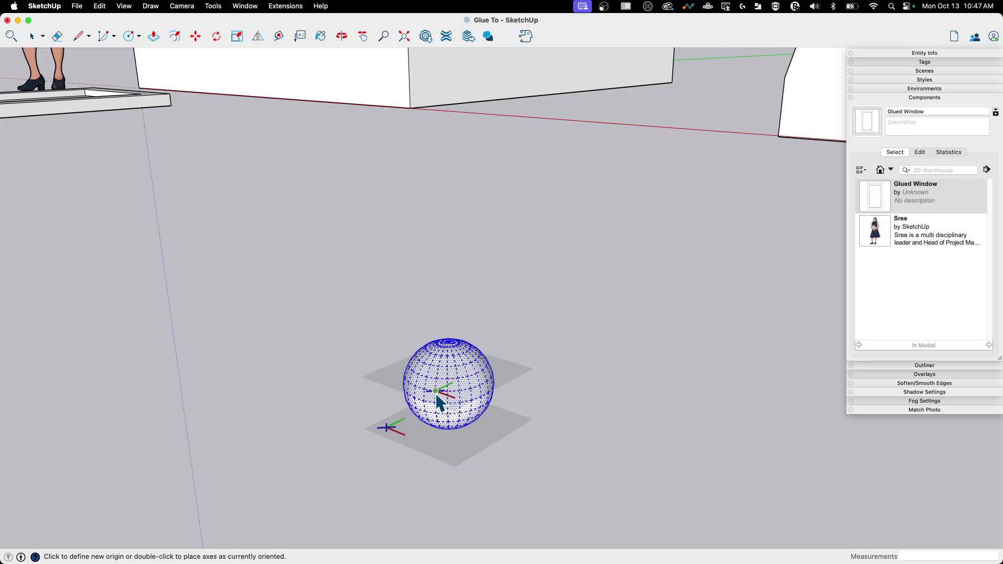
{"action": "middle_click_drag", "start_coordinate": [452, 409], "coordinate": [376, 340]}
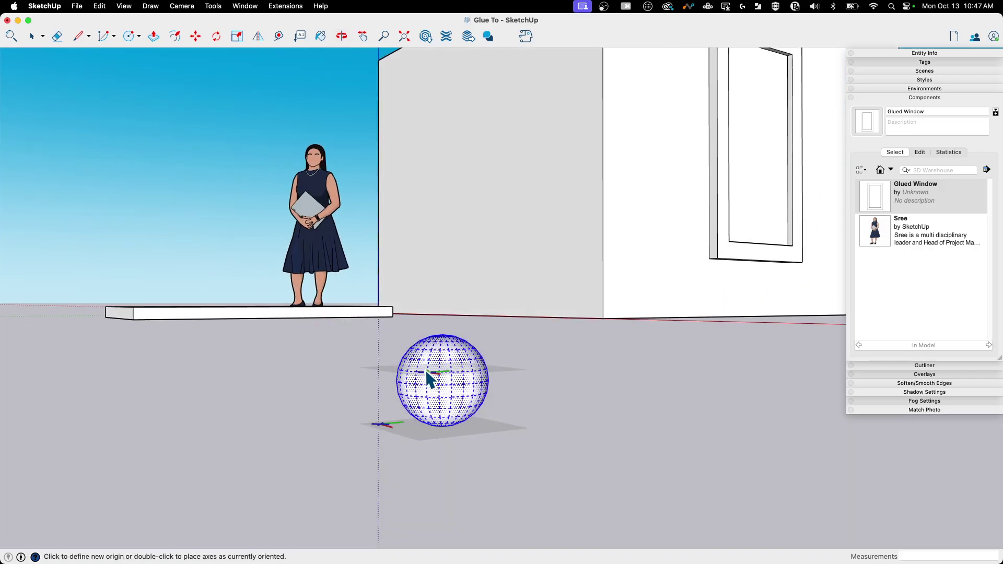
{"action": "middle_click_drag", "start_coordinate": [438, 389], "coordinate": [447, 398]}
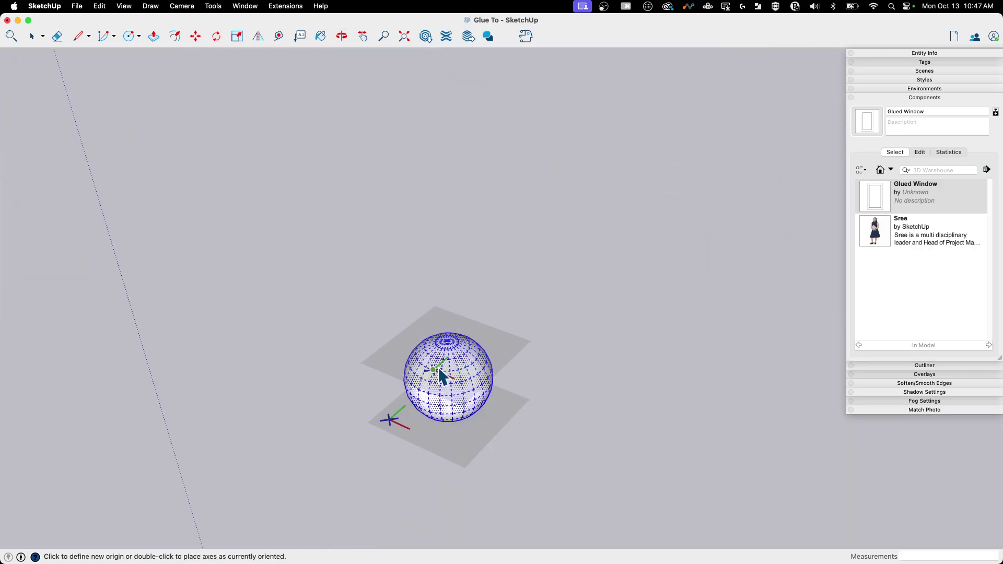
{"action": "mouse_move", "coordinate": [450, 351]}
{"action": "middle_mouse_down"}
{"action": "mouse_move", "coordinate": [477, 376]}
{"action": "mouse_move", "coordinate": [487, 371]}
{"action": "mouse_move", "coordinate": [463, 414]}
{"action": "mouse_move", "coordinate": [515, 302]}
{"action": "mouse_move", "coordinate": [452, 358]}
{"action": "mouse_move", "coordinate": [456, 342]}
{"action": "mouse_move", "coordinate": [444, 334]}
{"action": "mouse_move", "coordinate": [470, 459]}
{"action": "mouse_move", "coordinate": [439, 339]}
{"action": "middle_mouse_up"}
{"action": "scroll", "coordinate": [459, 423], "scroll_direction": "up", "scroll_amount": 3}
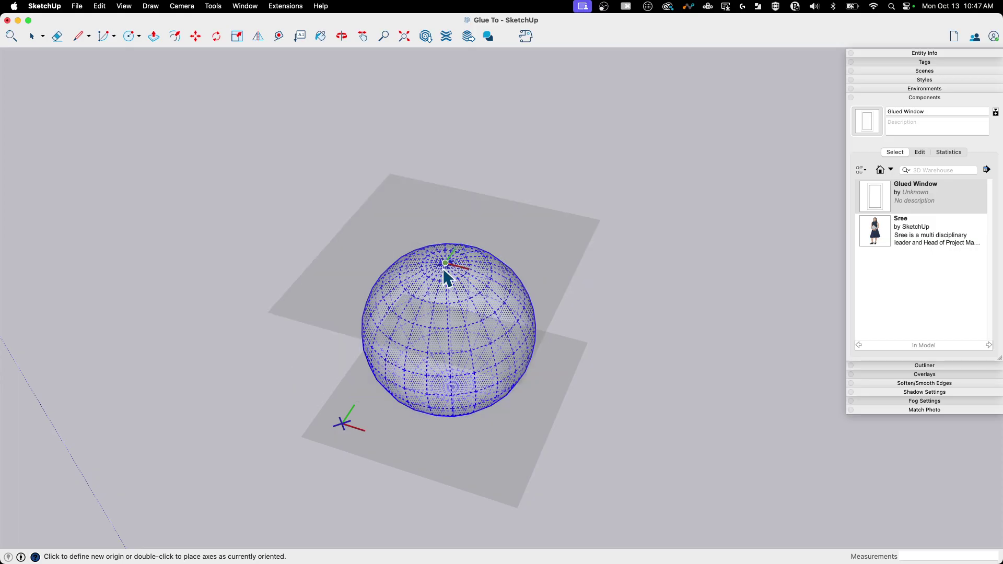
{"action": "middle_click_drag", "start_coordinate": [497, 419], "coordinate": [448, 384]}
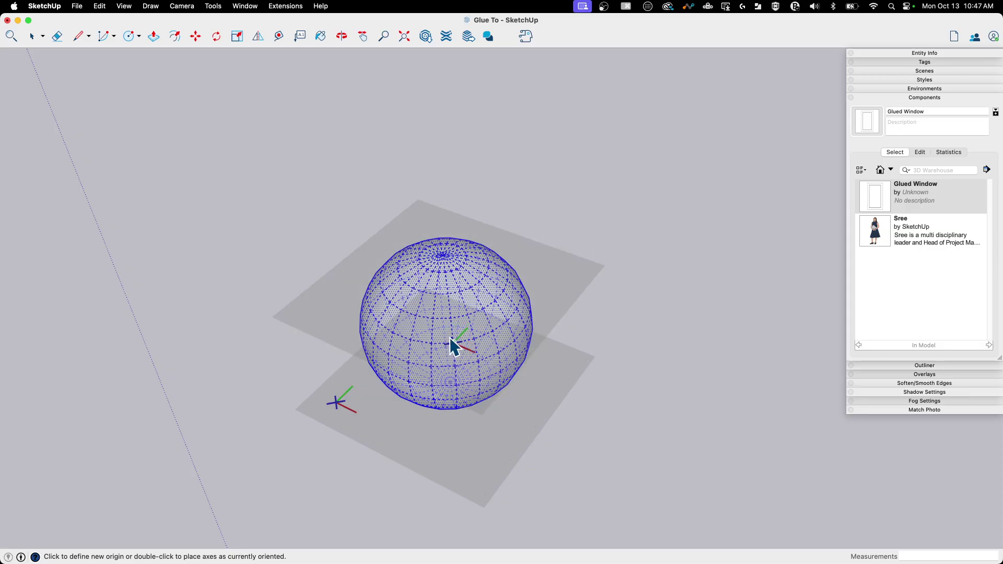
{"action": "middle_click_drag", "start_coordinate": [435, 361], "coordinate": [557, 245]}
Step: Abandon the axes placement and a stray line, returning to selection around the sphere
{"action": "key", "text": "space"}
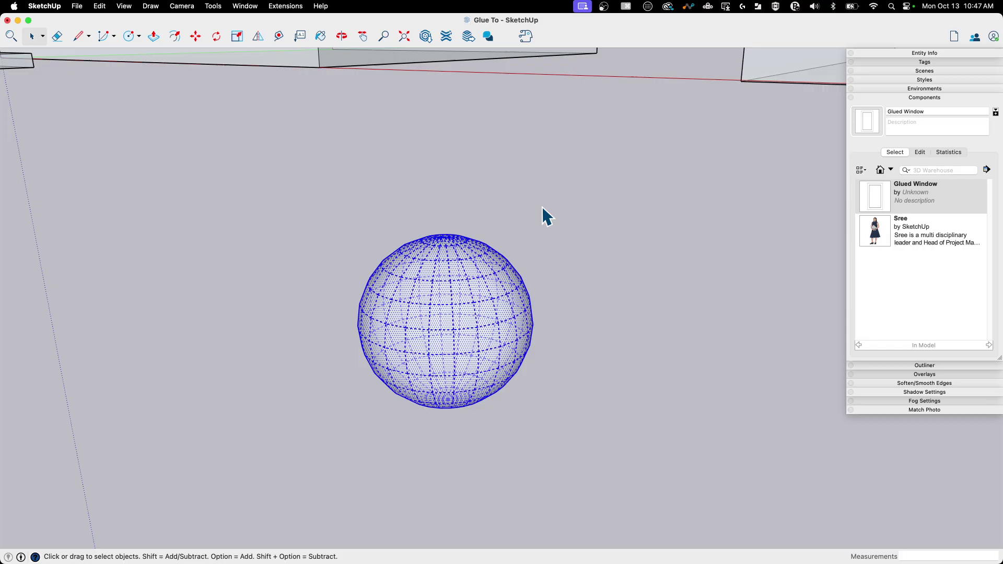
{"action": "key", "text": "l"}
{"action": "middle_click_drag", "start_coordinate": [492, 197], "coordinate": [507, 267]}
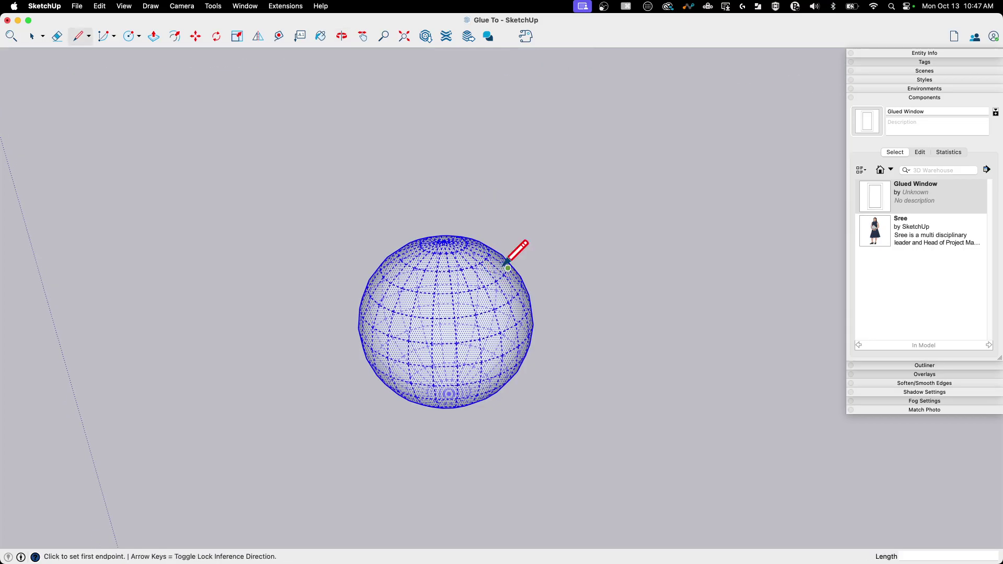
{"action": "left_click", "coordinate": [443, 240]}
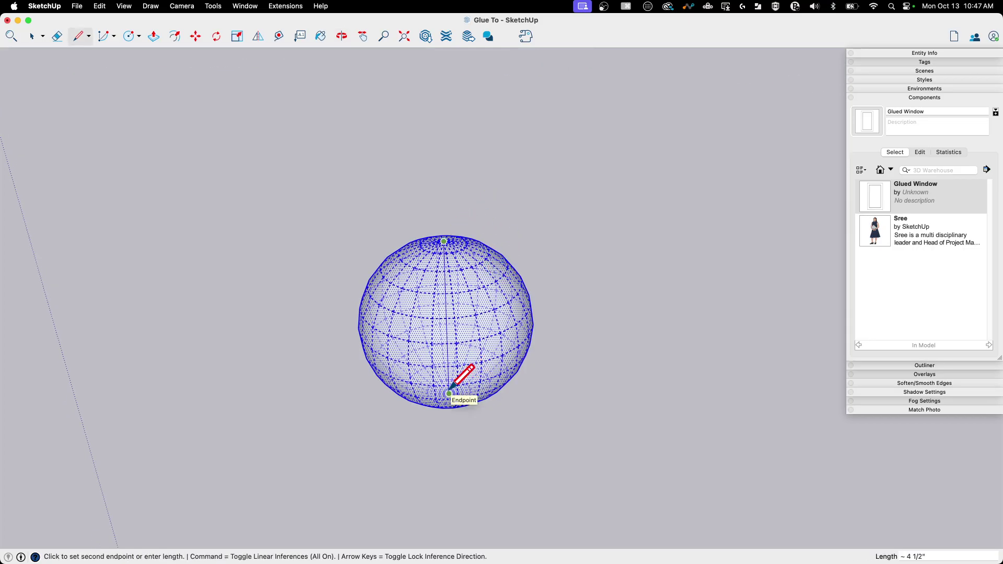
{"action": "key", "text": "Escape"}
{"action": "key", "text": "space"}
{"action": "middle_click_drag", "start_coordinate": [580, 365], "coordinate": [522, 373]}
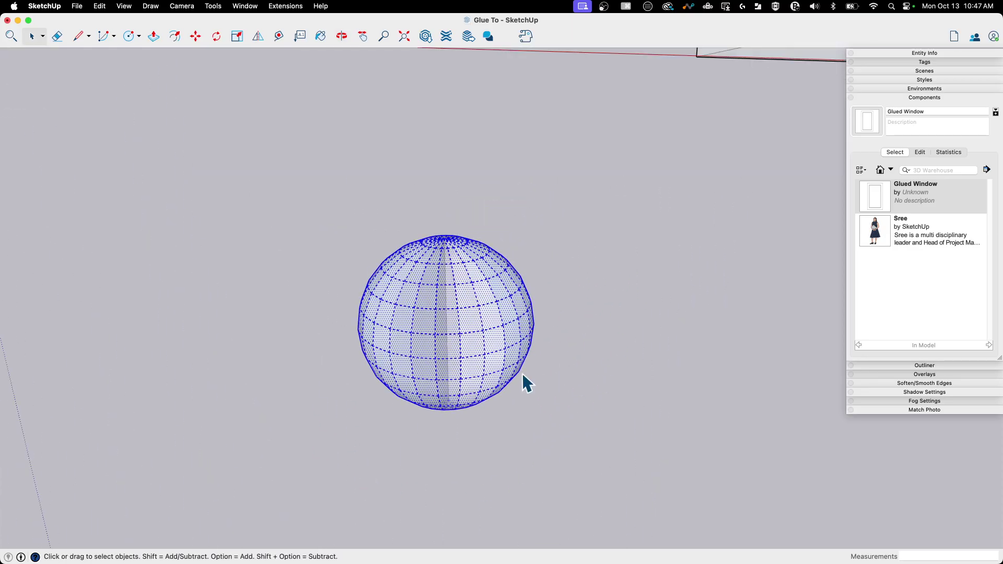
Step: Make the sphere a component named Rivet, gluing to Any surface, with custom axes
{"action": "right_click", "coordinate": [458, 317]}
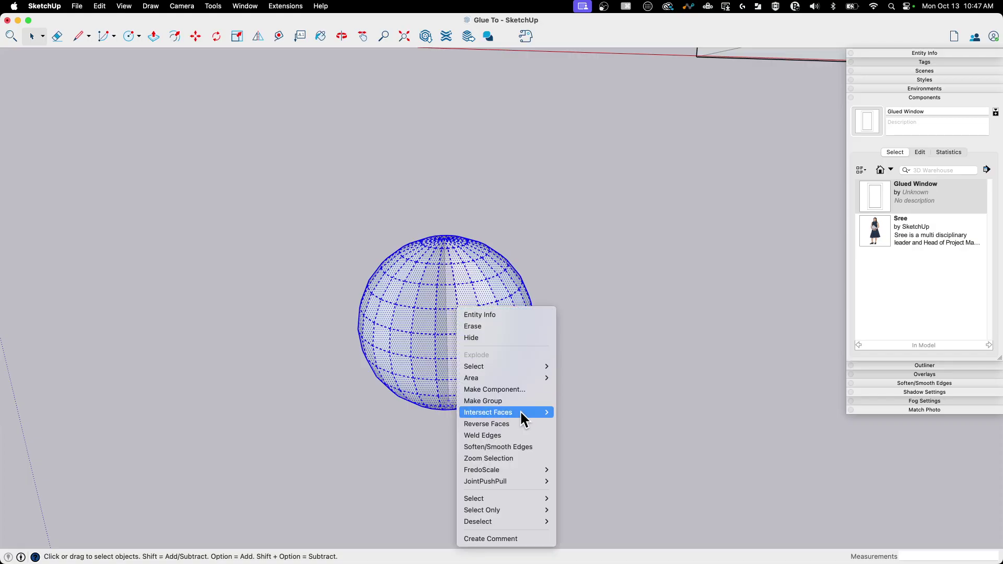
{"action": "left_click", "coordinate": [510, 390]}
{"action": "left_click", "coordinate": [469, 236]}
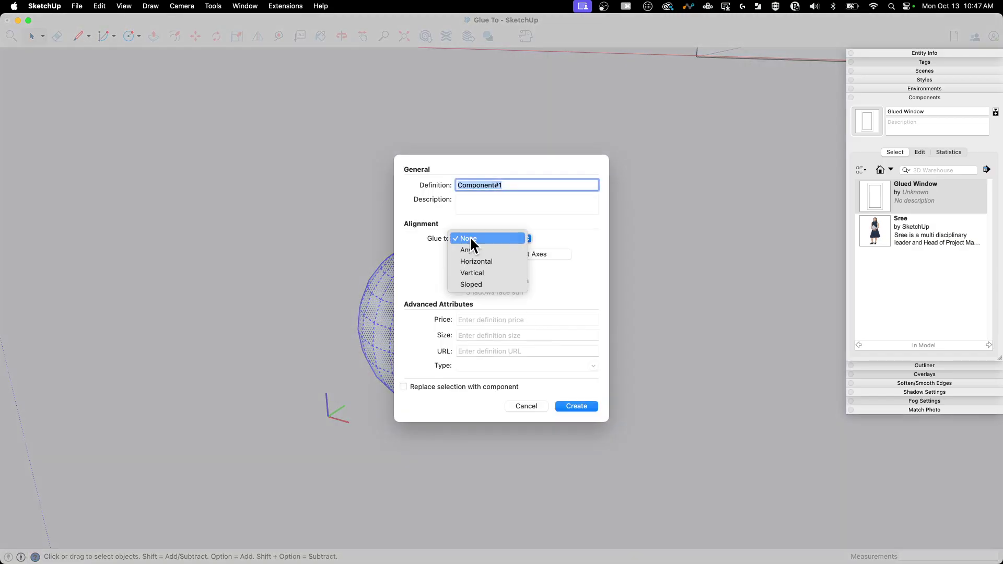
{"action": "left_click", "coordinate": [472, 245]}
{"action": "left_click", "coordinate": [518, 256]}
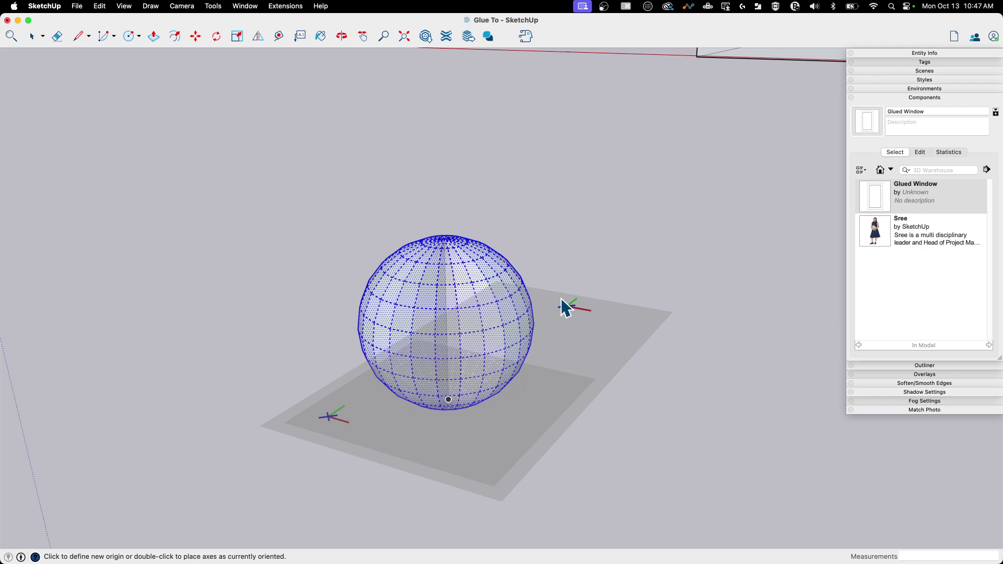
{"action": "left_click", "coordinate": [446, 322]}
{"action": "double_click", "coordinate": [446, 322]}
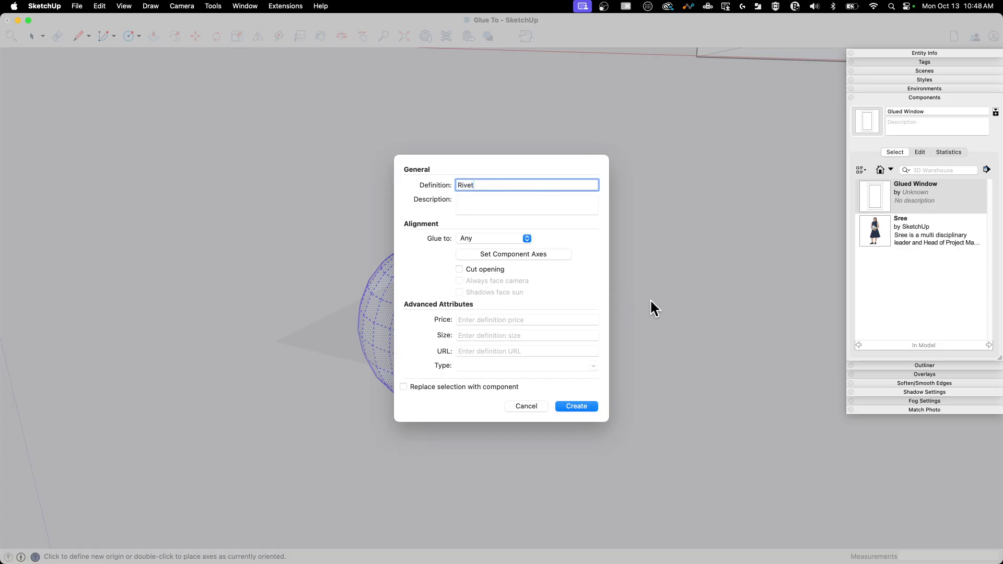
{"action": "left_click", "coordinate": [569, 405]}
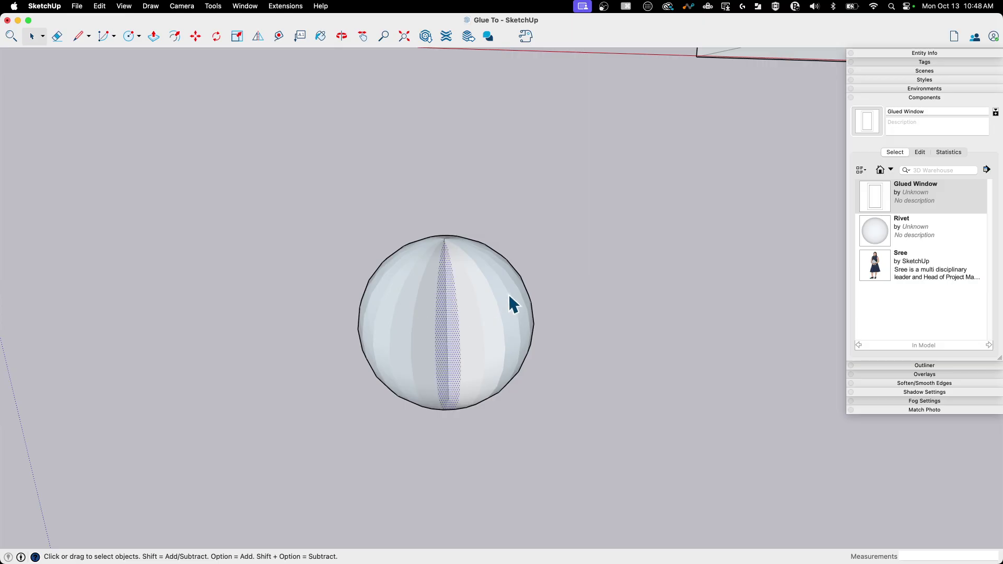
Step: Erase the seam edge on the Rivet sphere so it shades smoothly, then orbit to check
{"action": "key", "text": "e"}
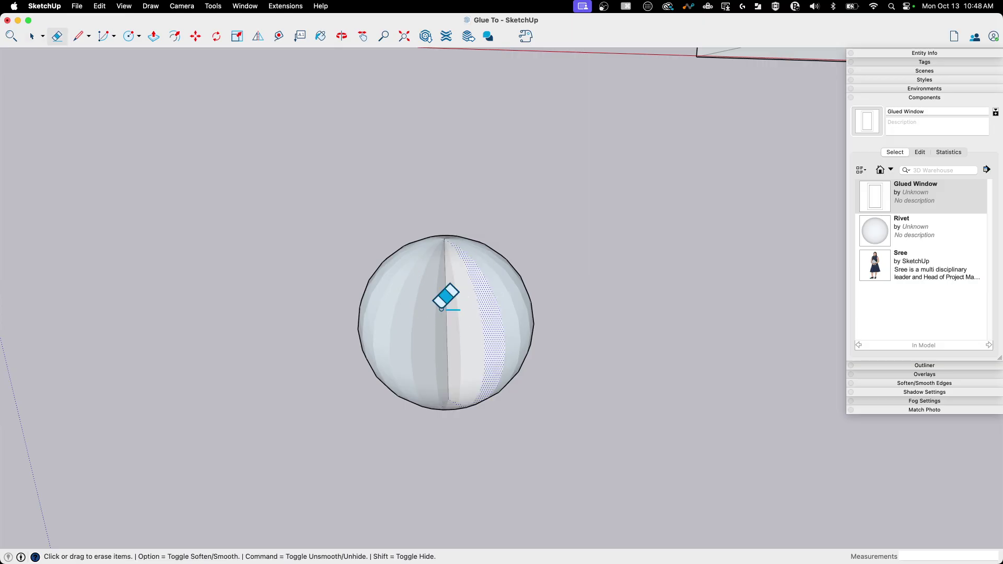
{"action": "left_click", "coordinate": [445, 312], "text": "alt"}
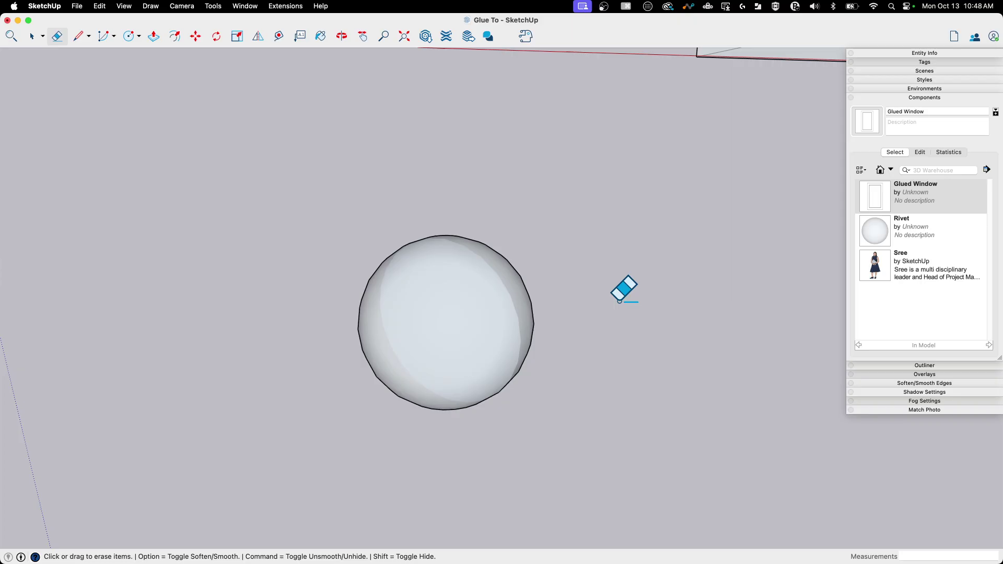
{"action": "key", "text": "space"}
{"action": "middle_click_drag", "start_coordinate": [612, 320], "coordinate": [476, 353]}
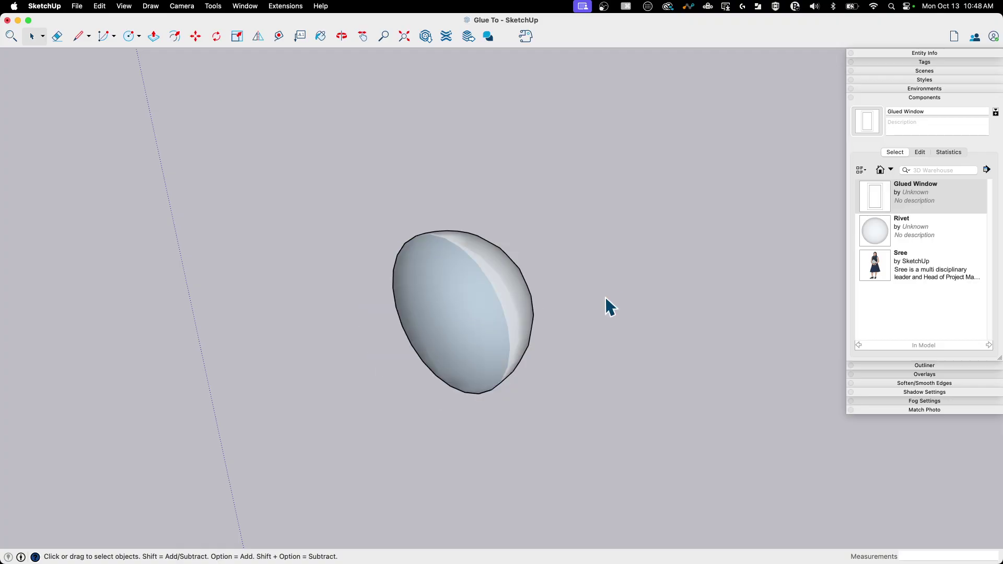
{"action": "key", "text": "super+z"}
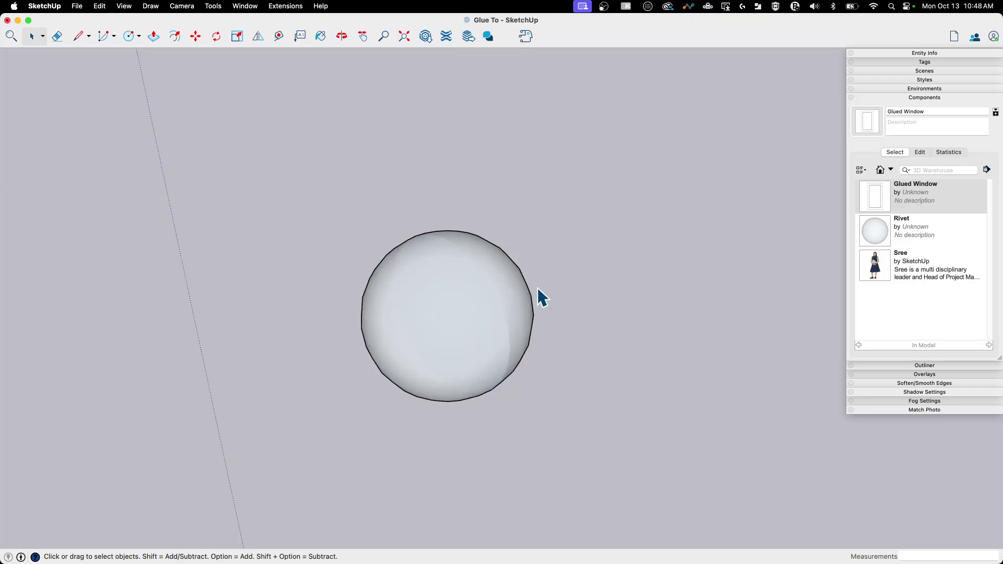
{"action": "middle_click_drag", "start_coordinate": [588, 324], "coordinate": [386, 441]}
Step: Place a Rivet instance glued at the top corner of the outlined panel on the curved roof
{"action": "scroll", "coordinate": [345, 363], "scroll_direction": "down", "scroll_amount": 10}
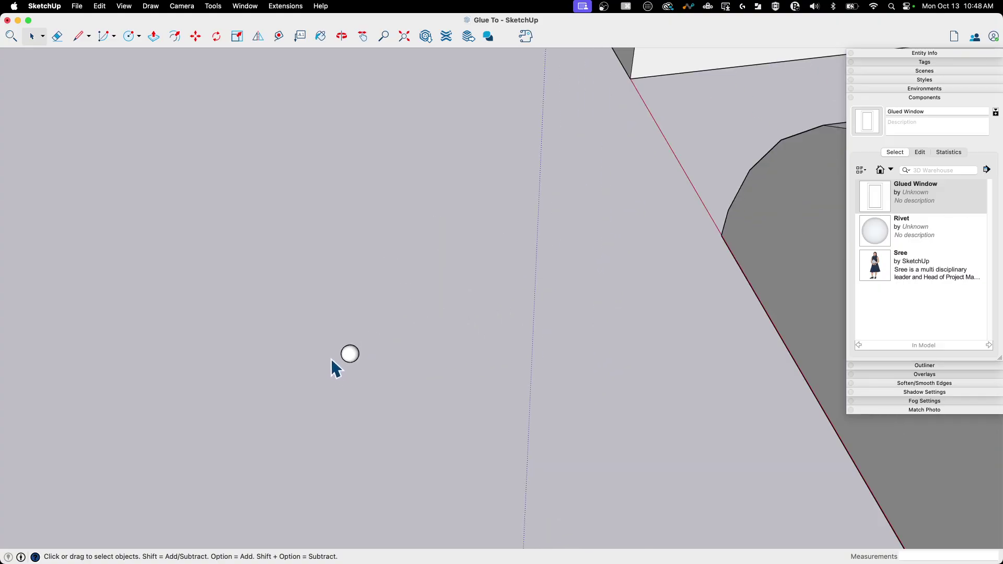
{"action": "scroll", "coordinate": [329, 360], "scroll_direction": "down", "scroll_amount": 3}
{"action": "scroll", "coordinate": [653, 350], "scroll_direction": "up", "scroll_amount": 5}
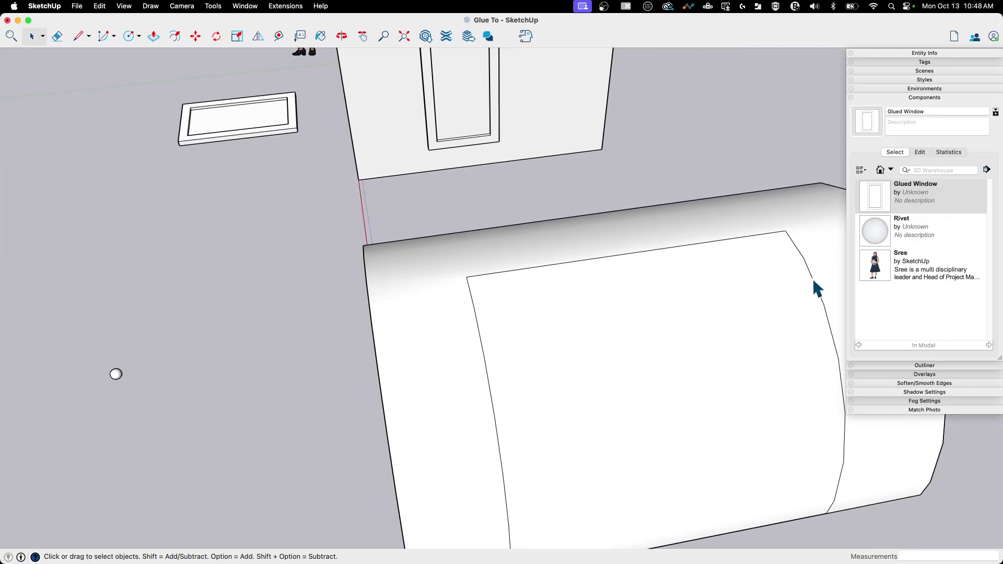
{"action": "left_click", "coordinate": [875, 233]}
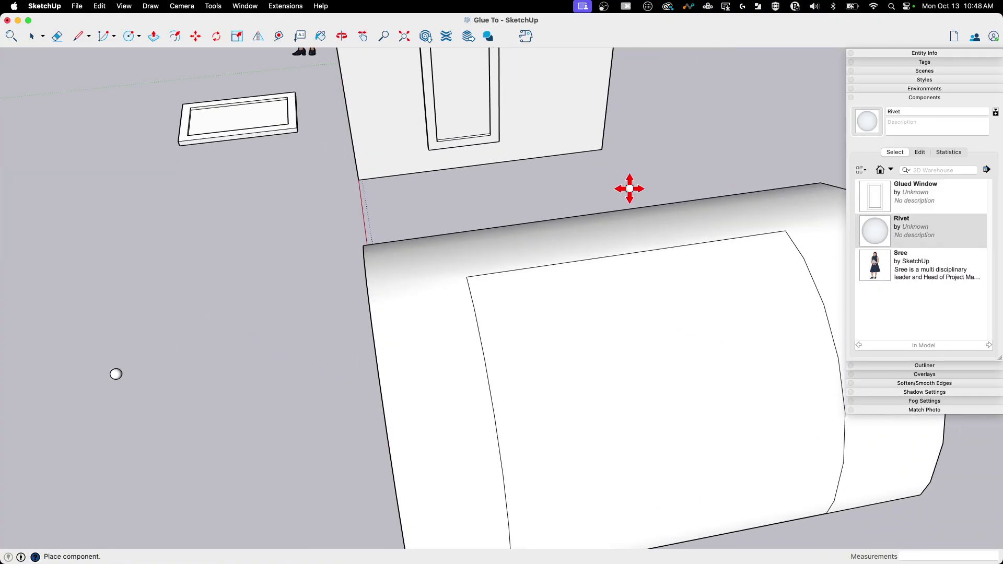
{"action": "left_click", "coordinate": [486, 285]}
{"action": "middle_click_drag", "start_coordinate": [716, 365], "coordinate": [289, 352]}
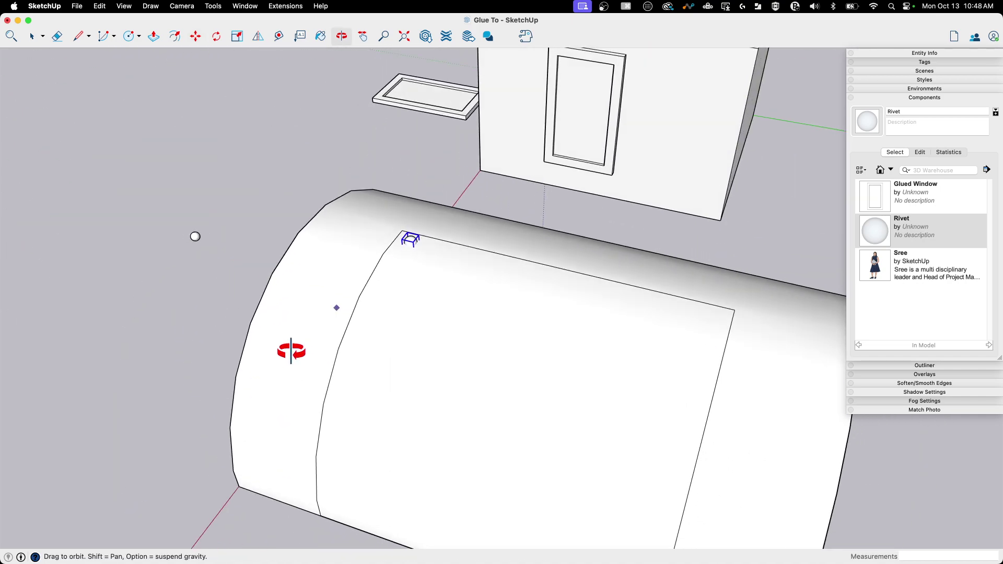
{"action": "key", "text": "m"}
{"action": "scroll", "coordinate": [405, 291], "scroll_direction": "up", "scroll_amount": 5}
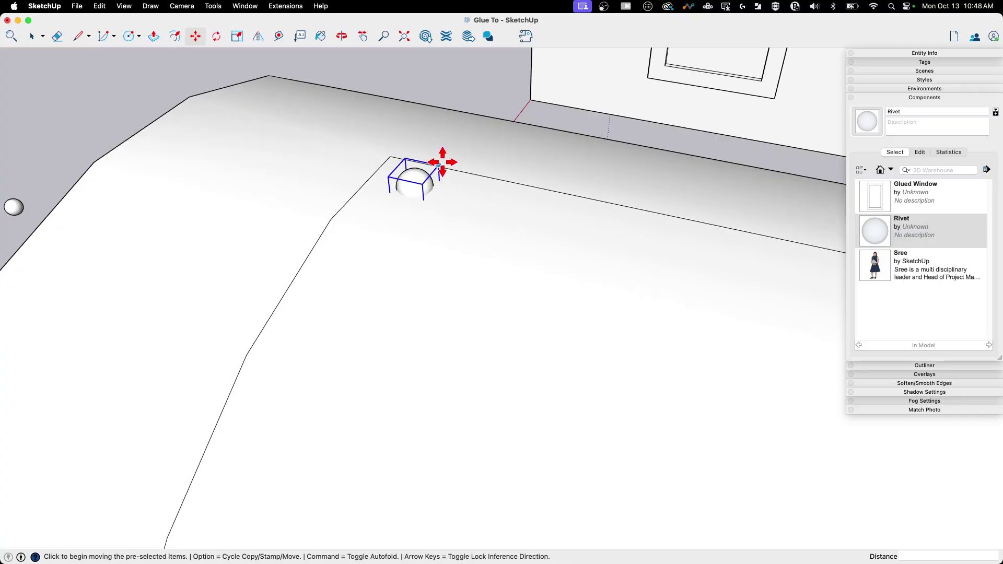
{"action": "middle_click_drag", "start_coordinate": [446, 164], "coordinate": [506, 284]}
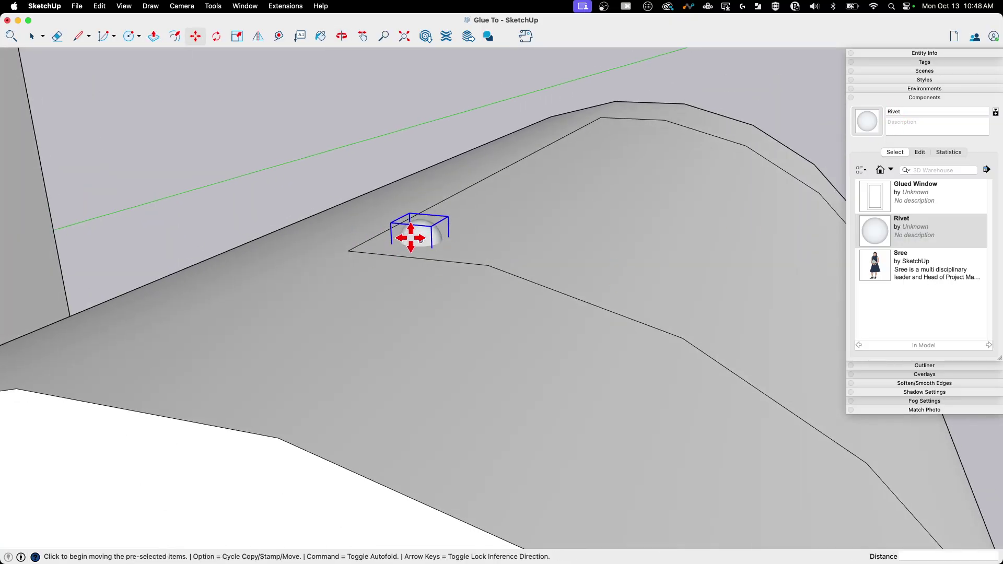
{"action": "middle_click_drag", "start_coordinate": [383, 272], "coordinate": [326, 303]}
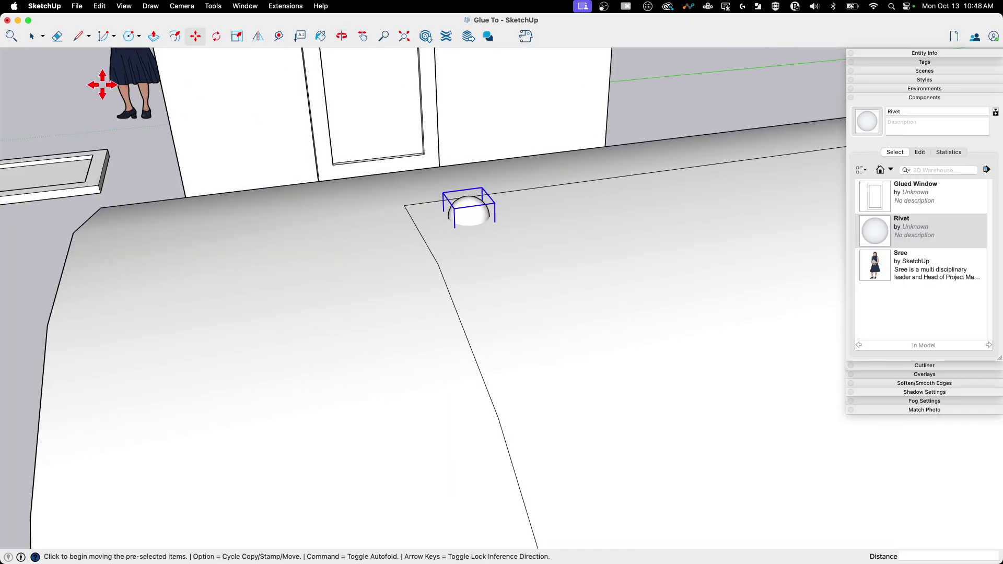
{"action": "scroll", "coordinate": [203, 206], "scroll_direction": "down", "scroll_amount": 3}
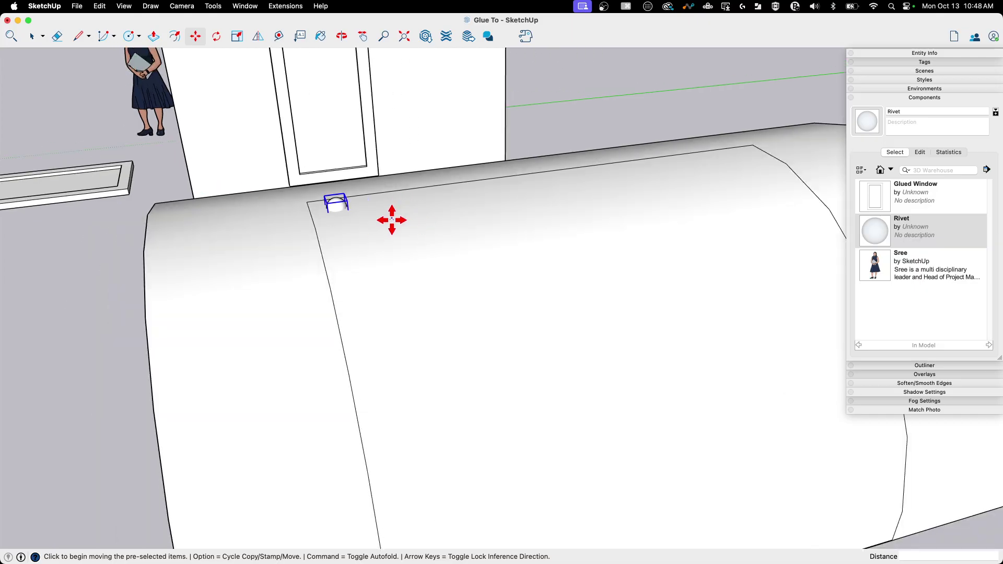
Step: Copy the Rivet four times along the panel's top edge
{"action": "key", "text": "alt"}
{"action": "left_click", "coordinate": [336, 207]}
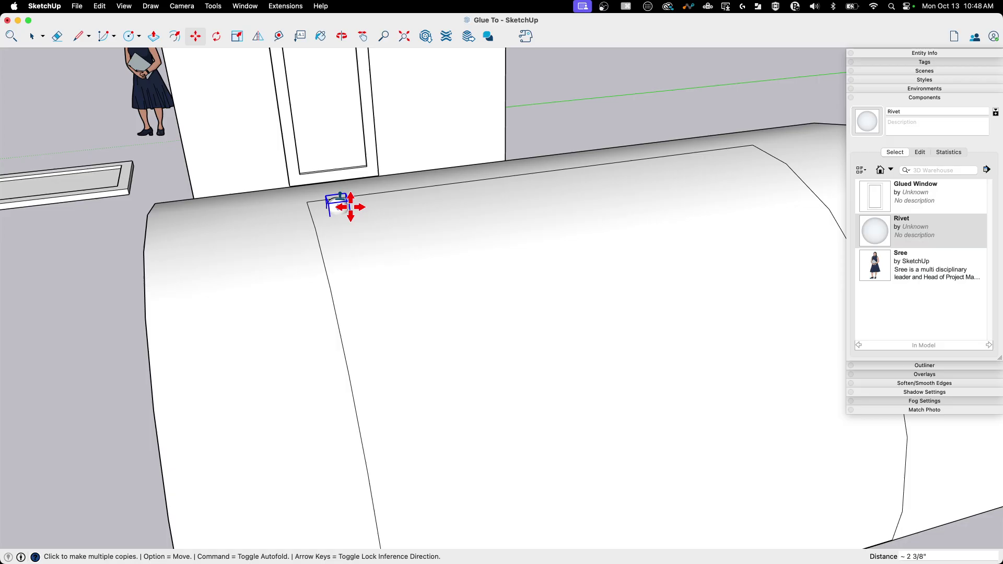
{"action": "left_click", "coordinate": [441, 192]}
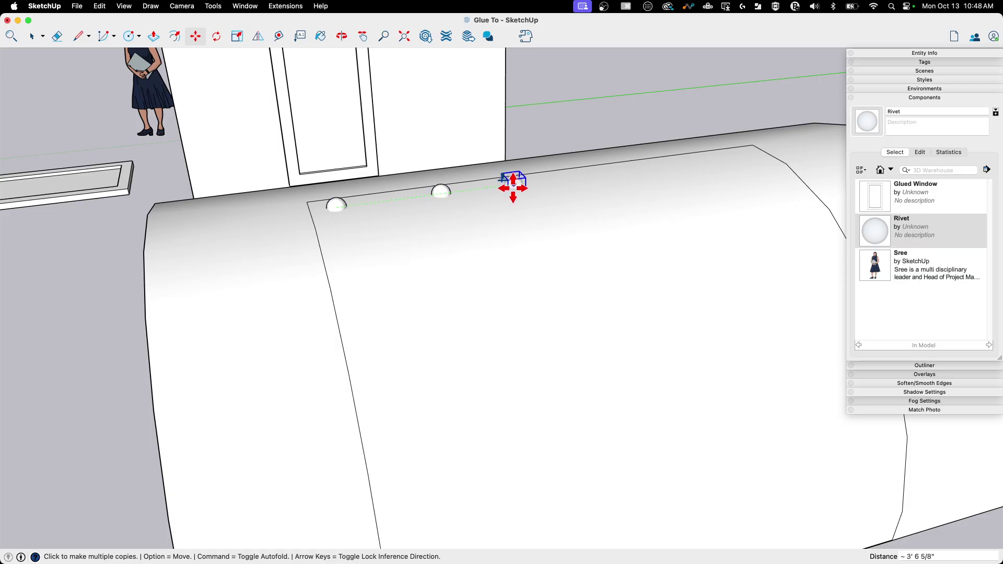
{"action": "left_click", "coordinate": [547, 177]}
{"action": "left_click", "coordinate": [638, 166]}
{"action": "left_click", "coordinate": [744, 153]}
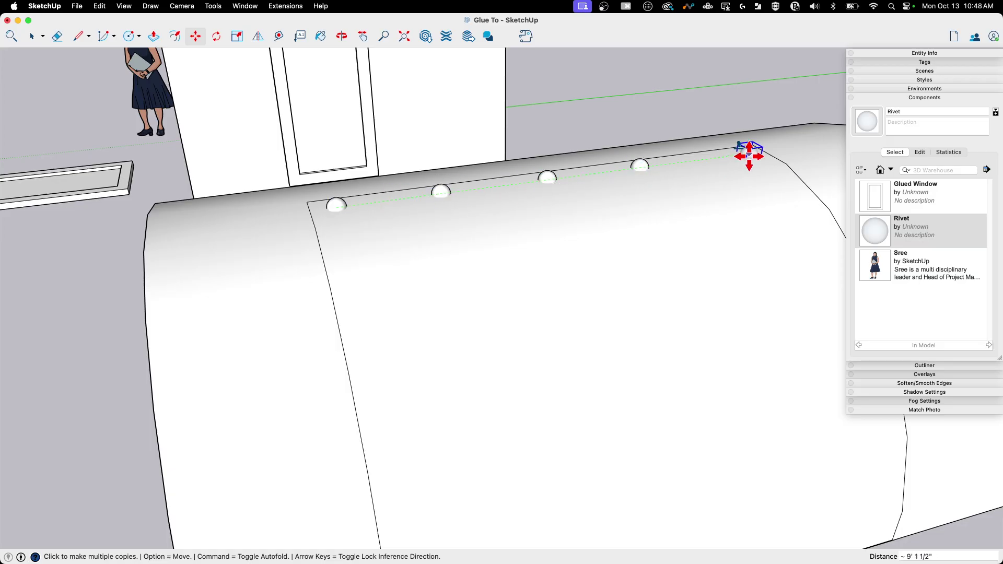
{"action": "scroll", "coordinate": [475, 350], "scroll_direction": "down", "scroll_amount": 1}
{"action": "scroll", "coordinate": [475, 351], "scroll_direction": "down", "scroll_amount": 2}
Step: Add Rivet copies down the panel's side seam, ending at the bottom edge
{"action": "middle_click_drag", "start_coordinate": [609, 293], "coordinate": [584, 313]}
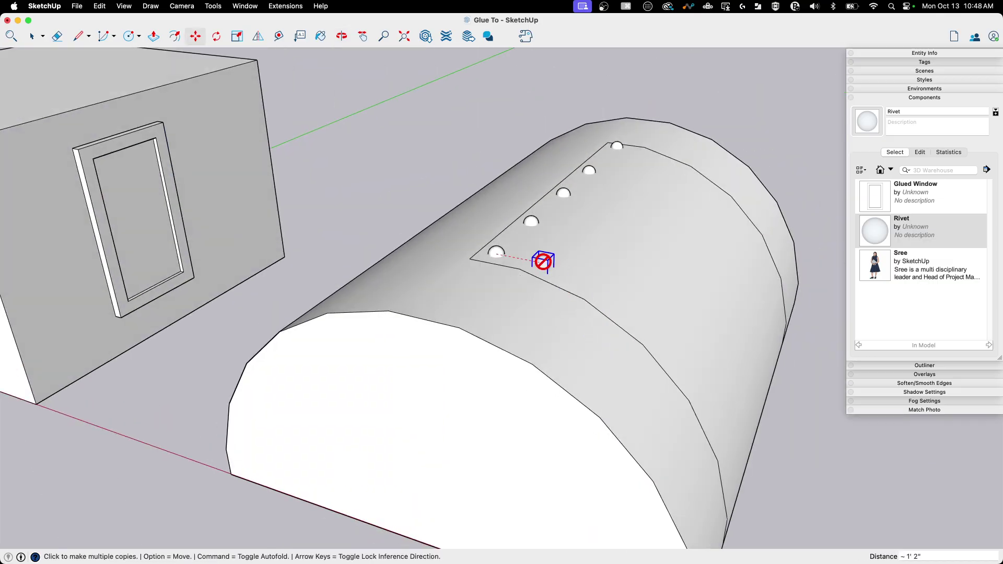
{"action": "left_click", "coordinate": [584, 285]}
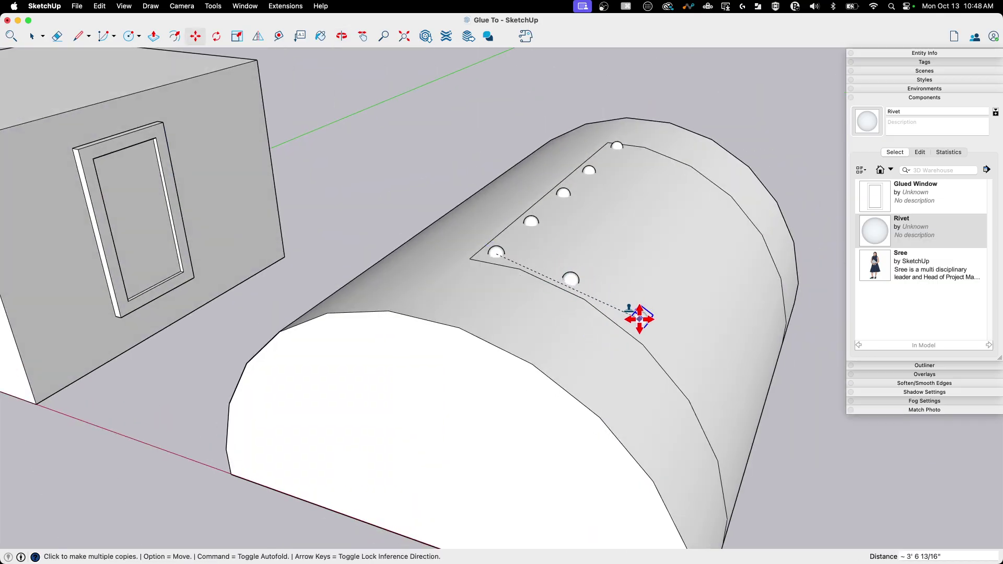
{"action": "left_click", "coordinate": [649, 334]}
{"action": "scroll", "coordinate": [466, 208], "scroll_direction": "down", "scroll_amount": 3}
{"action": "middle_click_drag", "start_coordinate": [466, 209], "coordinate": [544, 365]}
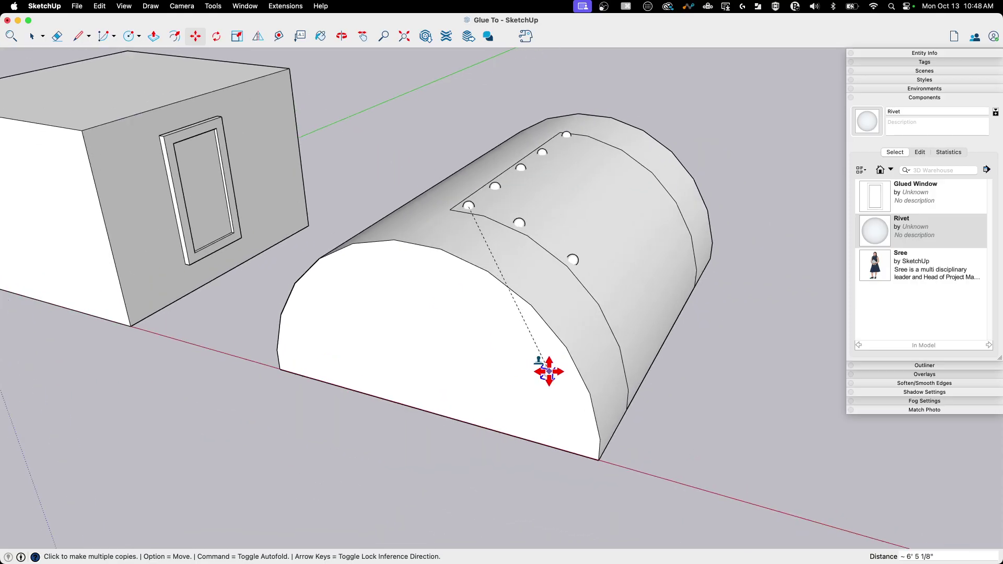
{"action": "scroll", "coordinate": [638, 251], "scroll_direction": "up", "scroll_amount": 3}
{"action": "left_click", "coordinate": [637, 260]}
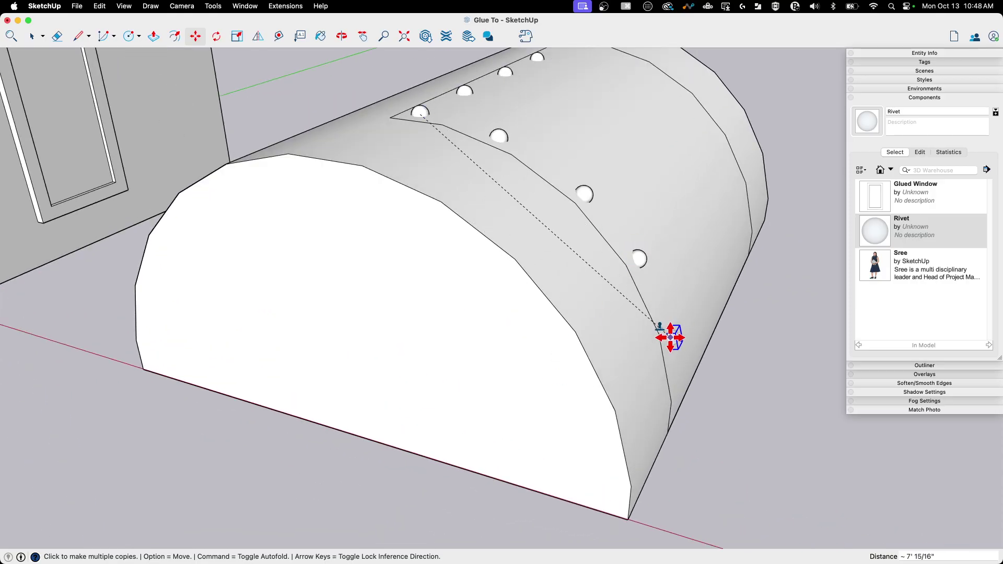
{"action": "left_click", "coordinate": [671, 337]}
{"action": "left_click", "coordinate": [675, 393]}
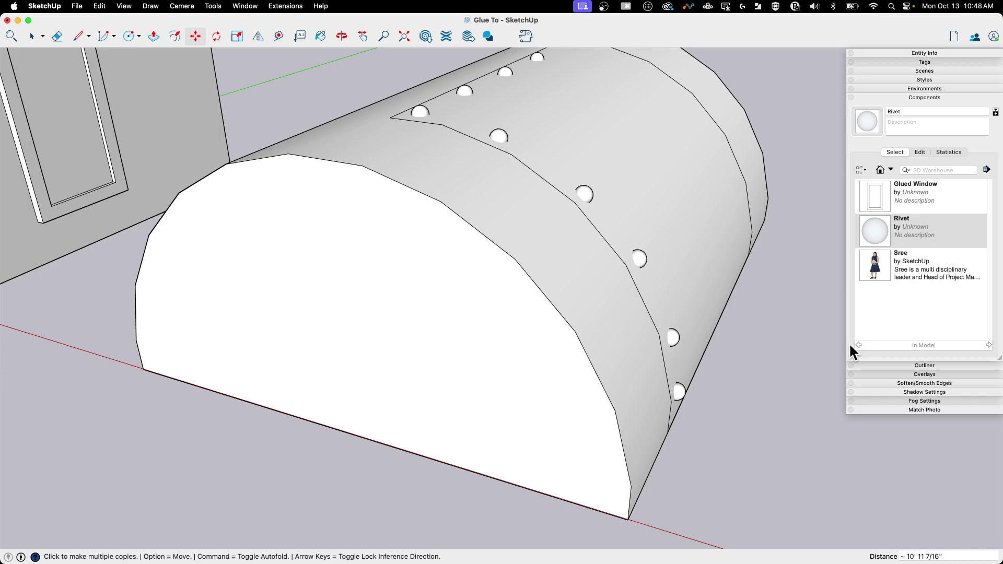
Step: Place three more Rivet copies up the second seam from the lower edge
{"action": "middle_click_drag", "start_coordinate": [672, 396], "coordinate": [264, 257]}
{"action": "scroll", "coordinate": [595, 347], "scroll_direction": "up", "scroll_amount": 3}
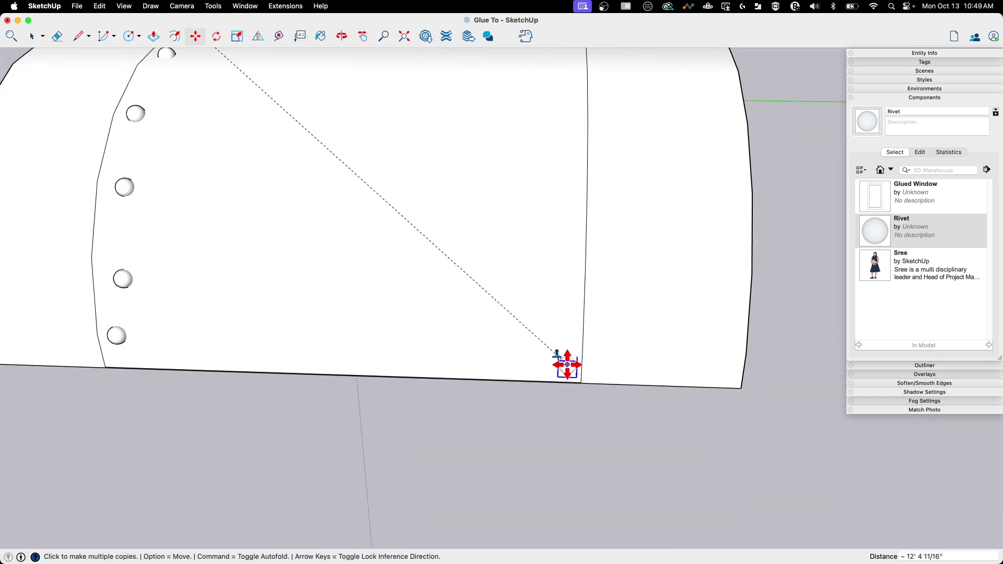
{"action": "left_click", "coordinate": [566, 361]}
{"action": "left_click", "coordinate": [569, 270]}
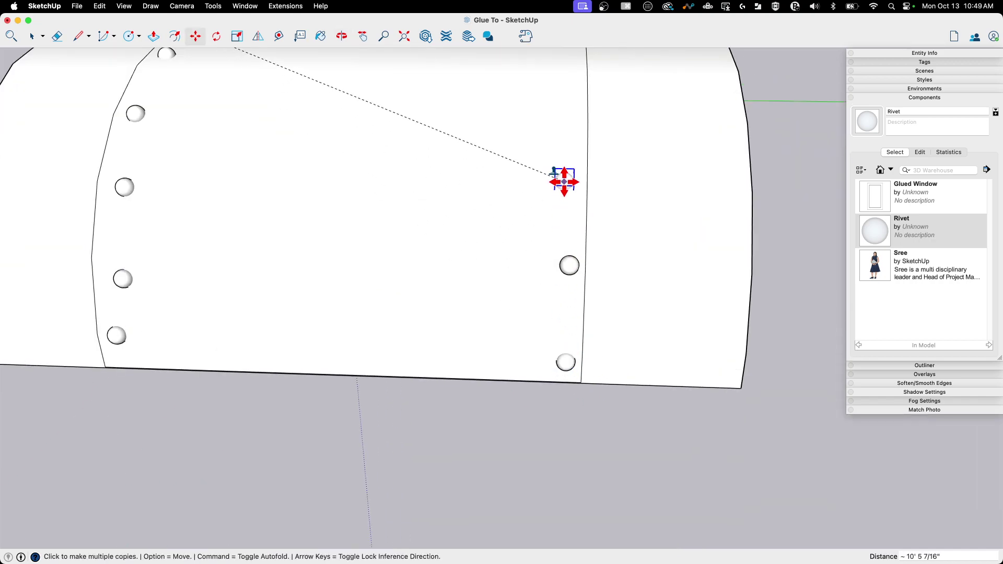
{"action": "left_click", "coordinate": [562, 175]}
{"action": "middle_click_drag", "start_coordinate": [553, 112], "coordinate": [578, 86]}
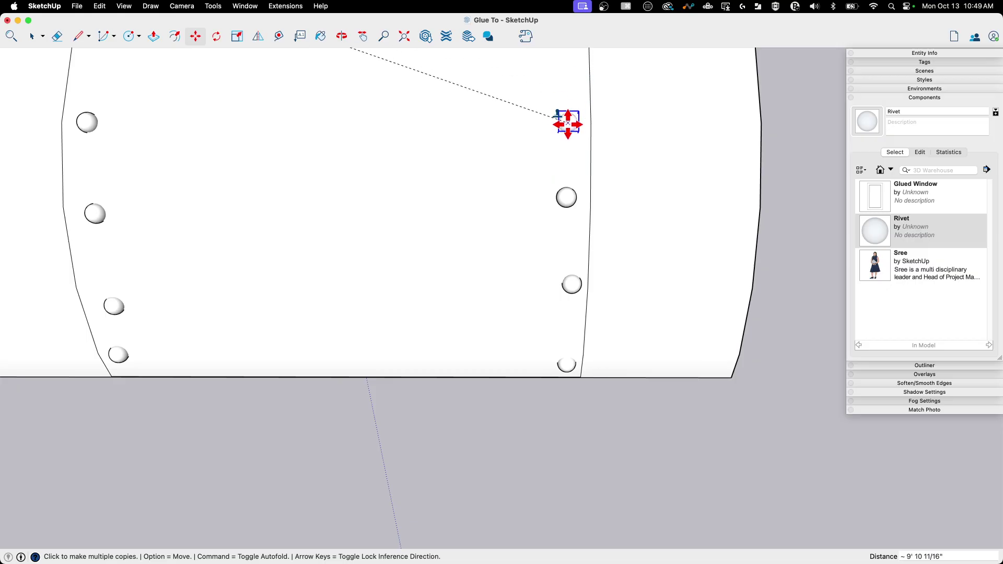
{"action": "scroll", "coordinate": [465, 320], "scroll_direction": "down", "scroll_amount": 4}
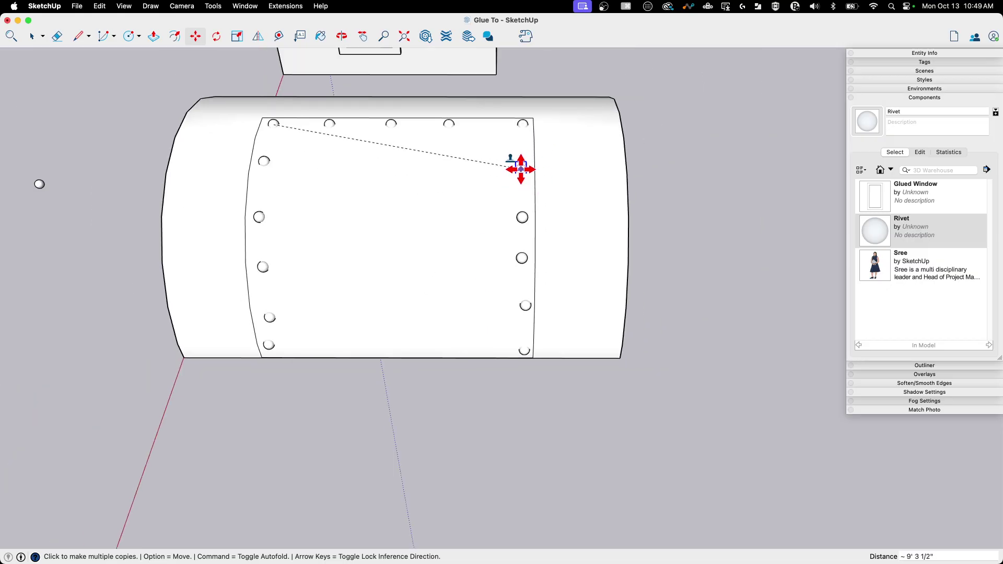
{"action": "middle_click_drag", "start_coordinate": [162, 369], "coordinate": [246, 218]}
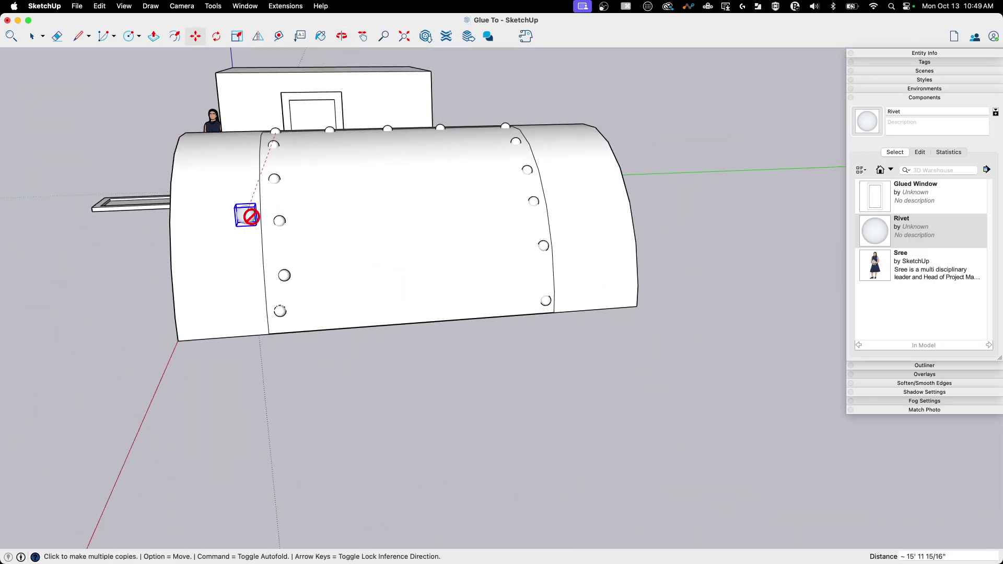
Step: Move the bottom rivet to its corrected position on the seam
{"action": "key", "text": "space"}
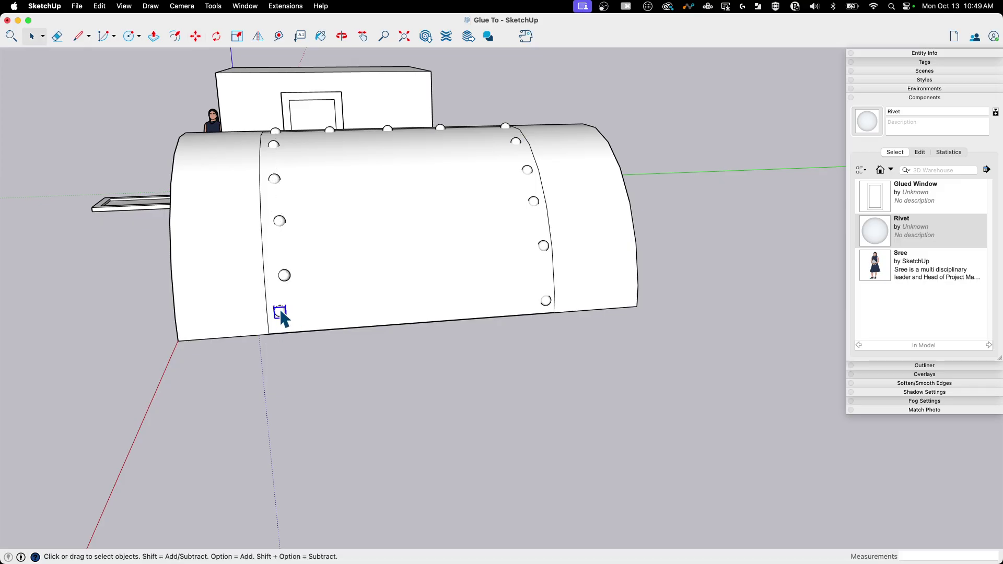
{"action": "key", "text": "m"}
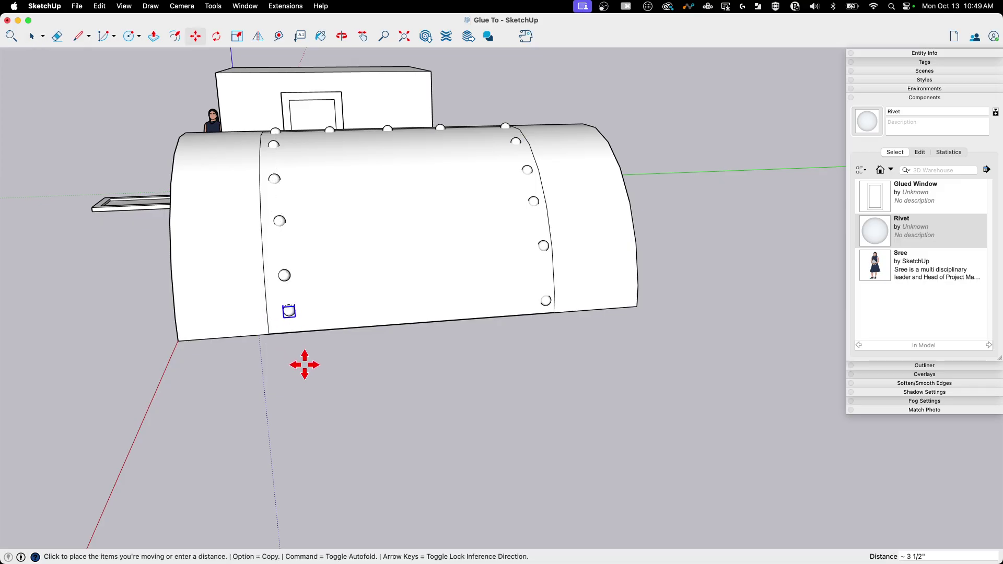
{"action": "left_click", "coordinate": [302, 364]}
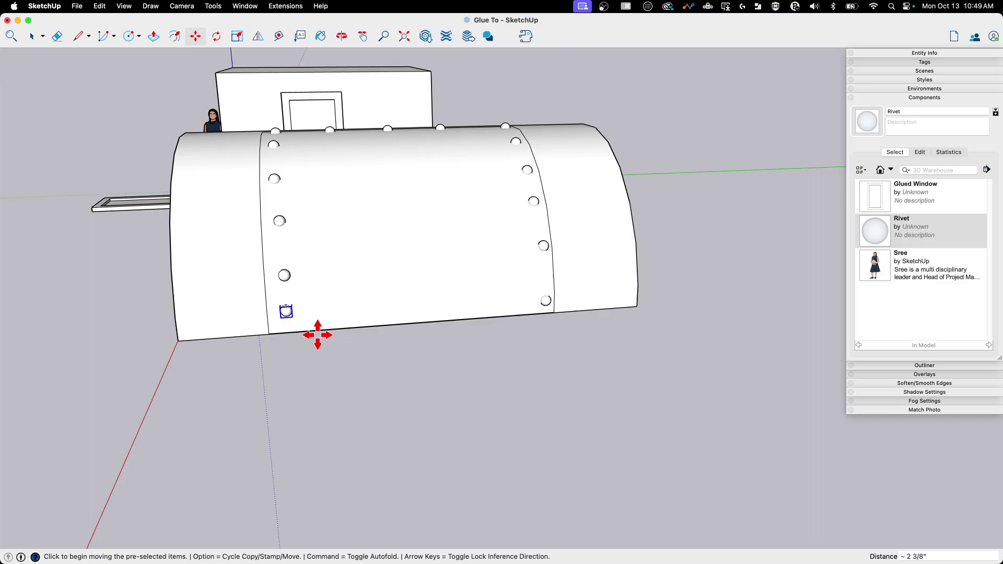
{"action": "middle_click_drag", "start_coordinate": [214, 273], "coordinate": [251, 234]}
{"action": "scroll", "coordinate": [257, 324], "scroll_direction": "up", "scroll_amount": 3}
Step: Turn on View > Hidden Geometry to show the rivet meshes and cylinder facets
{"action": "middle_click_drag", "start_coordinate": [257, 324], "coordinate": [273, 327]}
{"action": "scroll", "coordinate": [128, 178], "scroll_direction": "up", "scroll_amount": 5}
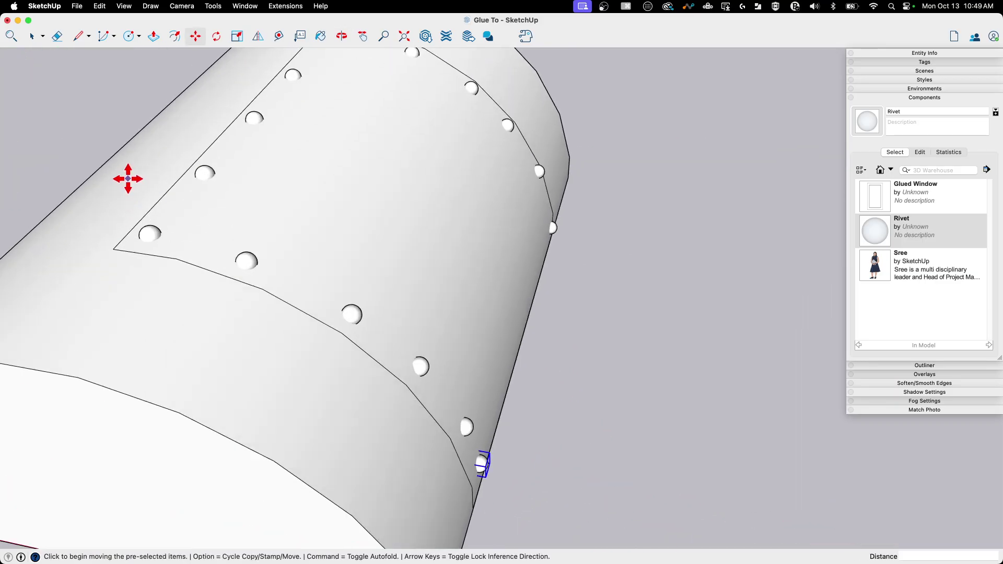
{"action": "left_click", "coordinate": [99, 6]}
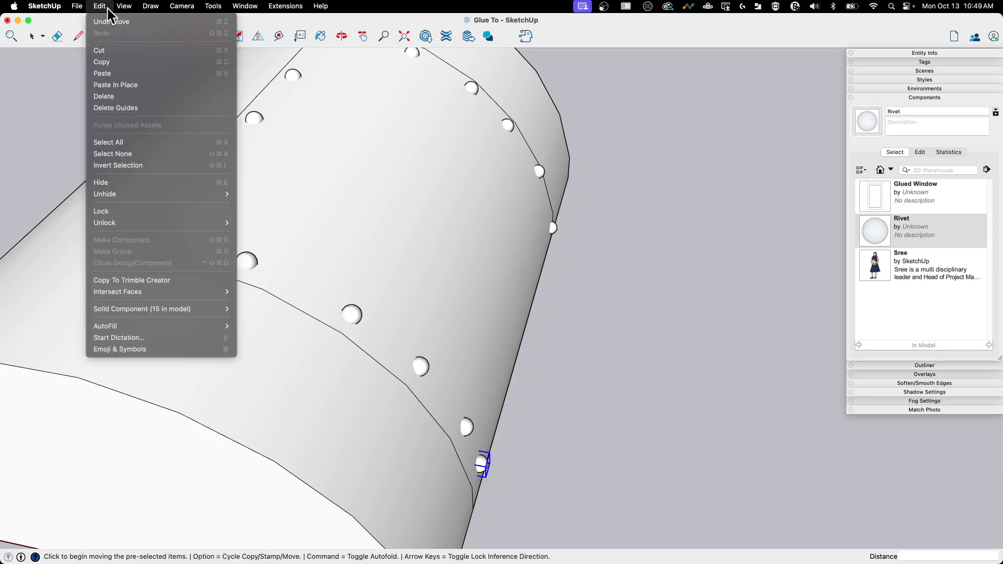
{"action": "left_click", "coordinate": [137, 78]}
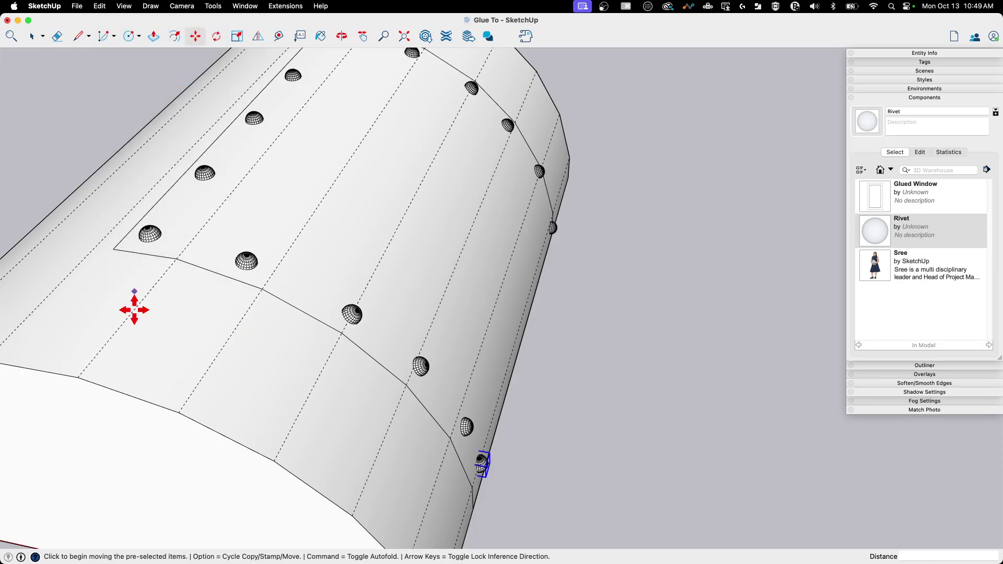
{"action": "middle_click_drag", "start_coordinate": [257, 364], "coordinate": [188, 237]}
{"action": "scroll", "coordinate": [179, 264], "scroll_direction": "up", "scroll_amount": 6}
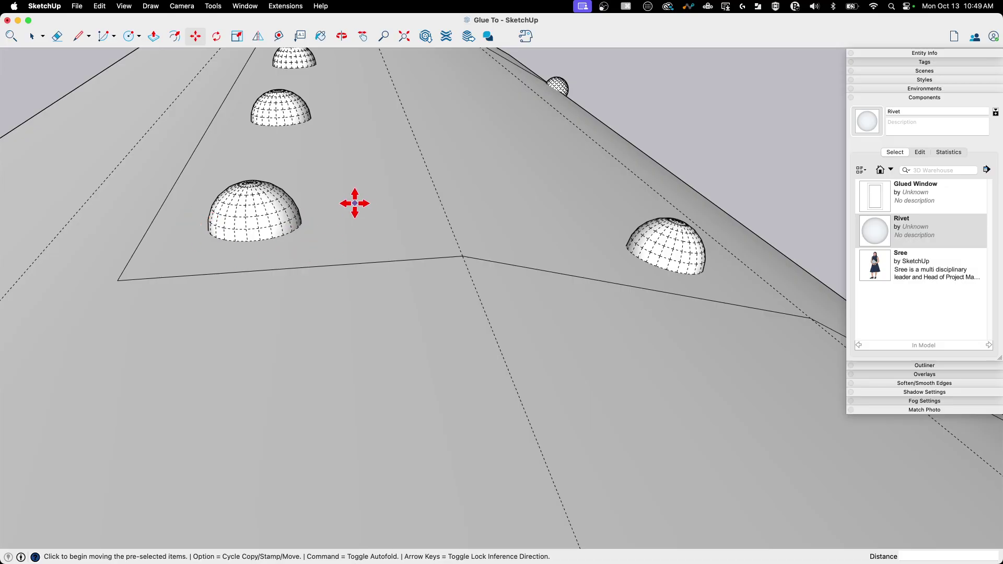
Step: Orbit and zoom in to inspect the meshed half-sphere rivets along the edge
{"action": "scroll", "coordinate": [67, 212], "scroll_direction": "down", "scroll_amount": 3}
{"action": "middle_click_drag", "start_coordinate": [67, 212], "coordinate": [381, 307]}
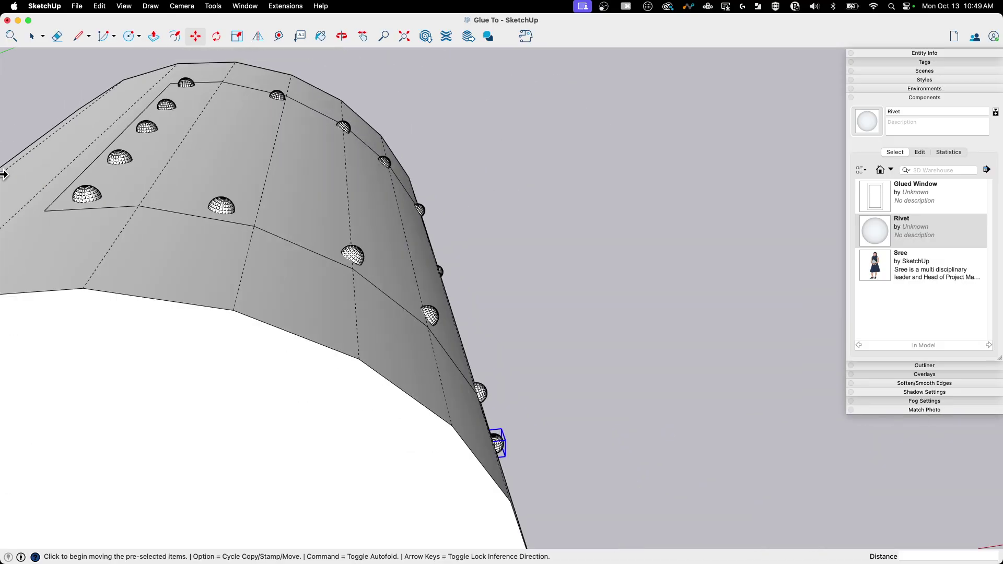
{"action": "scroll", "coordinate": [381, 307], "scroll_direction": "up", "scroll_amount": 5}
{"action": "middle_click_drag", "start_coordinate": [397, 241], "coordinate": [323, 189]}
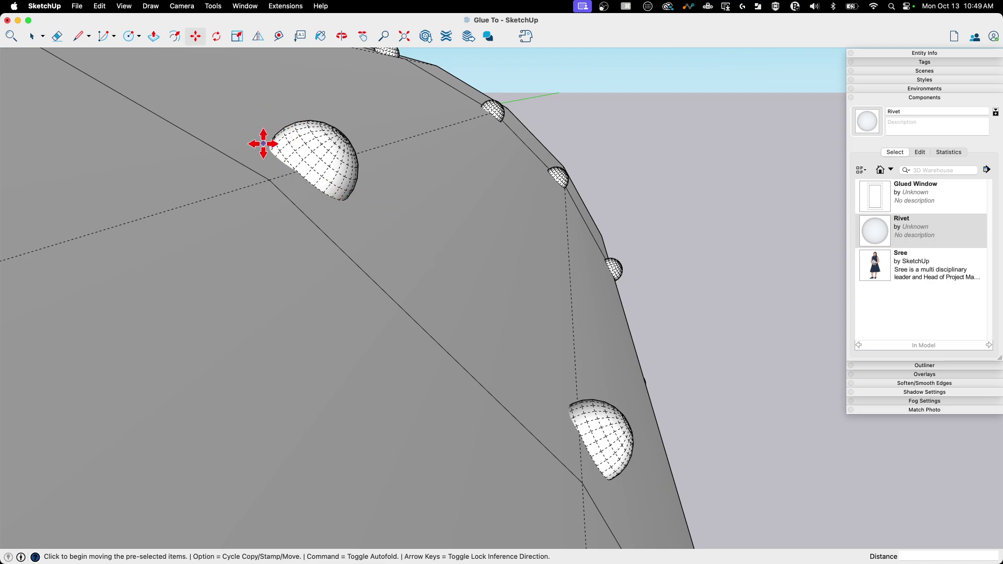
{"action": "middle_click_drag", "start_coordinate": [304, 174], "coordinate": [340, 183]}
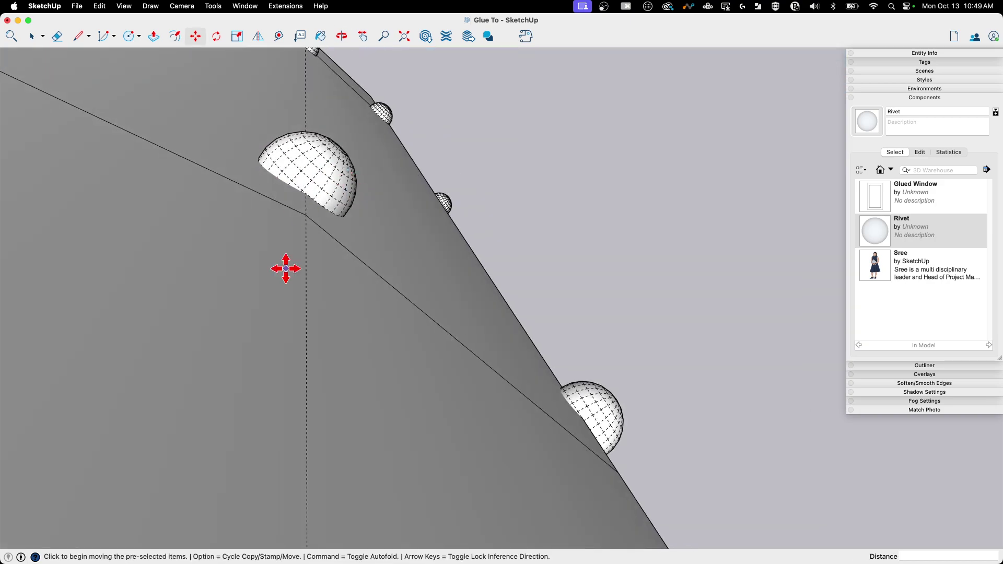
{"action": "middle_click_drag", "start_coordinate": [284, 268], "coordinate": [212, 262]}
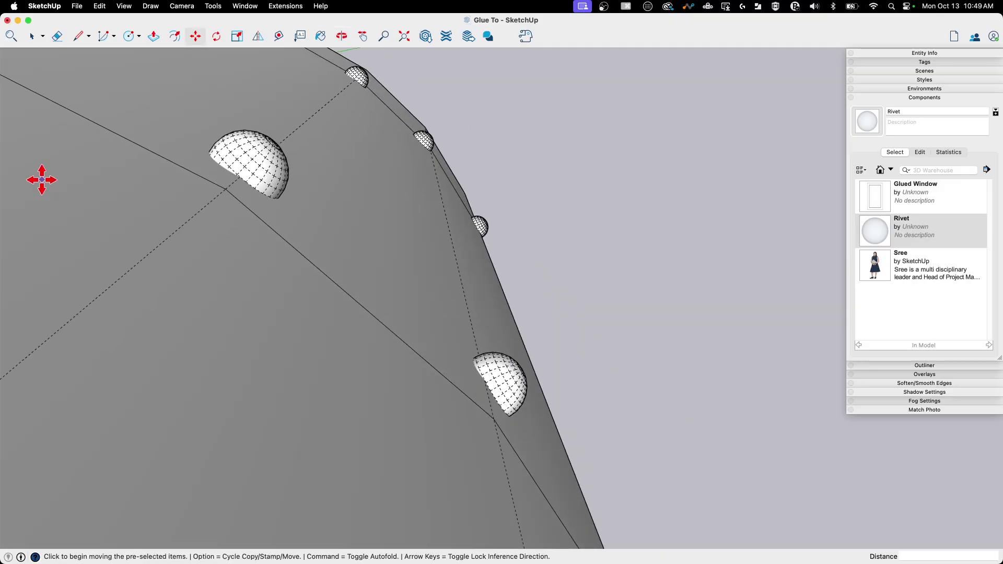
{"action": "middle_click_drag", "start_coordinate": [362, 353], "coordinate": [490, 423]}
{"action": "middle_click_drag", "start_coordinate": [460, 315], "coordinate": [374, 298]}
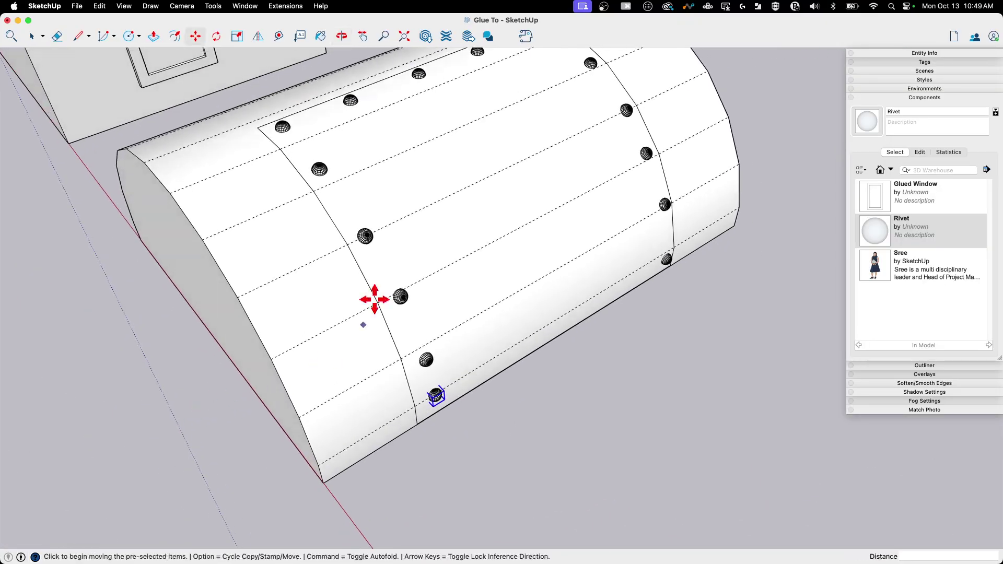
Step: Turn off View > Hidden Geometry so the mesh edges are hidden again
{"action": "left_click", "coordinate": [124, 7]}
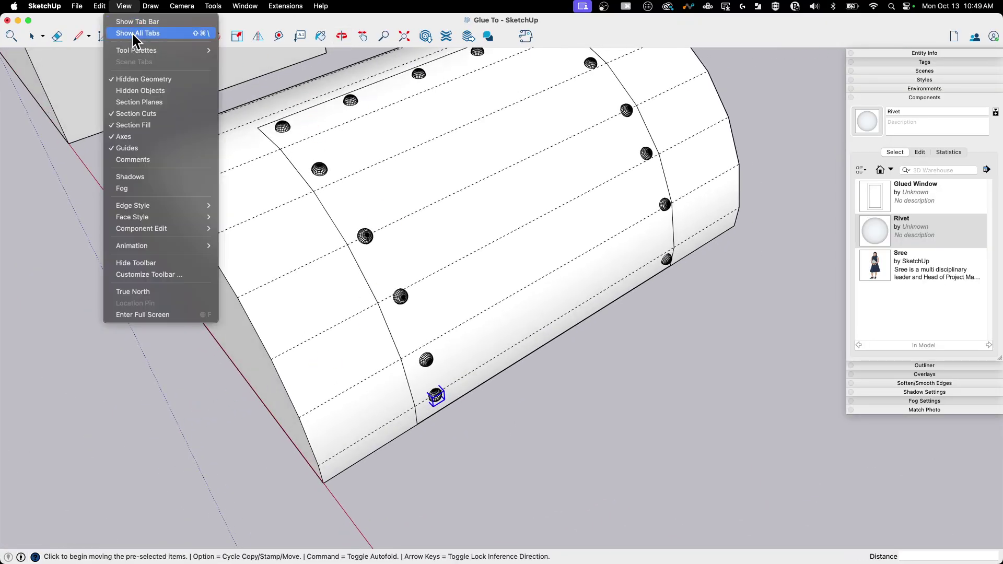
{"action": "left_click", "coordinate": [139, 79]}
{"action": "scroll", "coordinate": [322, 172], "scroll_direction": "up", "scroll_amount": 5}
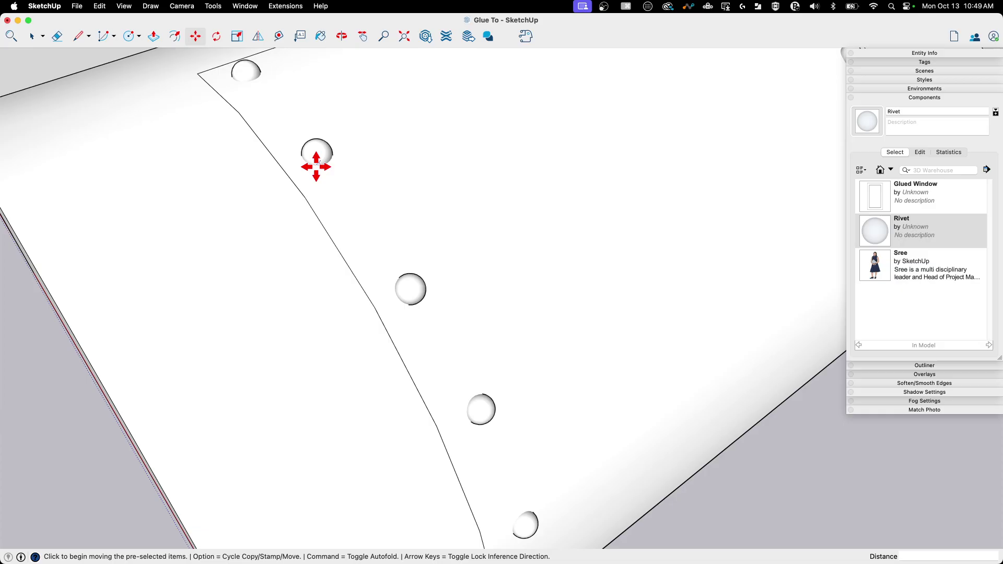
{"action": "scroll", "coordinate": [212, 318], "scroll_direction": "down", "scroll_amount": 8}
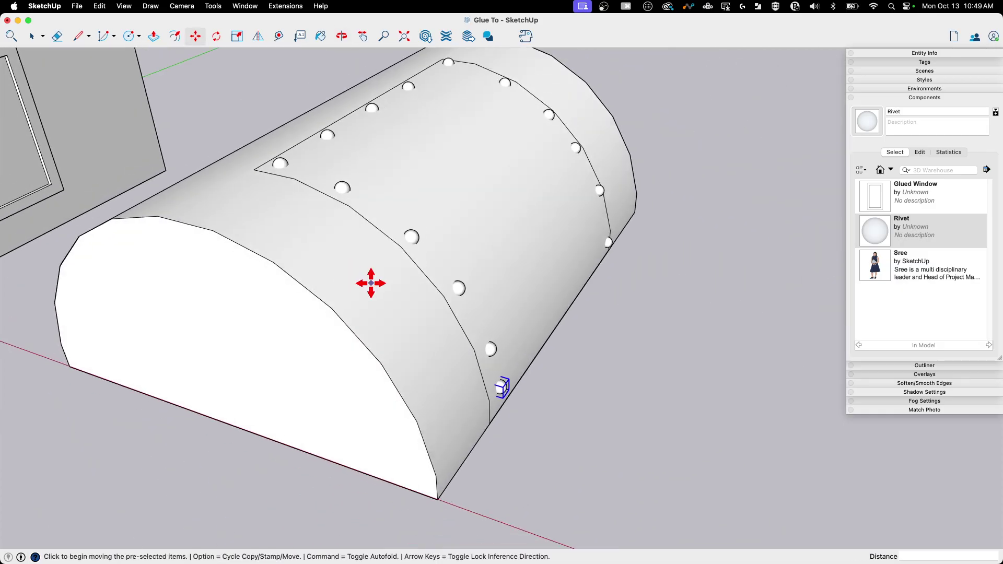
{"action": "key", "text": "space"}
{"action": "middle_click_drag", "start_coordinate": [473, 301], "coordinate": [532, 269]}
{"action": "scroll", "coordinate": [478, 206], "scroll_direction": "up", "scroll_amount": 2}
Step: Inside the half-cylinder group, intersect the middle panel face with the model, then exit the group
{"action": "right_click", "coordinate": [478, 205]}
{"action": "left_click", "coordinate": [436, 175]}
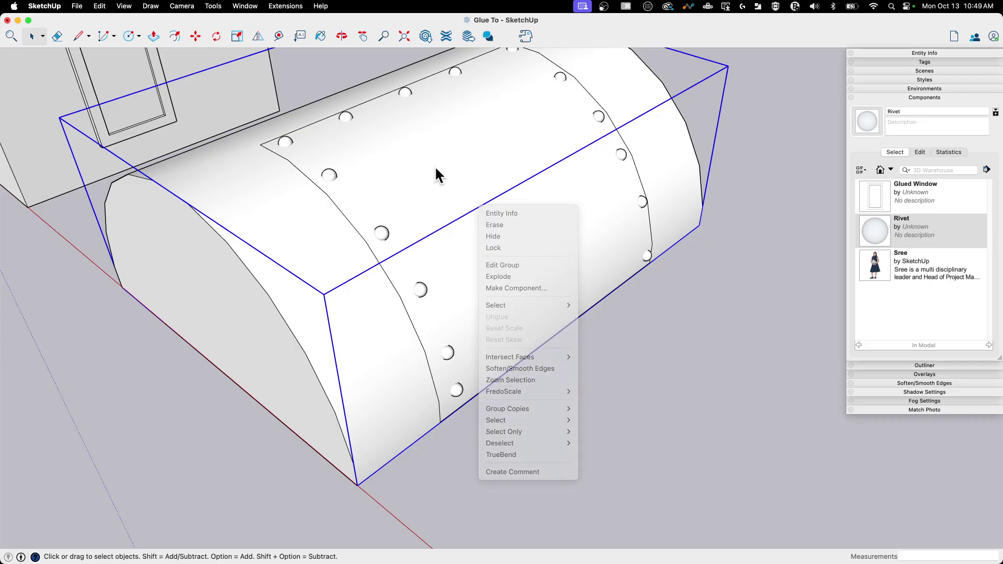
{"action": "double_click", "coordinate": [436, 170]}
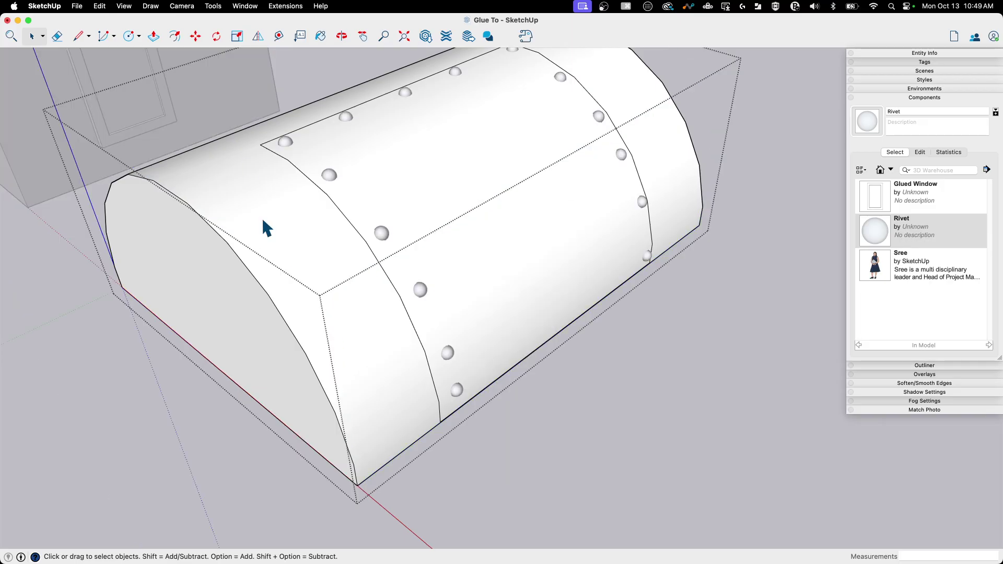
{"action": "left_click", "coordinate": [437, 168]}
{"action": "right_click", "coordinate": [428, 158]}
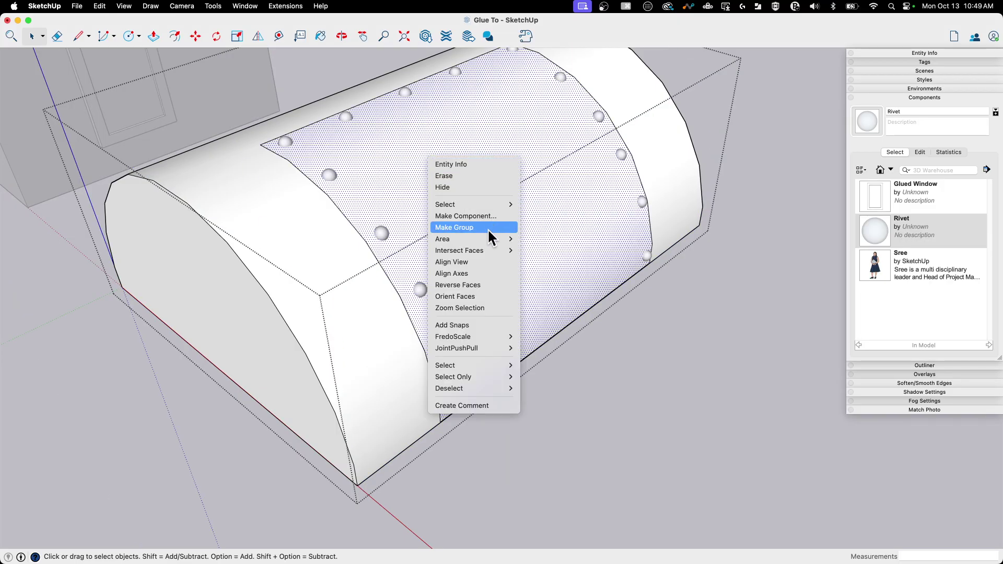
{"action": "mouse_move", "coordinate": [487, 247]}
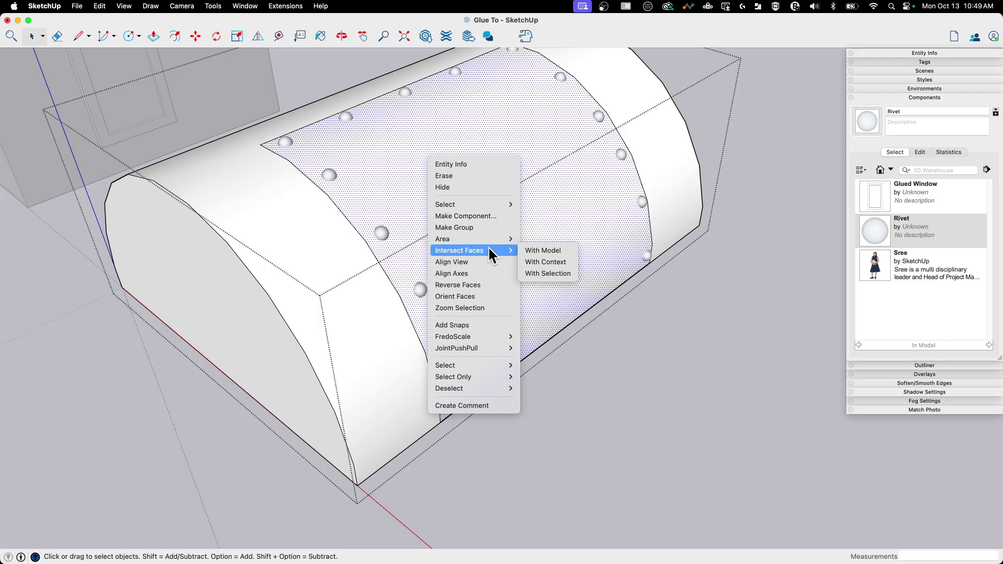
{"action": "left_click", "coordinate": [565, 253]}
{"action": "left_click", "coordinate": [700, 465]}
{"action": "scroll", "coordinate": [453, 398], "scroll_direction": "up", "scroll_amount": 3}
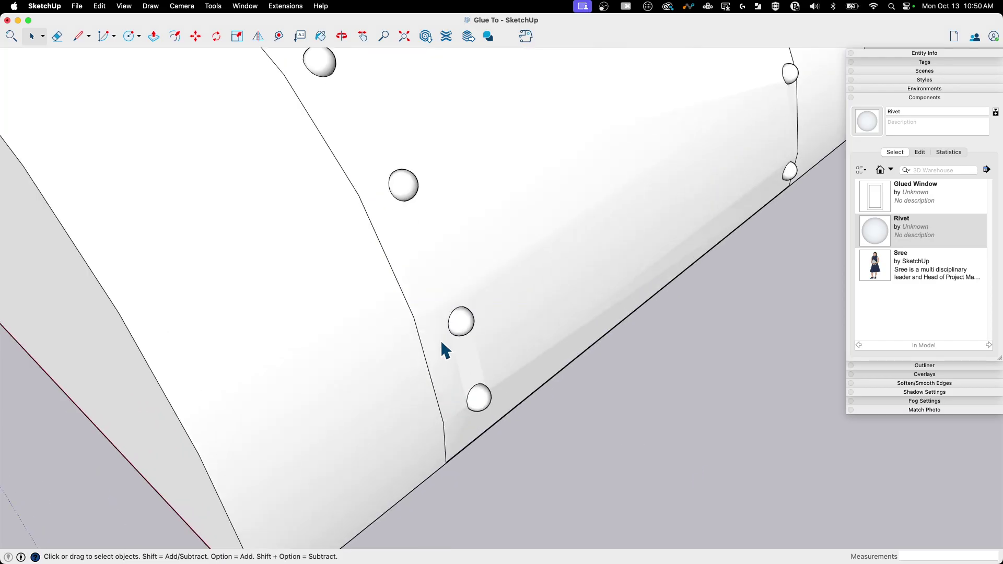
Step: Orbit around the whole body to check the rivets merged into the curved surface
{"action": "middle_click_drag", "start_coordinate": [441, 347], "coordinate": [599, 448]}
{"action": "middle_click_drag", "start_coordinate": [309, 195], "coordinate": [374, 107]}
{"action": "middle_click_drag", "start_coordinate": [516, 149], "coordinate": [174, 214]}
{"action": "scroll", "coordinate": [174, 214], "scroll_direction": "down", "scroll_amount": 2}
{"action": "middle_click_drag", "start_coordinate": [748, 300], "coordinate": [653, 262]}
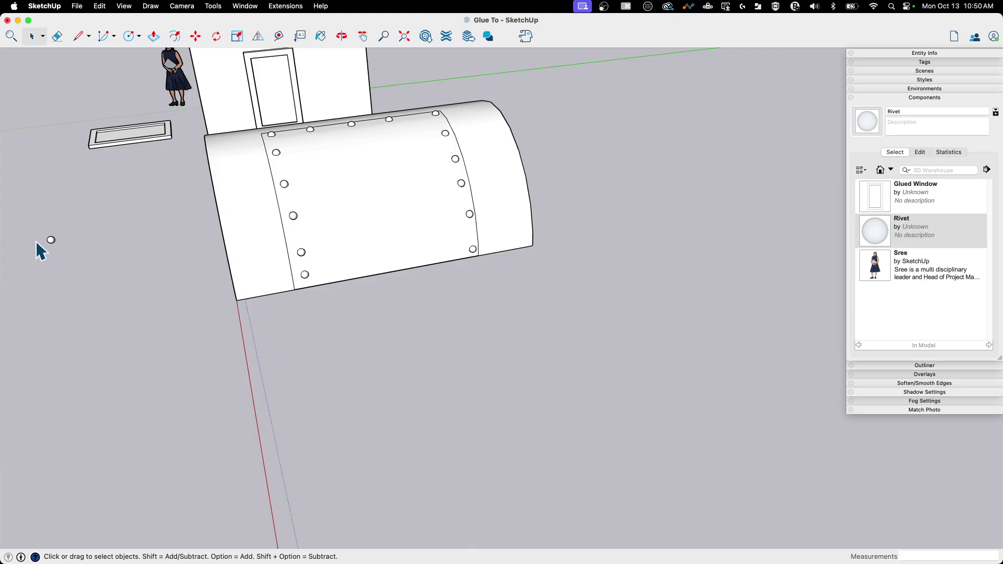
{"action": "middle_click_drag", "start_coordinate": [234, 148], "coordinate": [449, 156]}
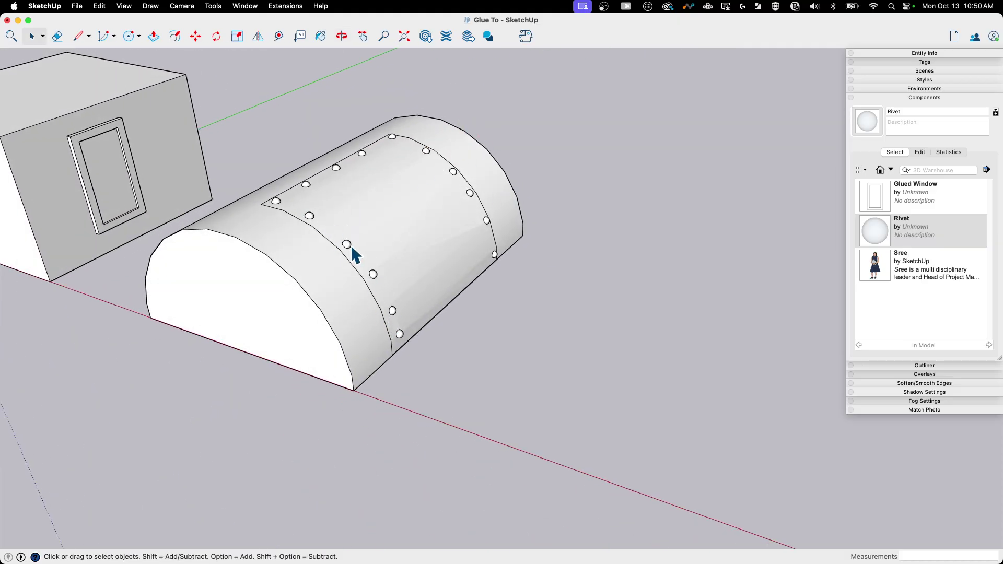
Step: Delete the lone half-sphere Rivet sitting loose on the ground
{"action": "double_click", "coordinate": [391, 233]}
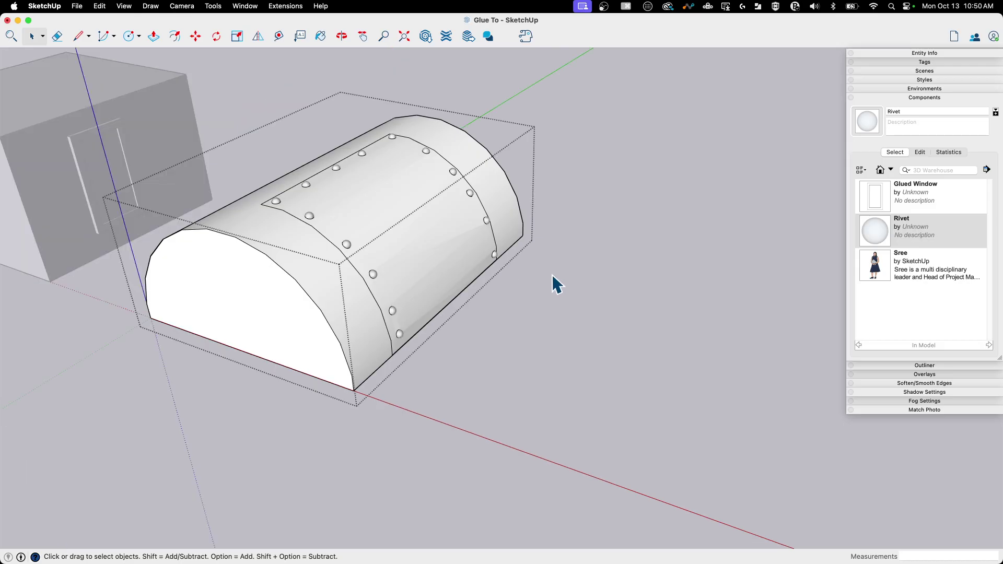
{"action": "left_click", "coordinate": [697, 285]}
{"action": "scroll", "coordinate": [606, 175], "scroll_direction": "down", "scroll_amount": 3}
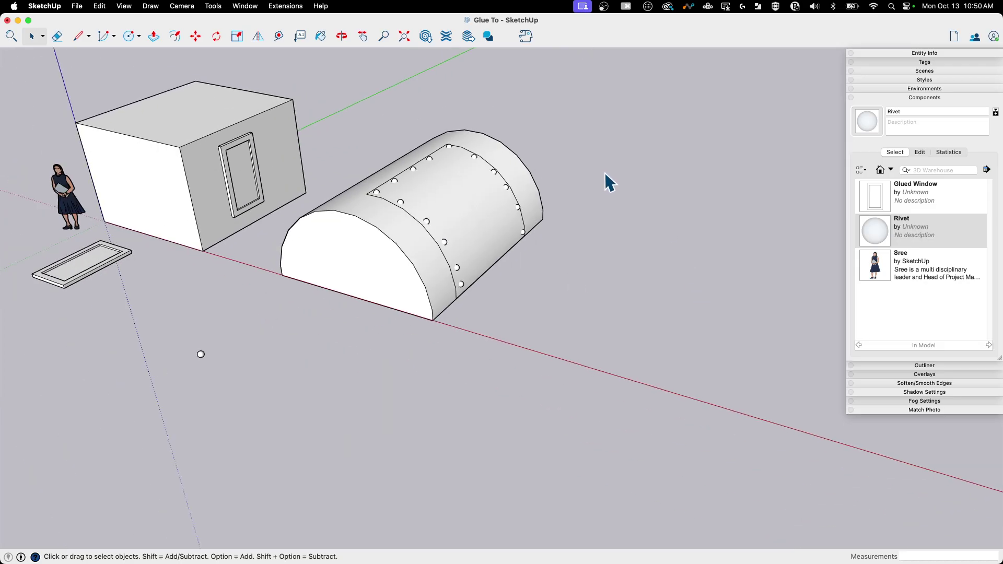
{"action": "scroll", "coordinate": [196, 355], "scroll_direction": "up", "scroll_amount": 10}
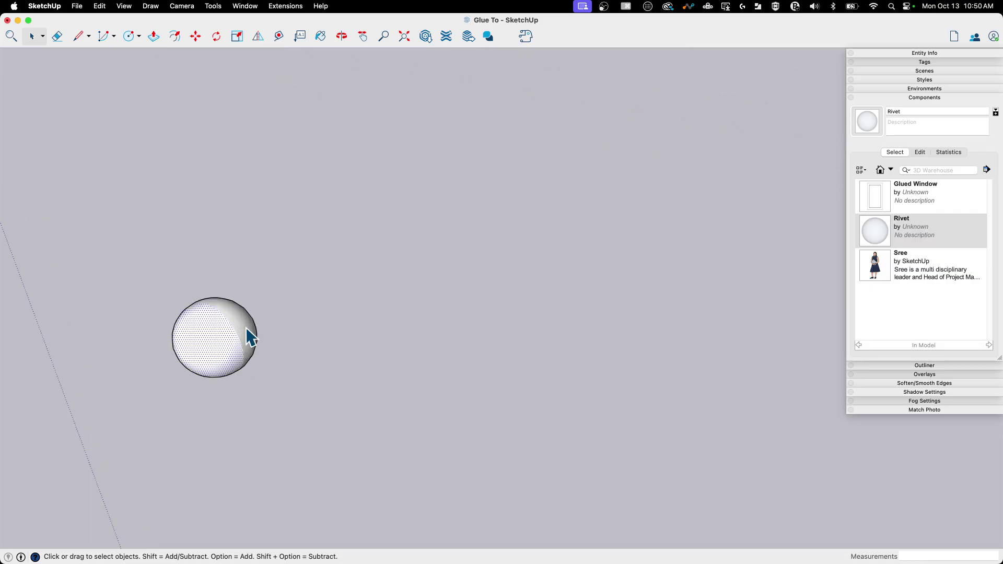
{"action": "left_click_drag", "start_coordinate": [136, 263], "coordinate": [387, 461]}
{"action": "key", "text": "Delete"}
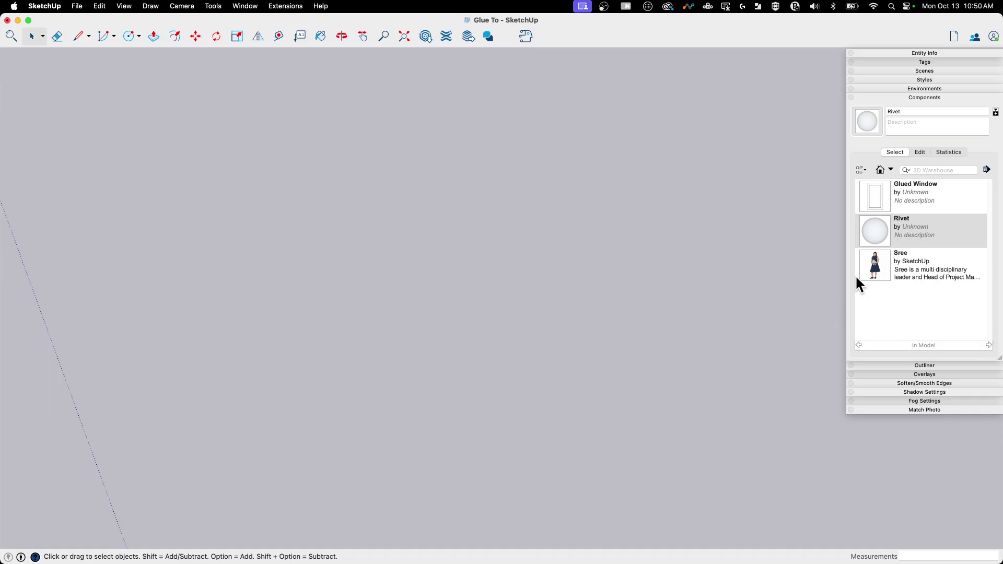
Step: Place a new Rivet and delete the sphere geometry inside its definition
{"action": "left_click", "coordinate": [882, 215]}
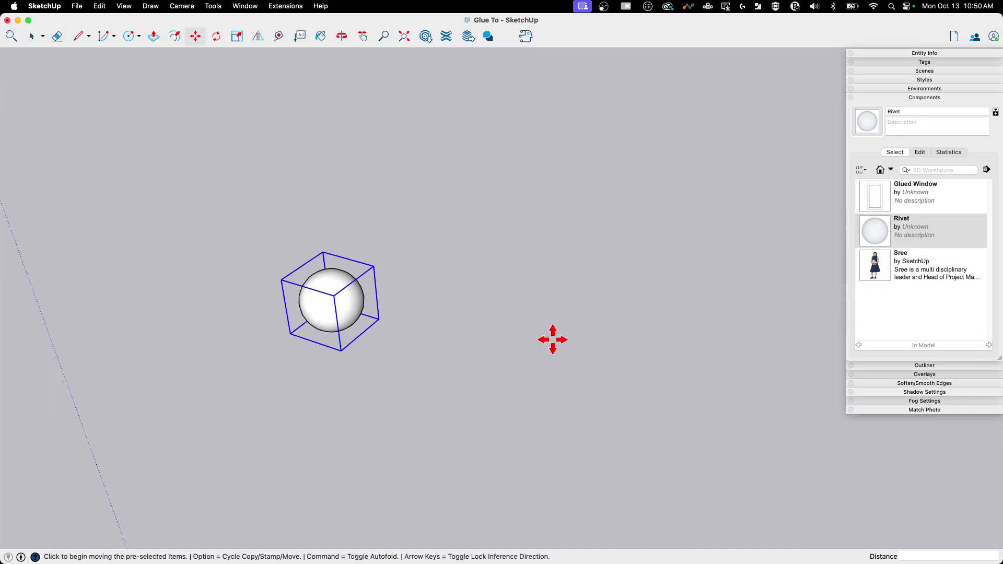
{"action": "key", "text": "space"}
{"action": "double_click", "coordinate": [348, 312]}
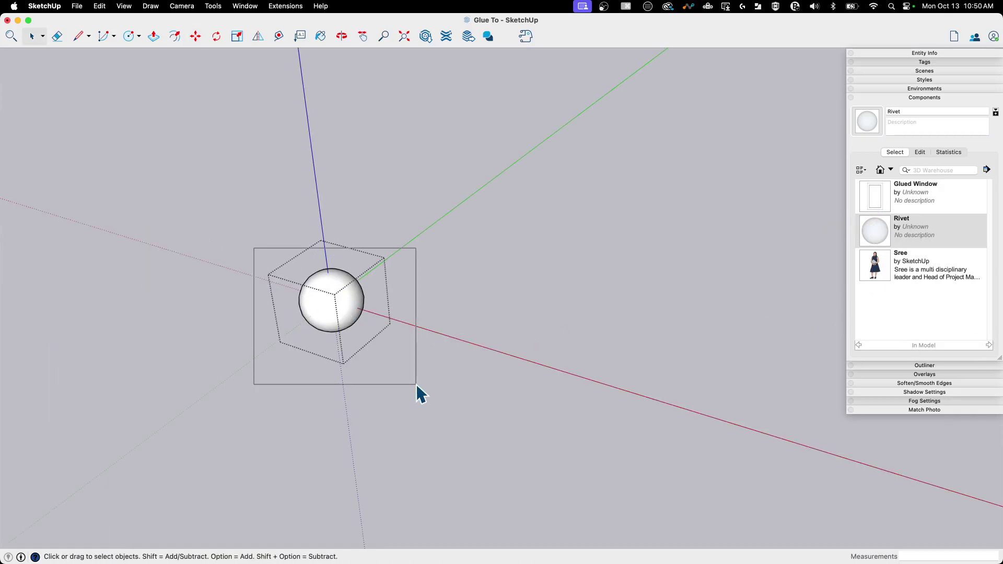
{"action": "left_click_drag", "start_coordinate": [416, 386], "coordinate": [416, 385]}
{"action": "key", "text": "Delete"}
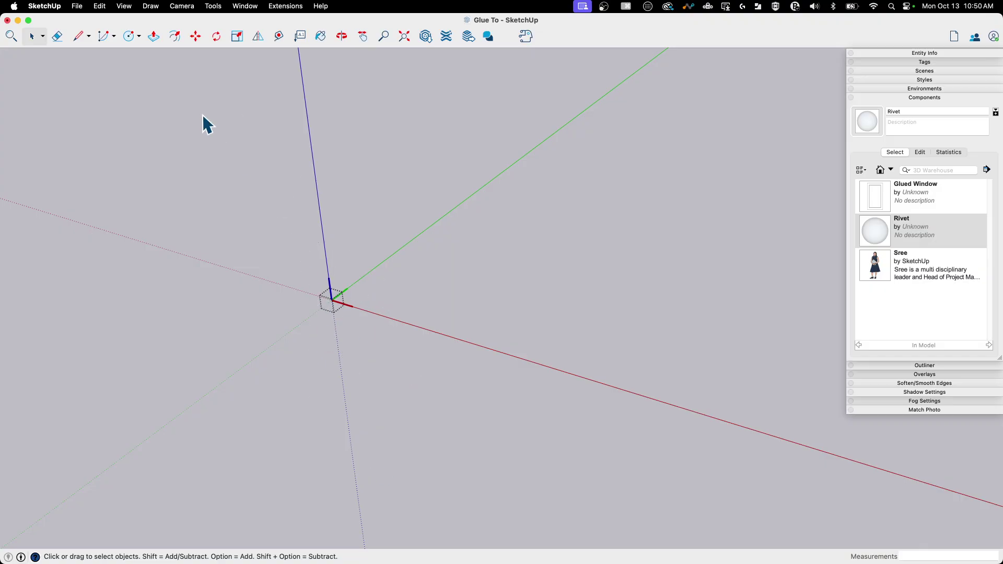
Step: Draw a hexagon at the component origin and push/pull it into a short prism
{"action": "left_click", "coordinate": [138, 38]}
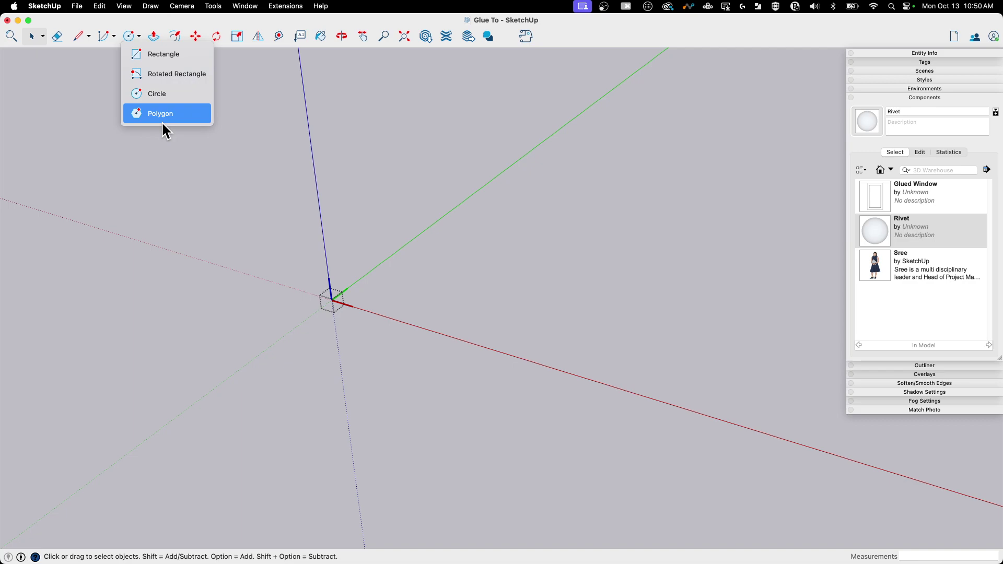
{"action": "left_click", "coordinate": [164, 115]}
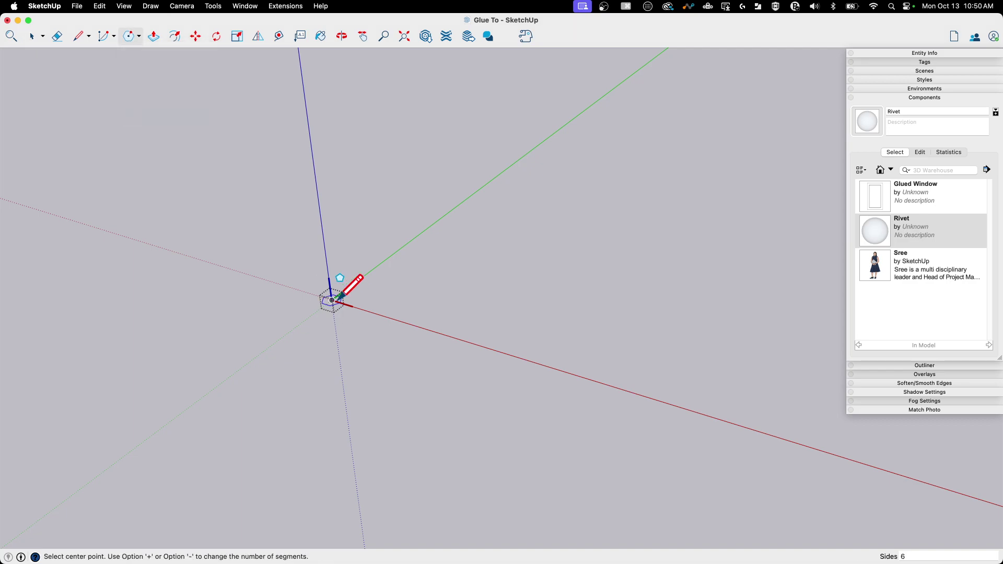
{"action": "left_click", "coordinate": [363, 309]}
{"action": "key", "text": "p"}
{"action": "left_click", "coordinate": [351, 305]}
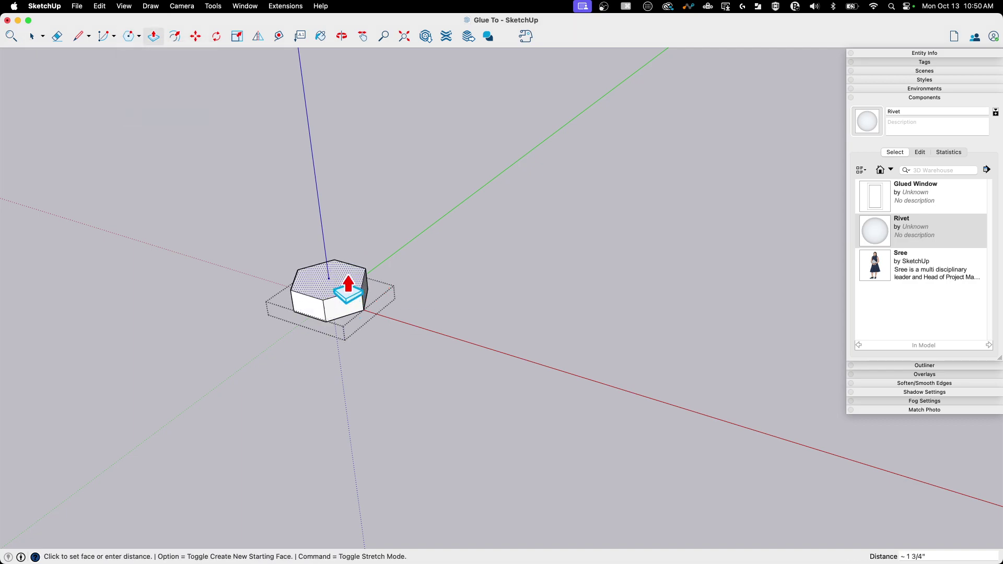
{"action": "left_click", "coordinate": [349, 285]}
{"action": "key", "text": "space"}
{"action": "left_click", "coordinate": [327, 376]}
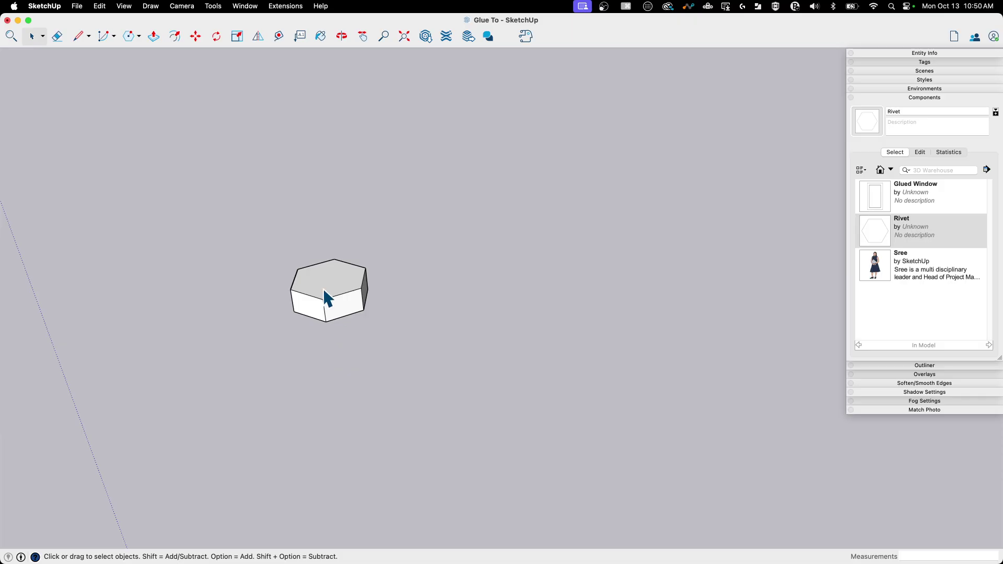
{"action": "middle_click_drag", "start_coordinate": [345, 399], "coordinate": [322, 93]}
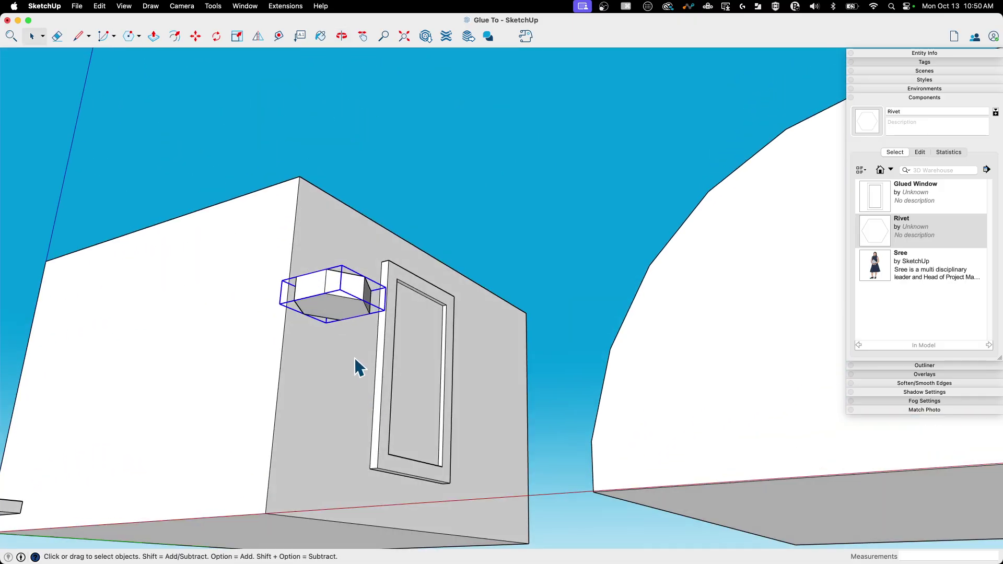
{"action": "double_click", "coordinate": [337, 314]}
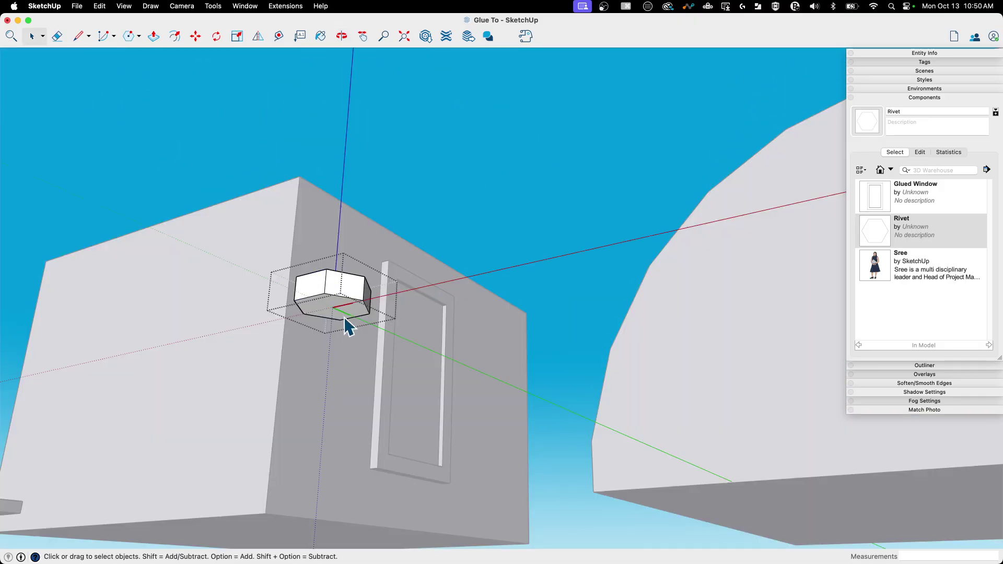
{"action": "key", "text": "Escape"}
{"action": "middle_click_drag", "start_coordinate": [358, 320], "coordinate": [328, 337]}
{"action": "key", "text": "shift+z"}
{"action": "middle_click_drag", "start_coordinate": [336, 190], "coordinate": [559, 268]}
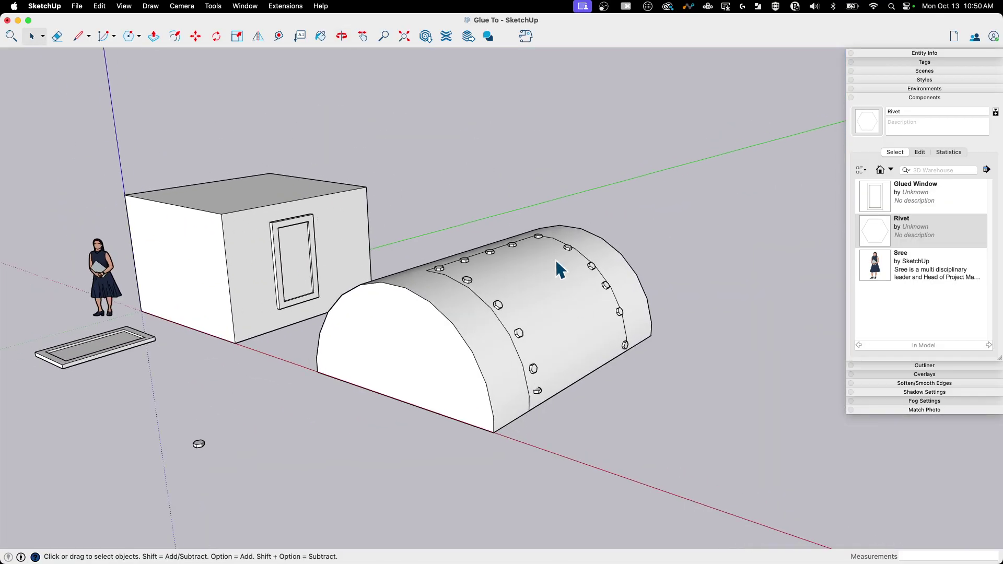
{"action": "scroll", "coordinate": [560, 268], "scroll_direction": "up", "scroll_amount": 4}
{"action": "middle_click_drag", "start_coordinate": [464, 255], "coordinate": [529, 286]}
{"action": "scroll", "coordinate": [417, 320], "scroll_direction": "up", "scroll_amount": 3}
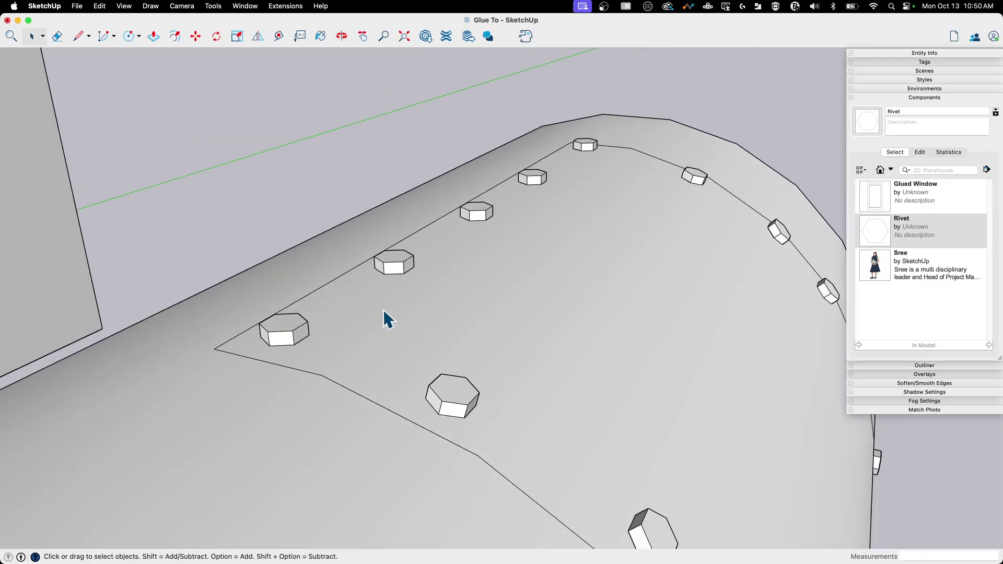
{"action": "middle_click_drag", "start_coordinate": [385, 318], "coordinate": [499, 305]}
{"action": "scroll", "coordinate": [152, 298], "scroll_direction": "down", "scroll_amount": 3}
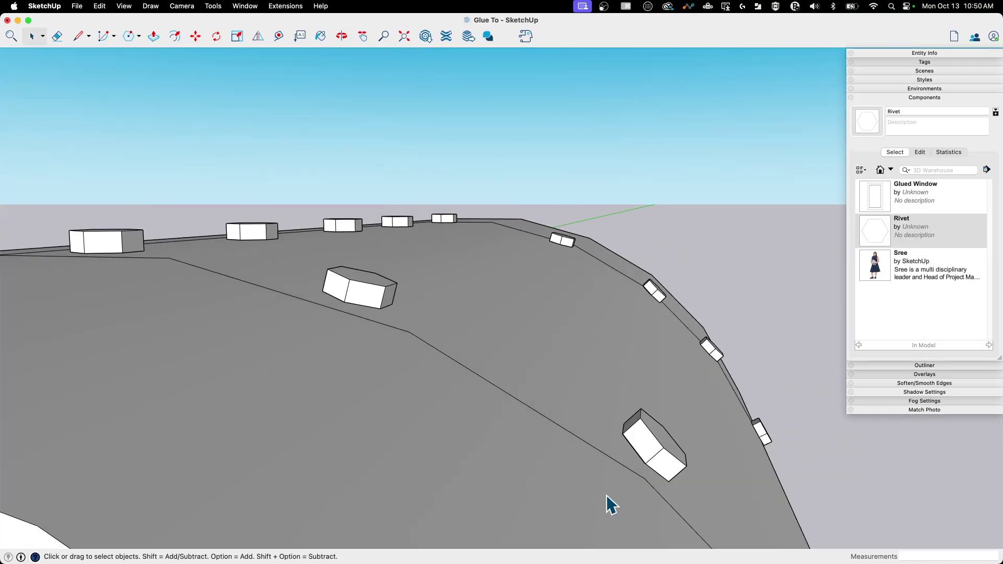
{"action": "scroll", "coordinate": [637, 491], "scroll_direction": "up", "scroll_amount": 3}
{"action": "middle_click_drag", "start_coordinate": [667, 474], "coordinate": [728, 375]}
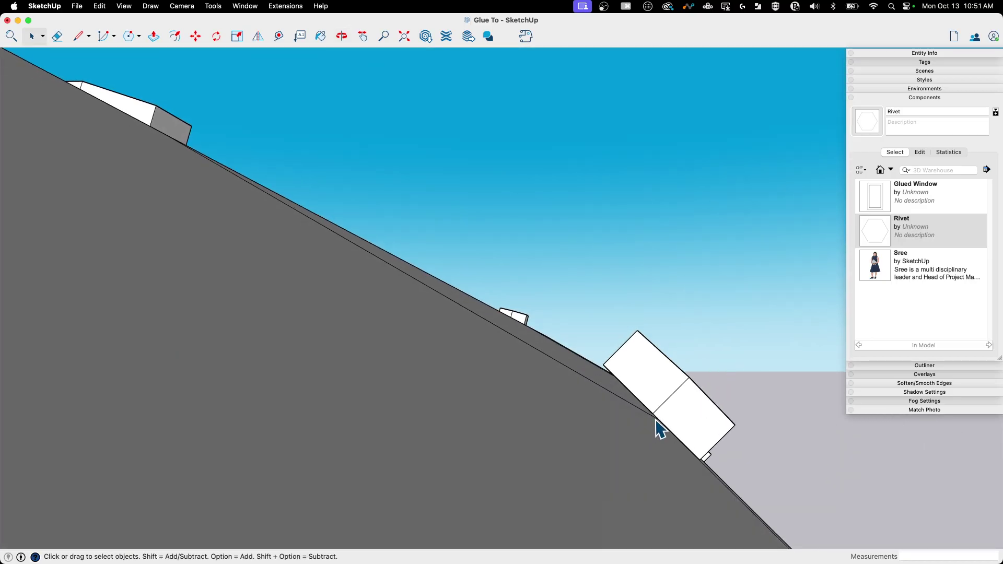
{"action": "middle_click_drag", "start_coordinate": [671, 420], "coordinate": [385, 358]}
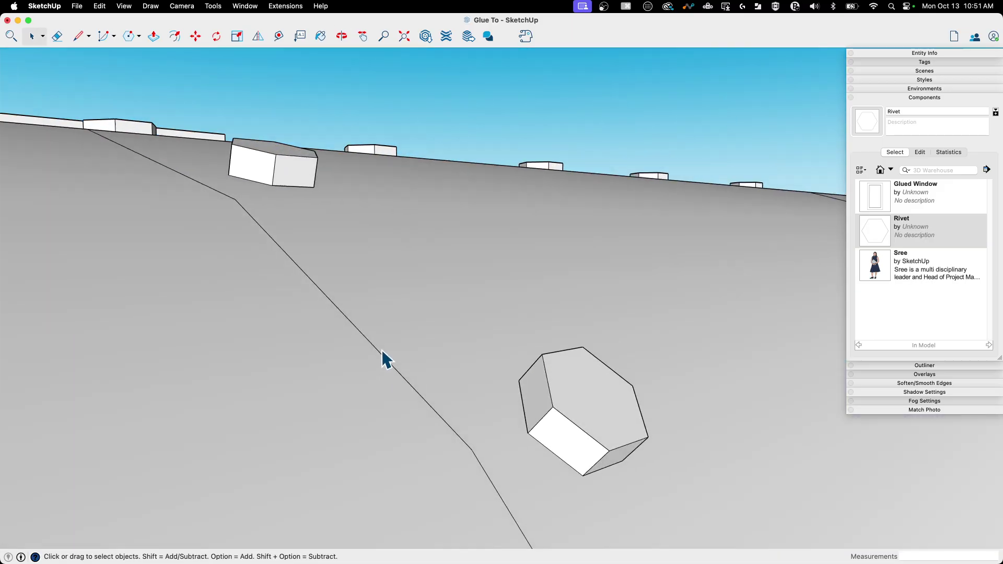
{"action": "scroll", "coordinate": [322, 224], "scroll_direction": "down", "scroll_amount": 3}
{"action": "scroll", "coordinate": [459, 515], "scroll_direction": "up", "scroll_amount": 5}
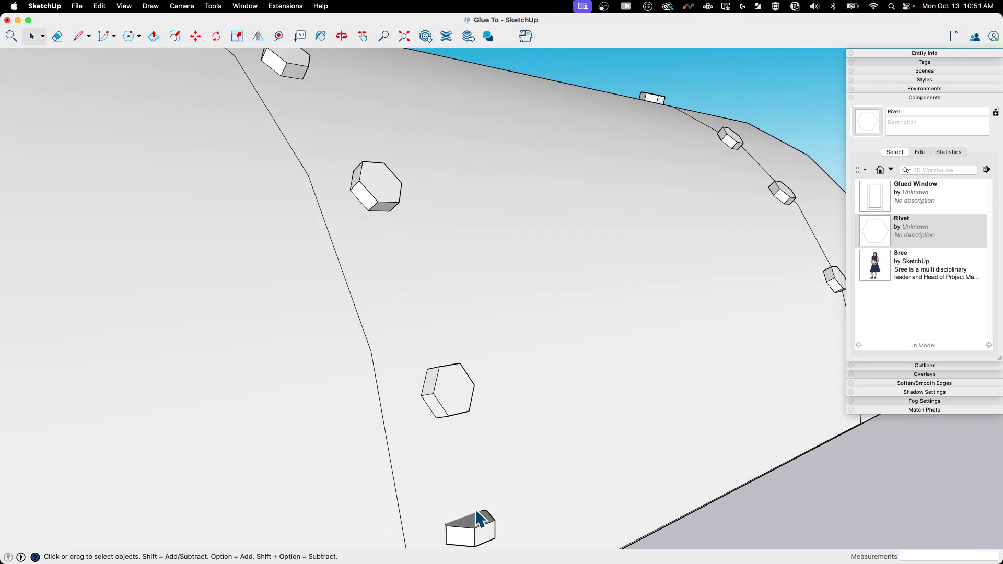
{"action": "scroll", "coordinate": [473, 546], "scroll_direction": "down", "scroll_amount": 3}
{"action": "scroll", "coordinate": [477, 527], "scroll_direction": "up", "scroll_amount": 5}
{"action": "left_click", "coordinate": [477, 453]}
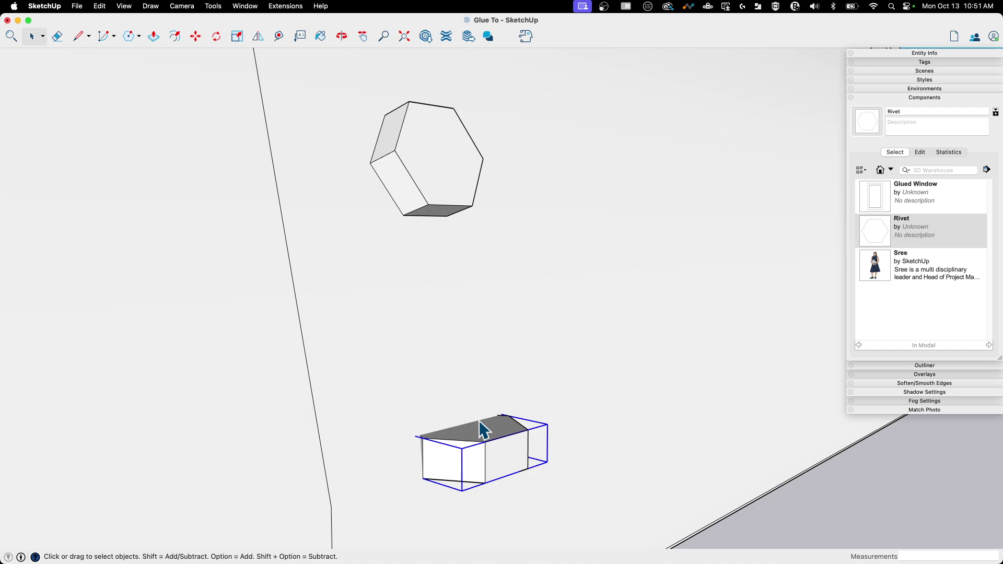
{"action": "scroll", "coordinate": [488, 450], "scroll_direction": "down", "scroll_amount": 3}
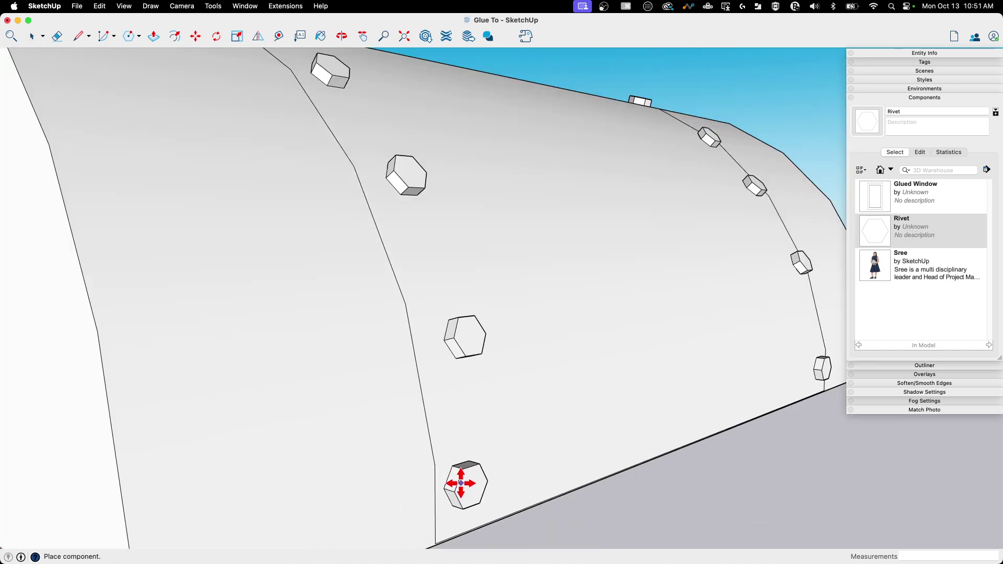
{"action": "key", "text": "m"}
{"action": "scroll", "coordinate": [407, 423], "scroll_direction": "down", "scroll_amount": 6}
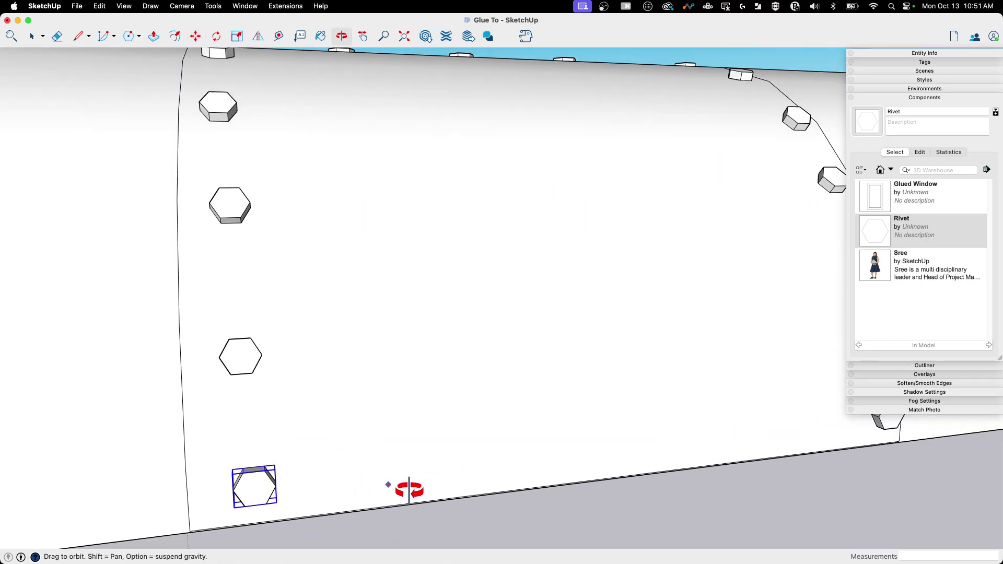
{"action": "middle_click_drag", "start_coordinate": [387, 481], "coordinate": [519, 546]}
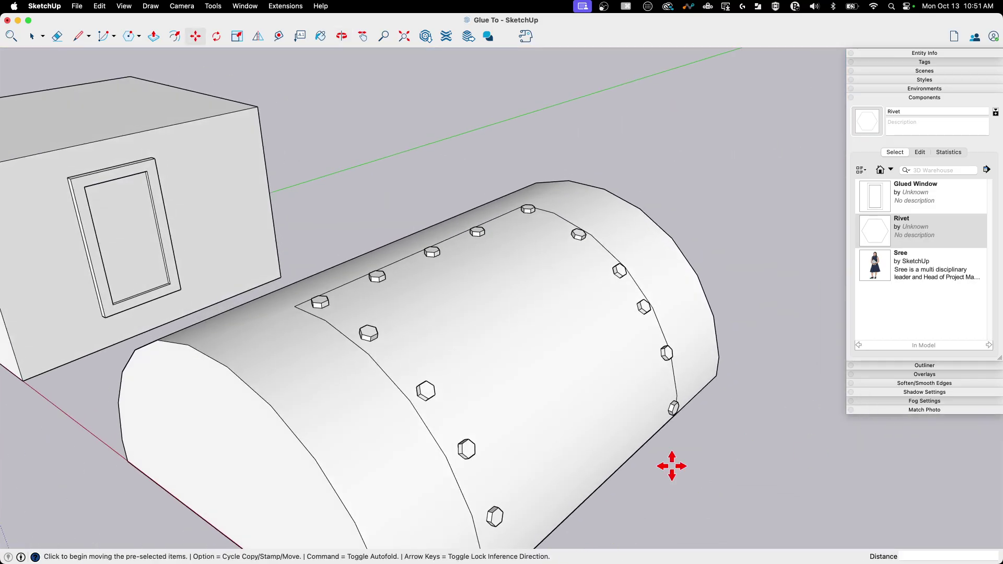
{"action": "scroll", "coordinate": [672, 466], "scroll_direction": "down", "scroll_amount": 4}
{"action": "scroll", "coordinate": [564, 416], "scroll_direction": "up", "scroll_amount": 4}
{"action": "middle_click_drag", "start_coordinate": [564, 417], "coordinate": [600, 385]}
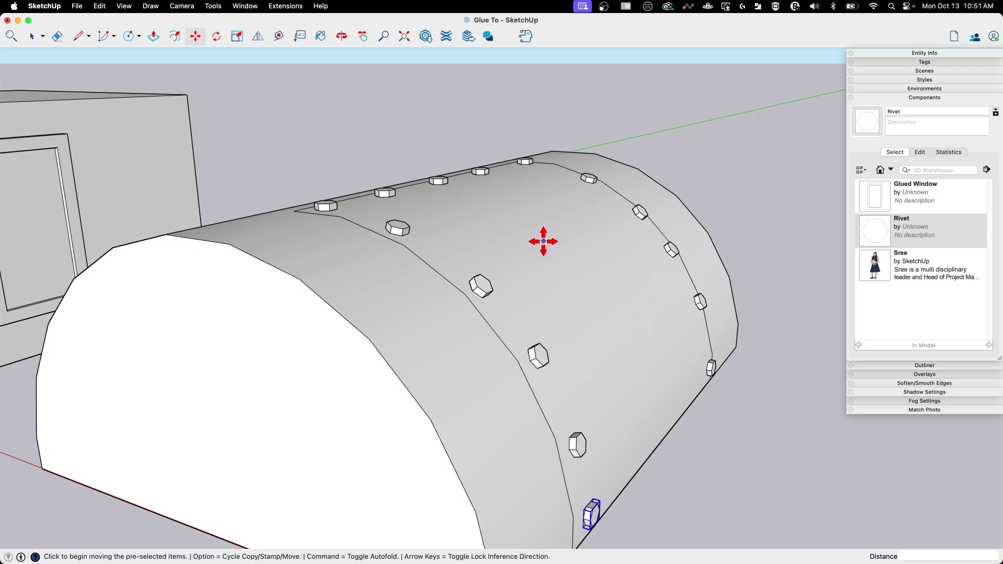
{"action": "scroll", "coordinate": [543, 241], "scroll_direction": "down", "scroll_amount": 3}
{"action": "middle_click_drag", "start_coordinate": [600, 323], "coordinate": [600, 282]}
{"action": "scroll", "coordinate": [622, 201], "scroll_direction": "down", "scroll_amount": 3}
{"action": "scroll", "coordinate": [554, 278], "scroll_direction": "up", "scroll_amount": 2}
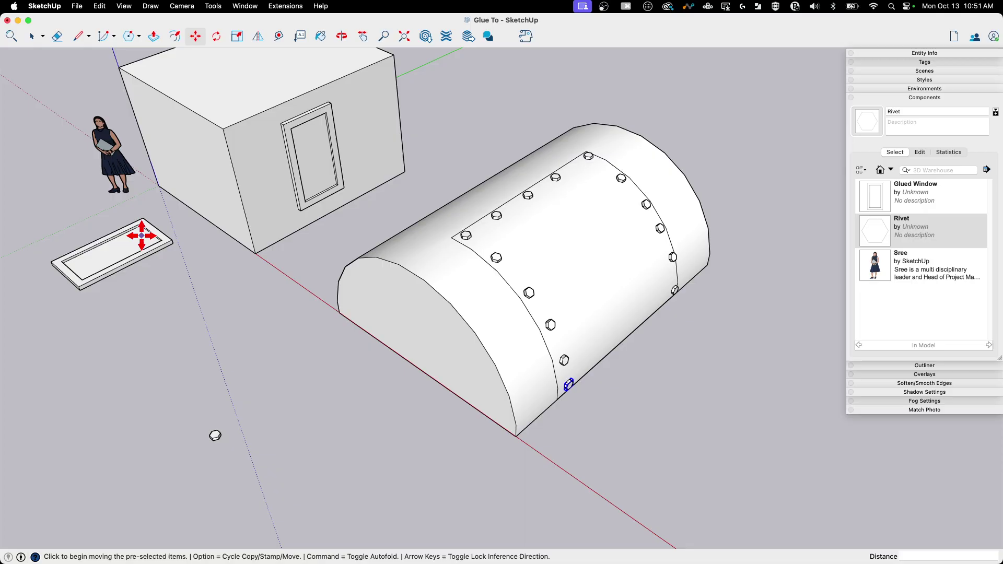
Step: Open the window component for editing and orbit to frame the box, half-cylinder and window
{"action": "key", "text": "space"}
{"action": "double_click", "coordinate": [89, 258]}
{"action": "scroll", "coordinate": [172, 268], "scroll_direction": "up", "scroll_amount": 3}
{"action": "middle_click_drag", "start_coordinate": [172, 268], "coordinate": [244, 311]}
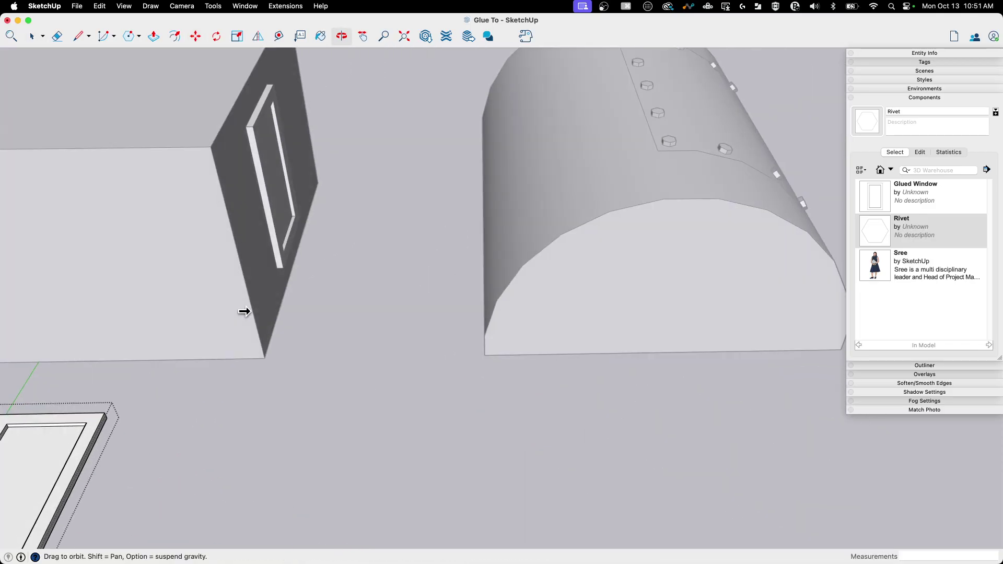
{"action": "scroll", "coordinate": [340, 239], "scroll_direction": "down", "scroll_amount": 3}
{"action": "middle_click_drag", "start_coordinate": [340, 240], "coordinate": [166, 414]}
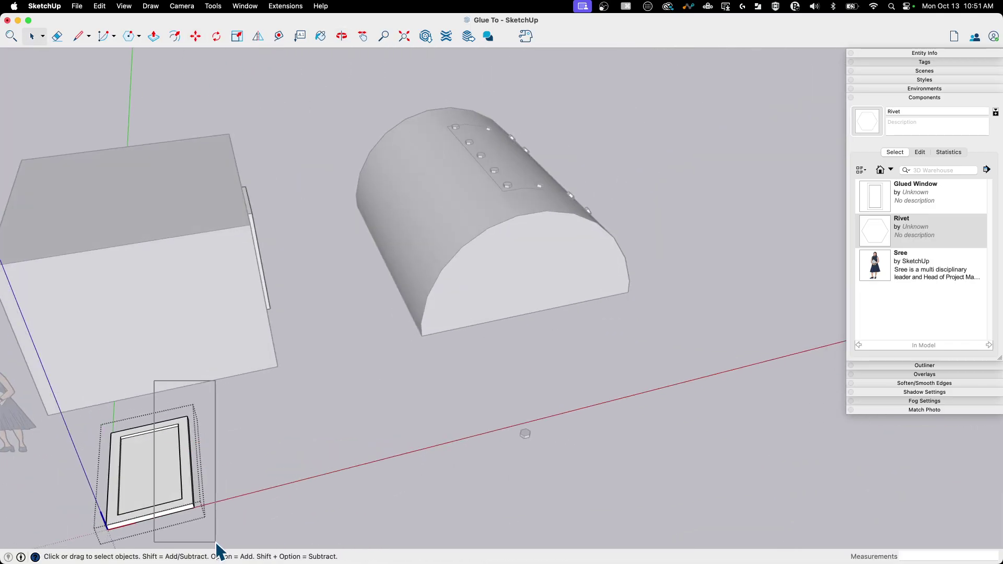
Step: Move the window's right-side edges outward to widen it, then exit the component
{"action": "left_click_drag", "start_coordinate": [216, 543], "coordinate": [215, 542]}
{"action": "key", "text": "m"}
{"action": "left_click", "coordinate": [222, 515]}
{"action": "left_click", "coordinate": [245, 497]}
{"action": "key", "text": "space"}
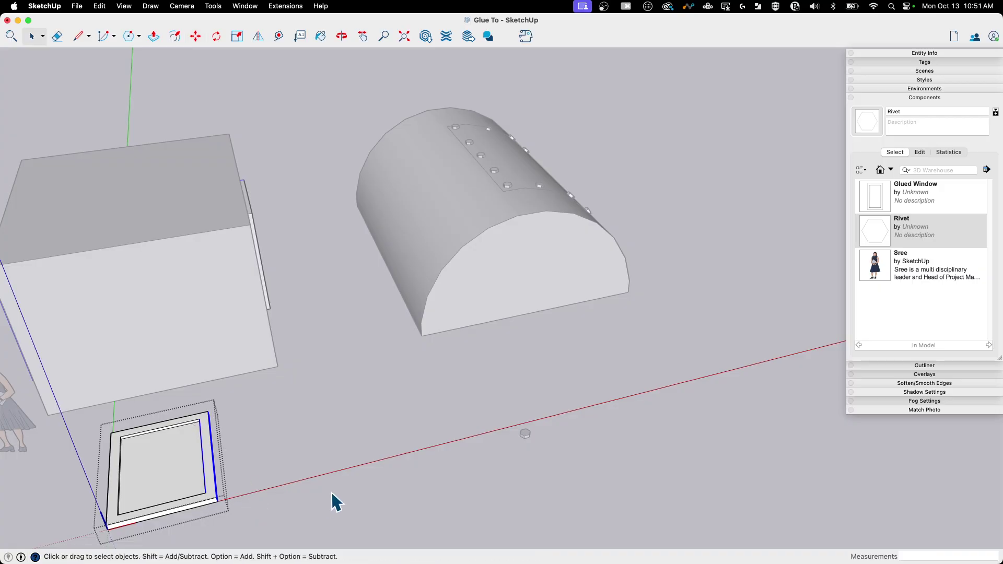
{"action": "left_click", "coordinate": [350, 445]}
{"action": "middle_click_drag", "start_coordinate": [350, 445], "coordinate": [8, 473]}
{"action": "middle_click_drag", "start_coordinate": [289, 206], "coordinate": [641, 240]}
{"action": "key", "text": "space"}
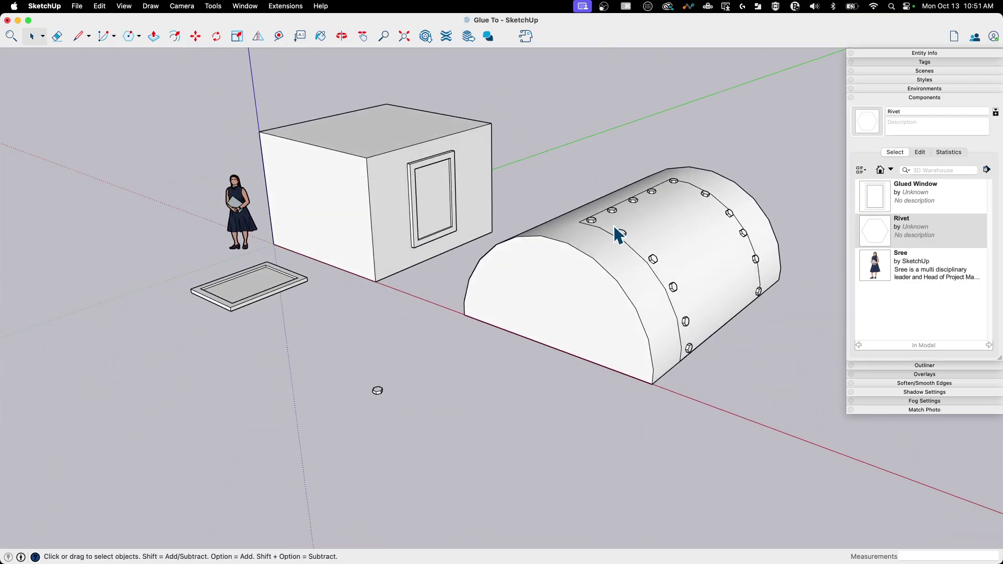
{"action": "scroll", "coordinate": [664, 115], "scroll_direction": "up", "scroll_amount": 2}
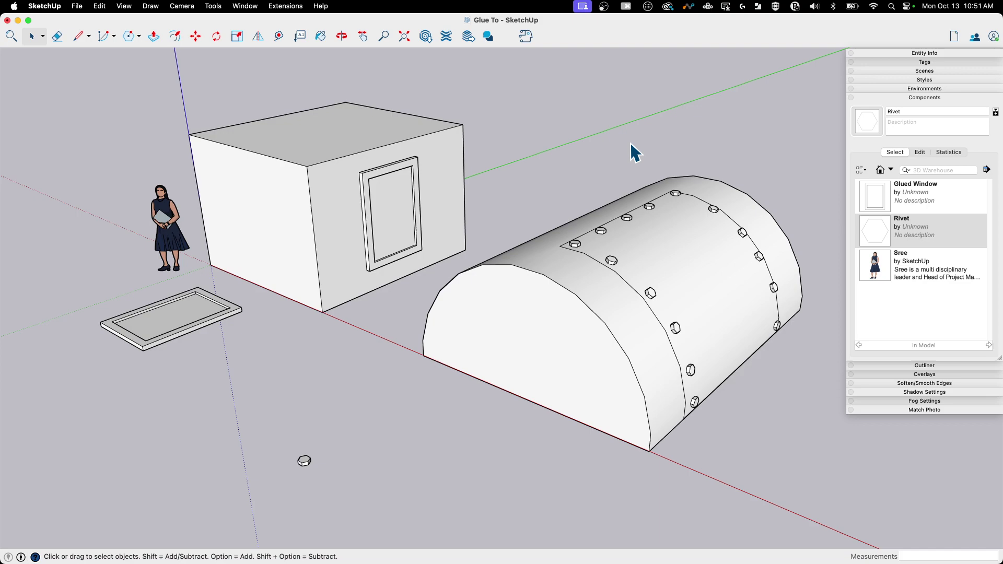